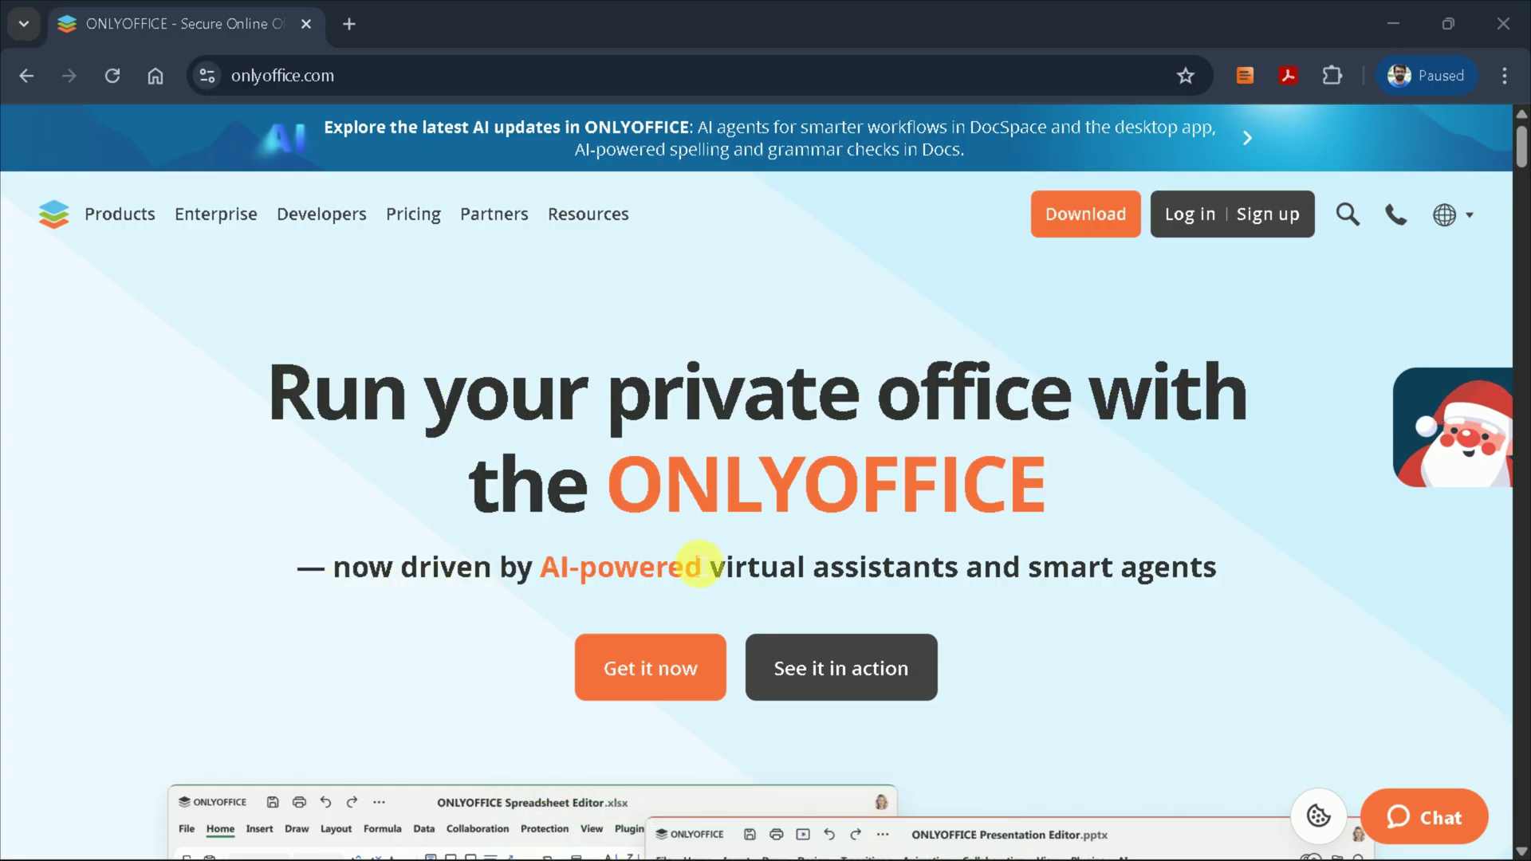
# Scroll the ONLYOFFICE homepage down to the AI assistants and smart agents section, then return to the top.
pyautogui.scroll(-6, 1165, 561)
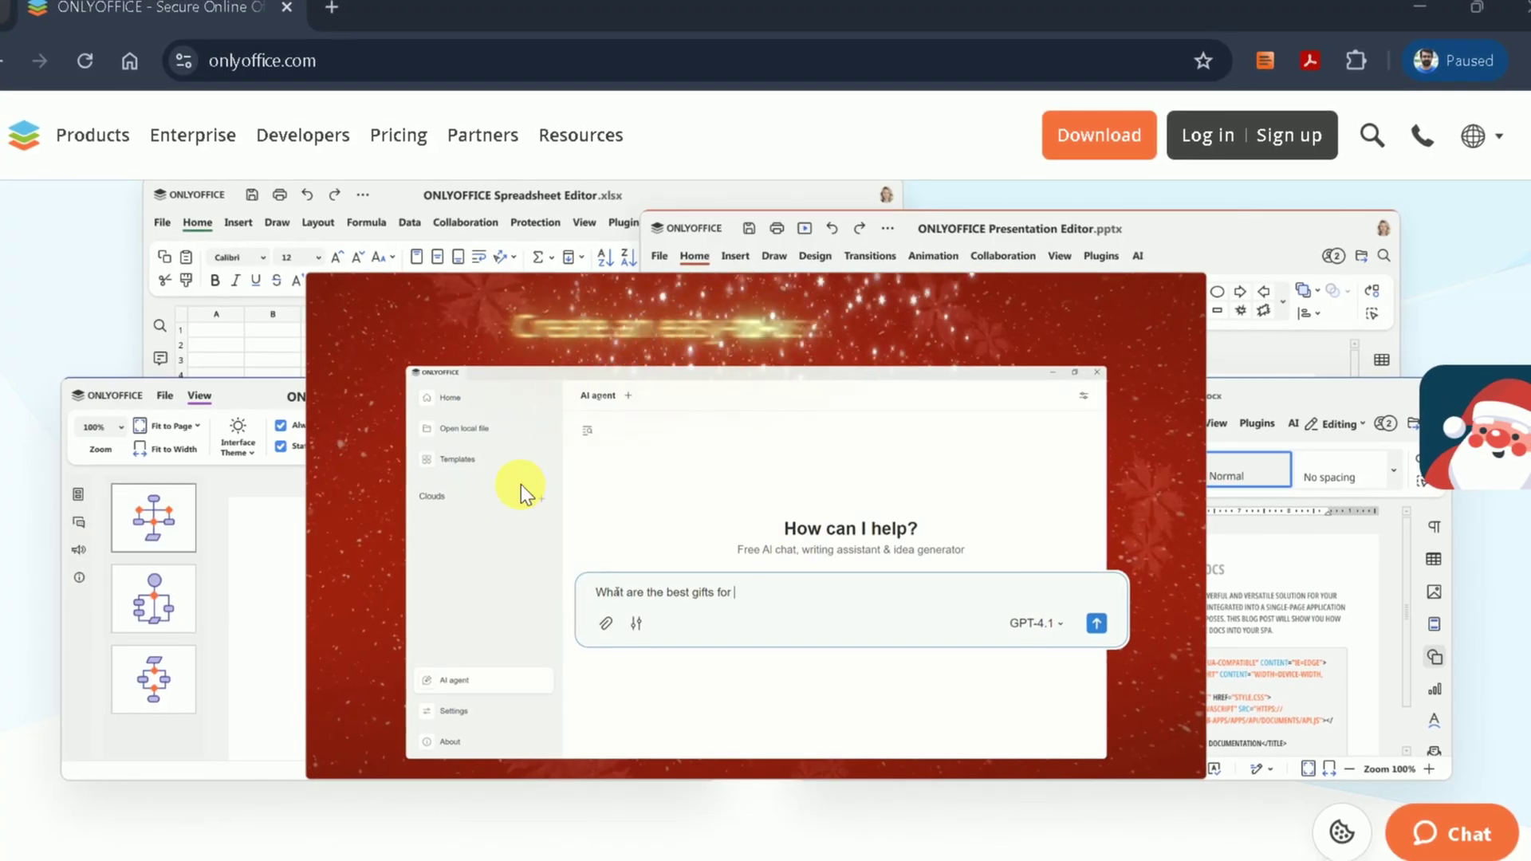
pyautogui.scroll(-6, 510, 479)
pyautogui.scroll(-2, 530, 393)
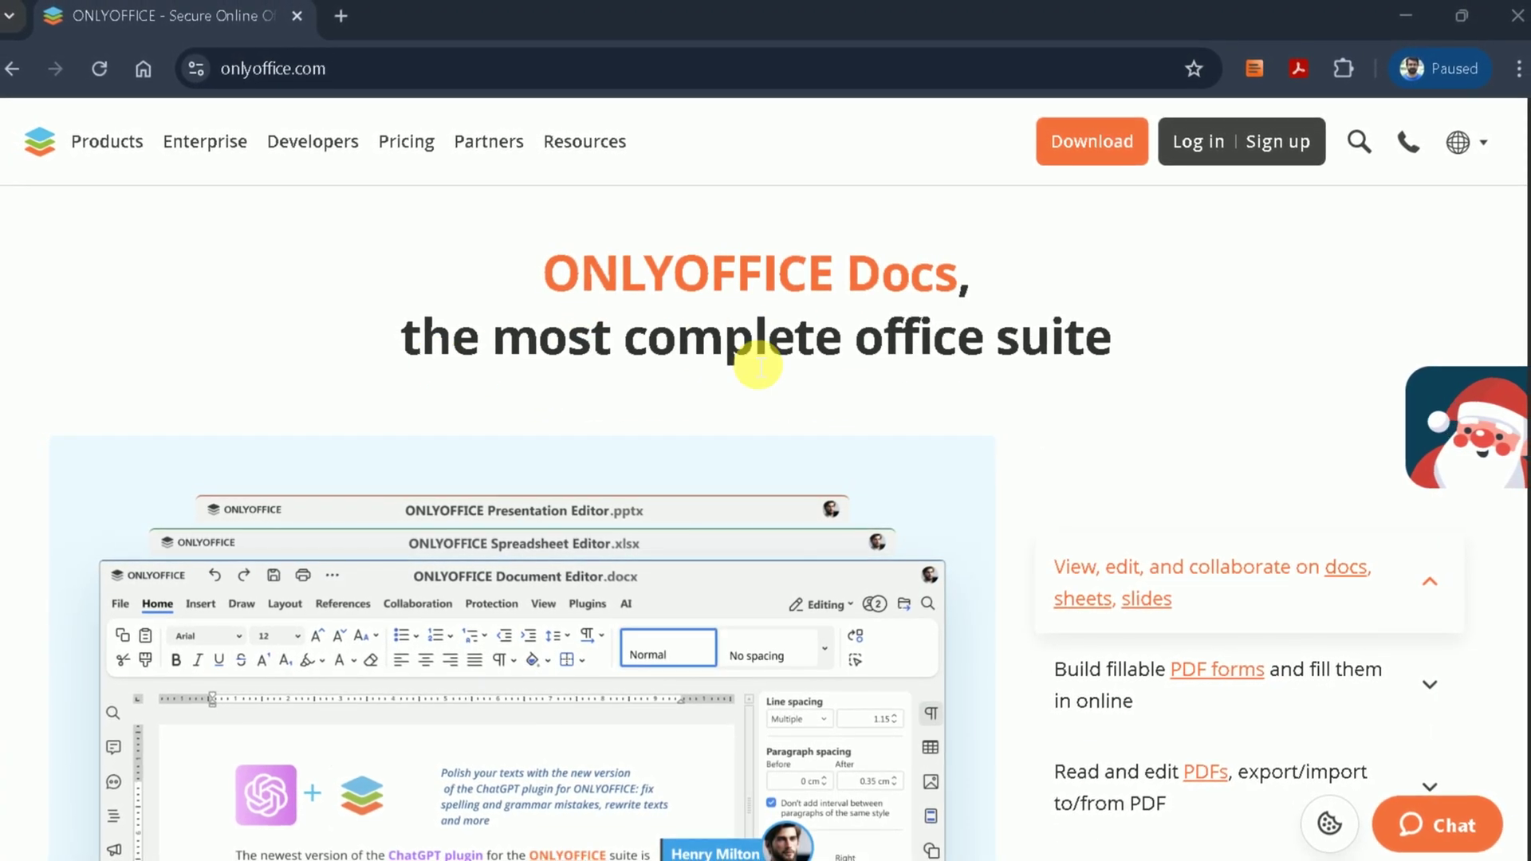
pyautogui.scroll(-3, 710, 466)
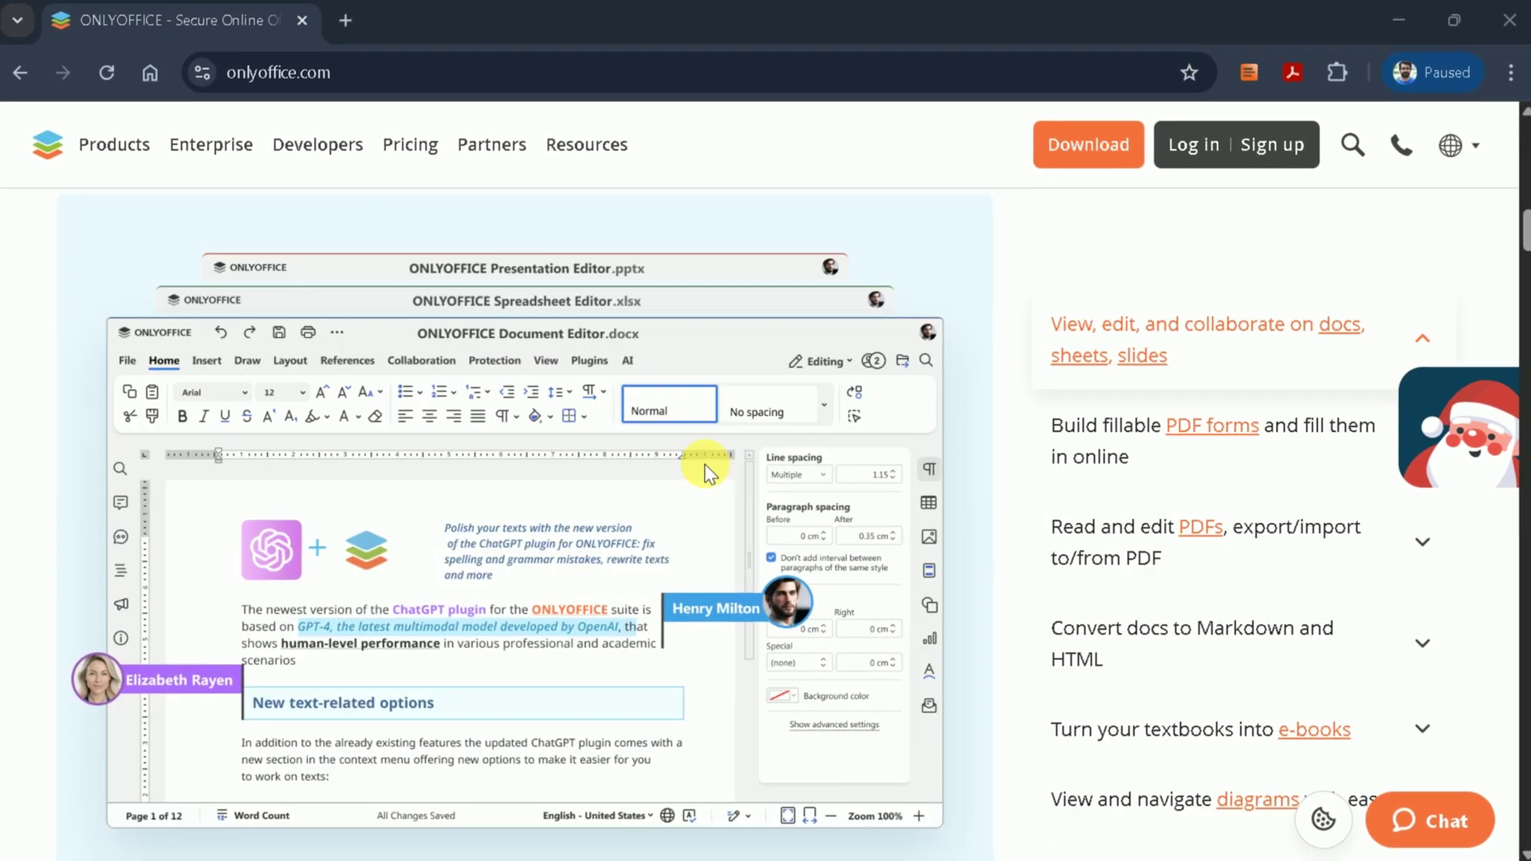
pyautogui.scroll(-7, 634, 533)
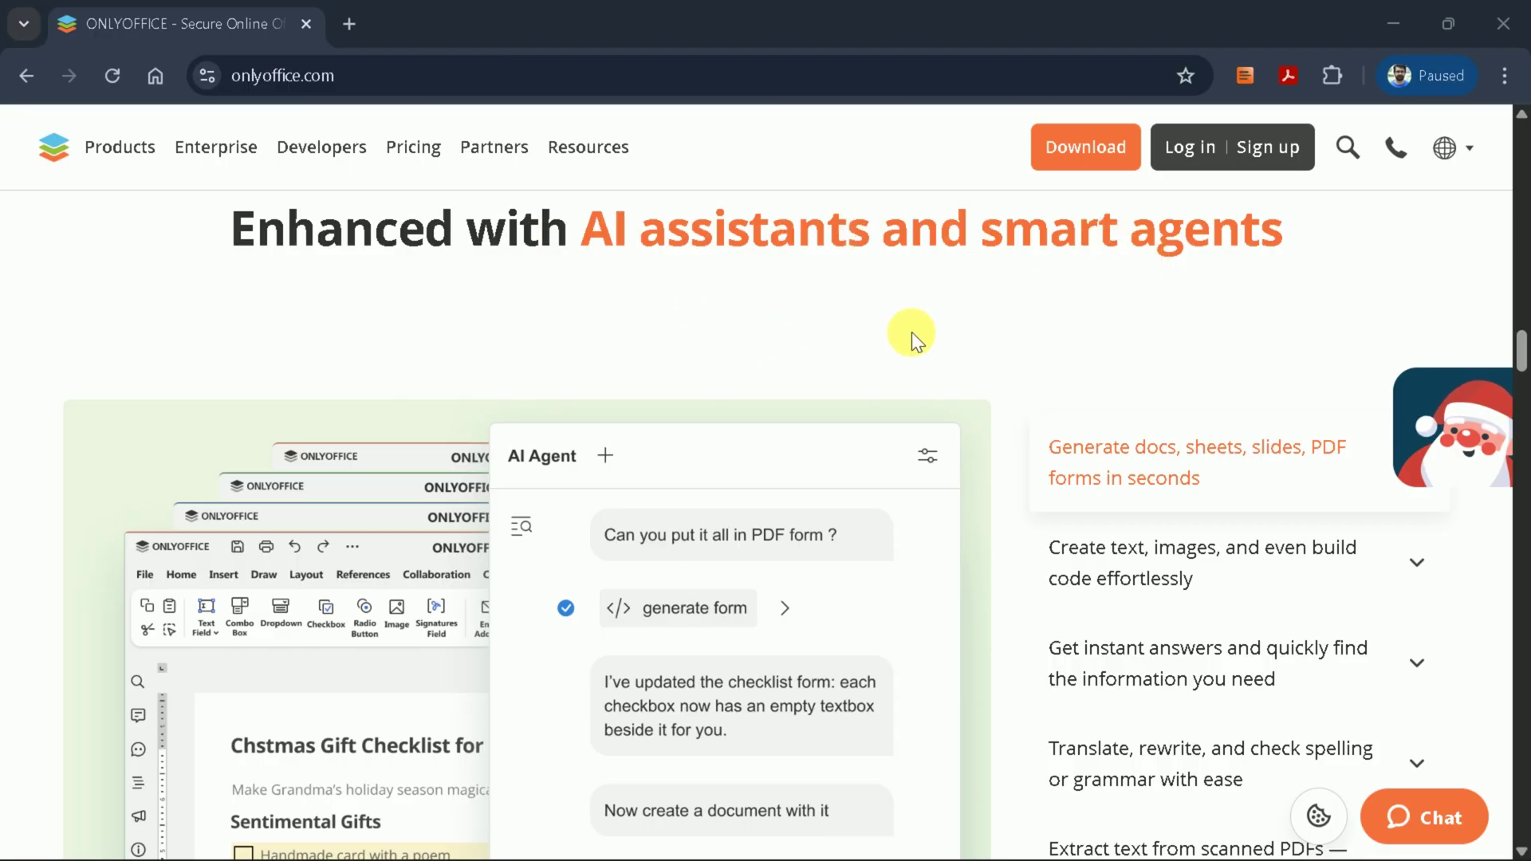
pyautogui.press('Home')
# Go to the Download > Desktop and mobiles apps page on the ONLYOFFICE website.
pyautogui.moveTo(1094, 226)
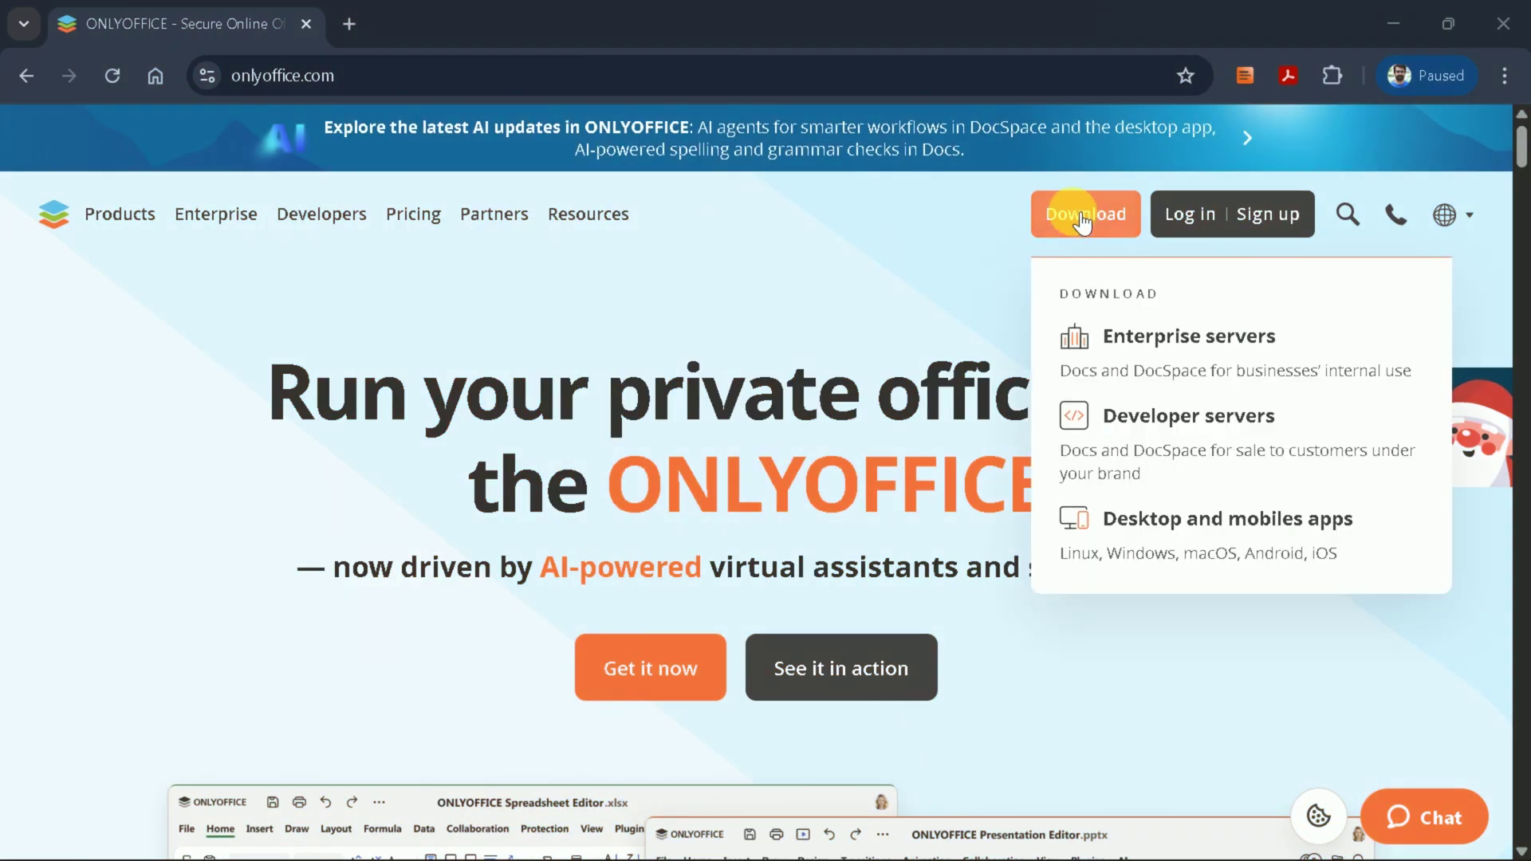
pyautogui.click(1083, 220)
pyautogui.click(1095, 236)
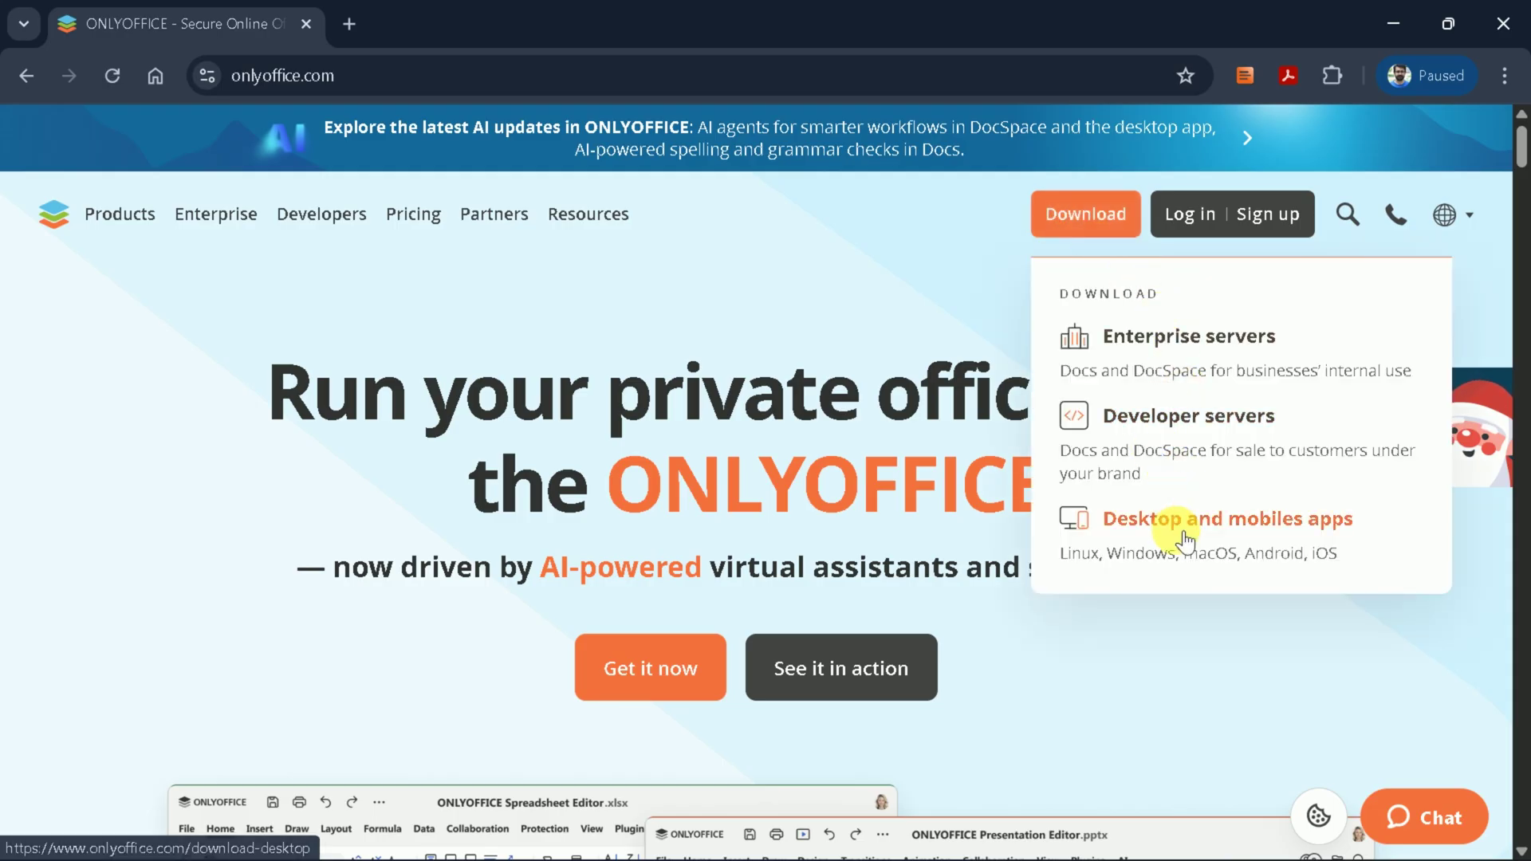
pyautogui.click(1139, 520)
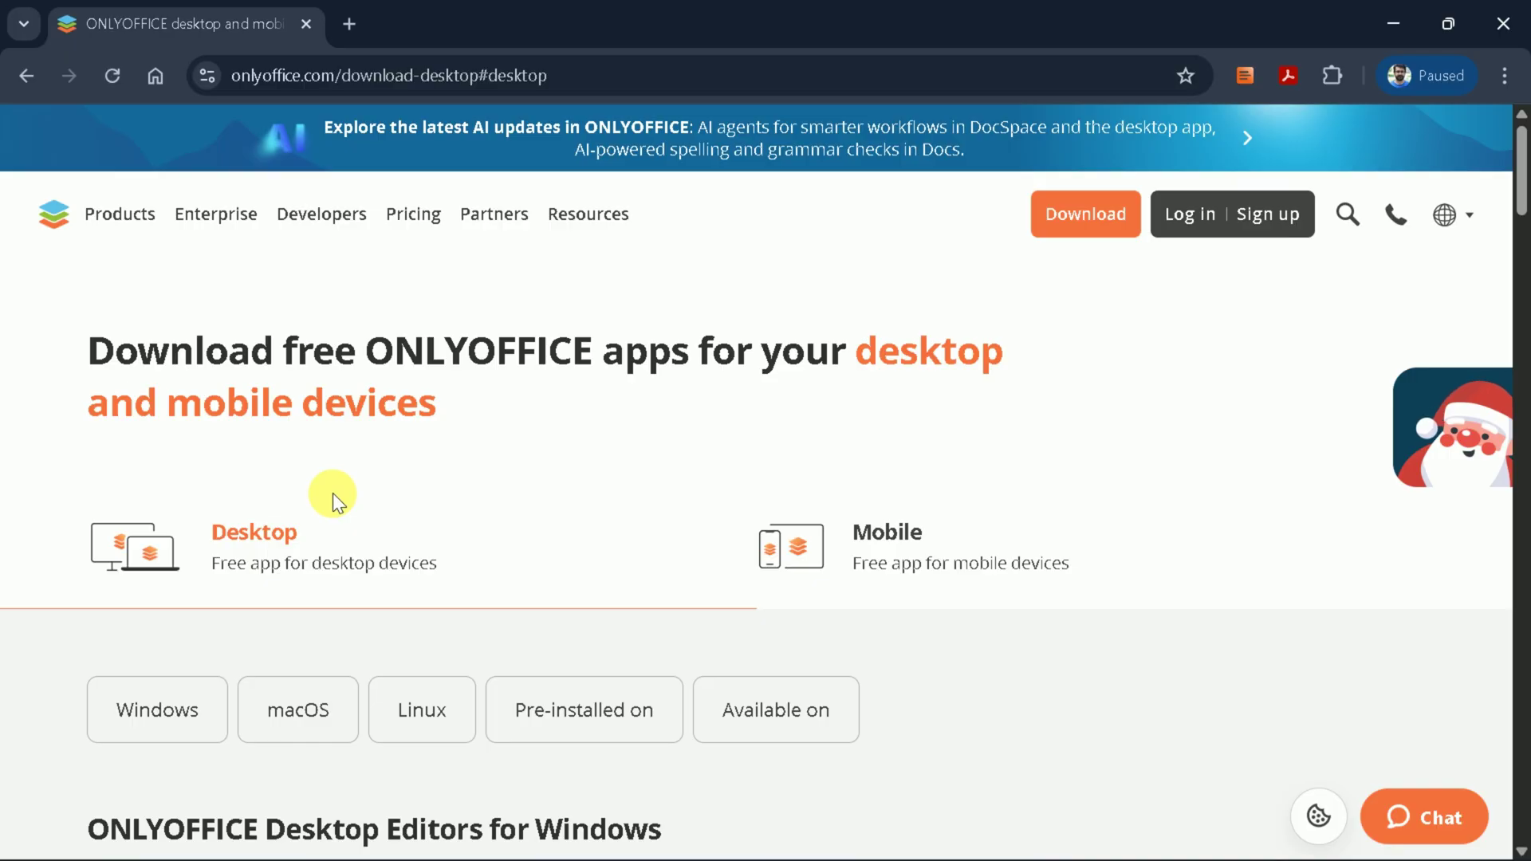
# Download the 952 KB Windows online installer and run it from the browser's downloads list.
pyautogui.click(118, 702)
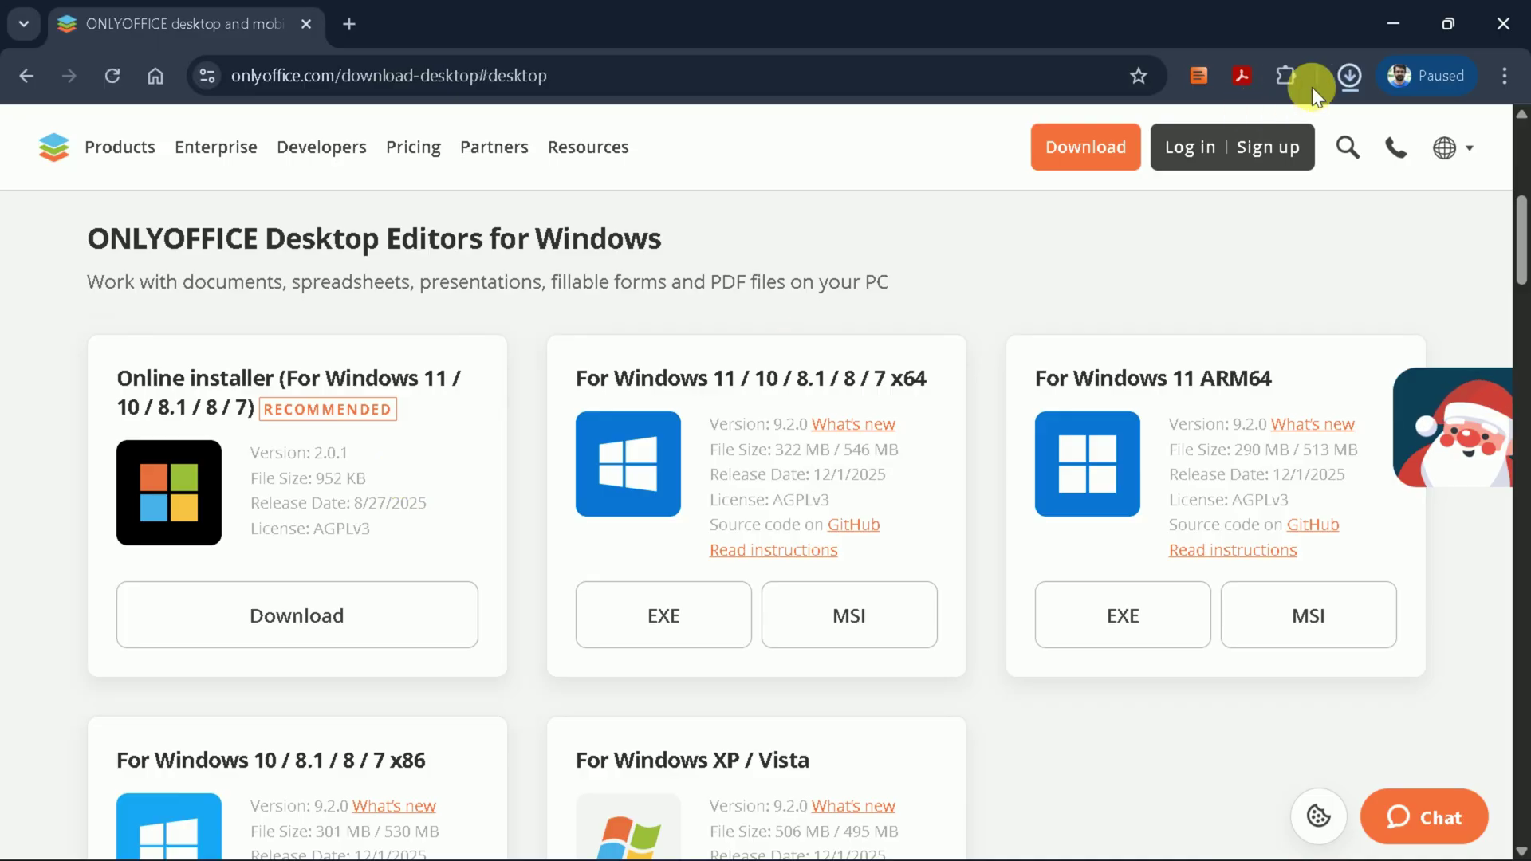
pyautogui.click(1350, 72)
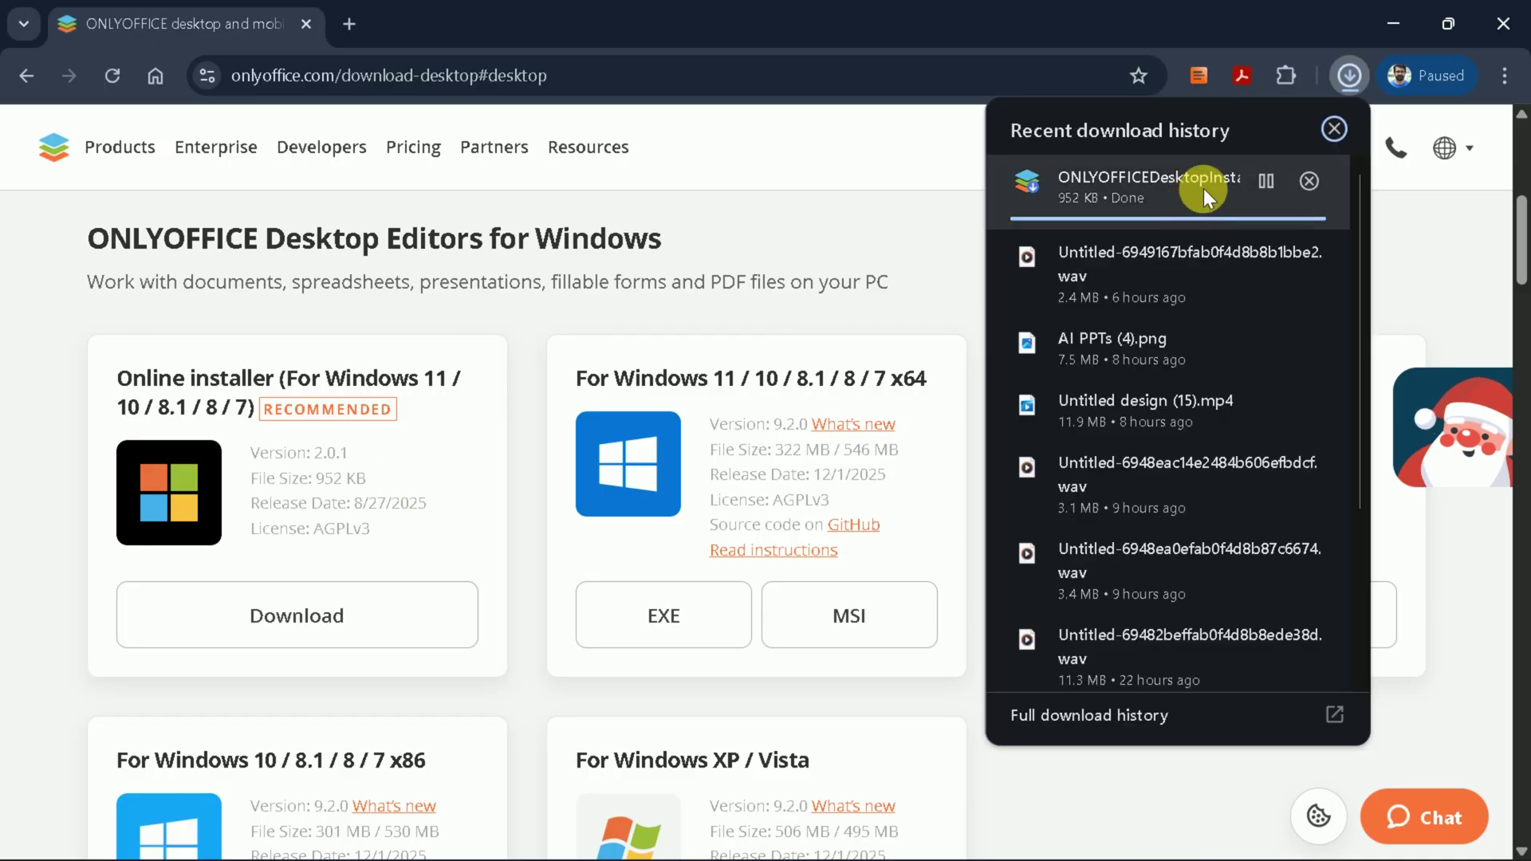
pyautogui.click(1311, 181)
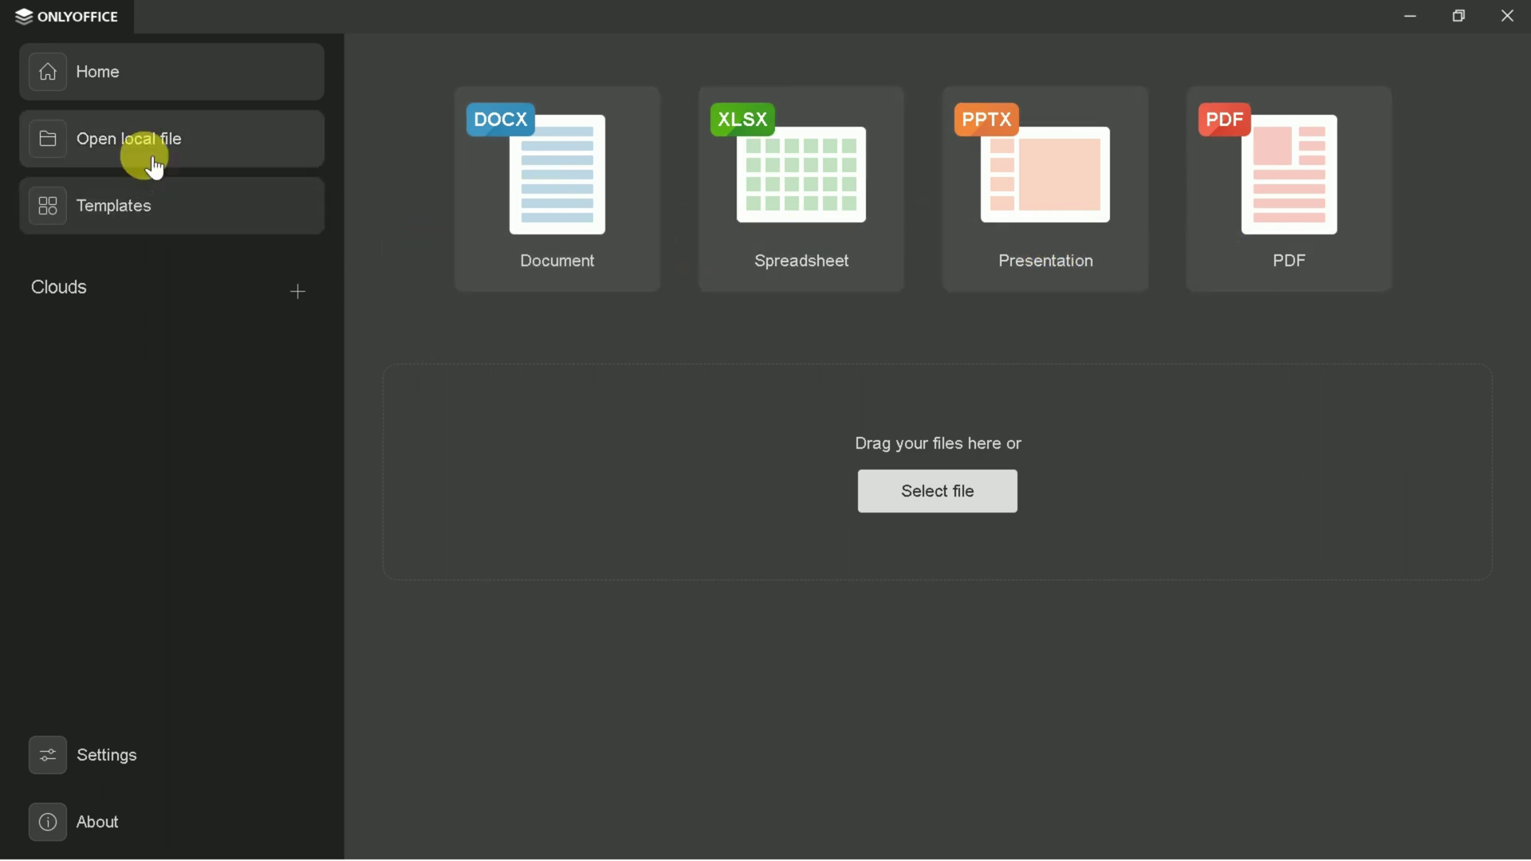
# Browse the Documents, Spreadsheets and Presentations templates, then create the blank Document1.docx.
pyautogui.click(196, 237)
pyautogui.scroll(-10, 738, 427)
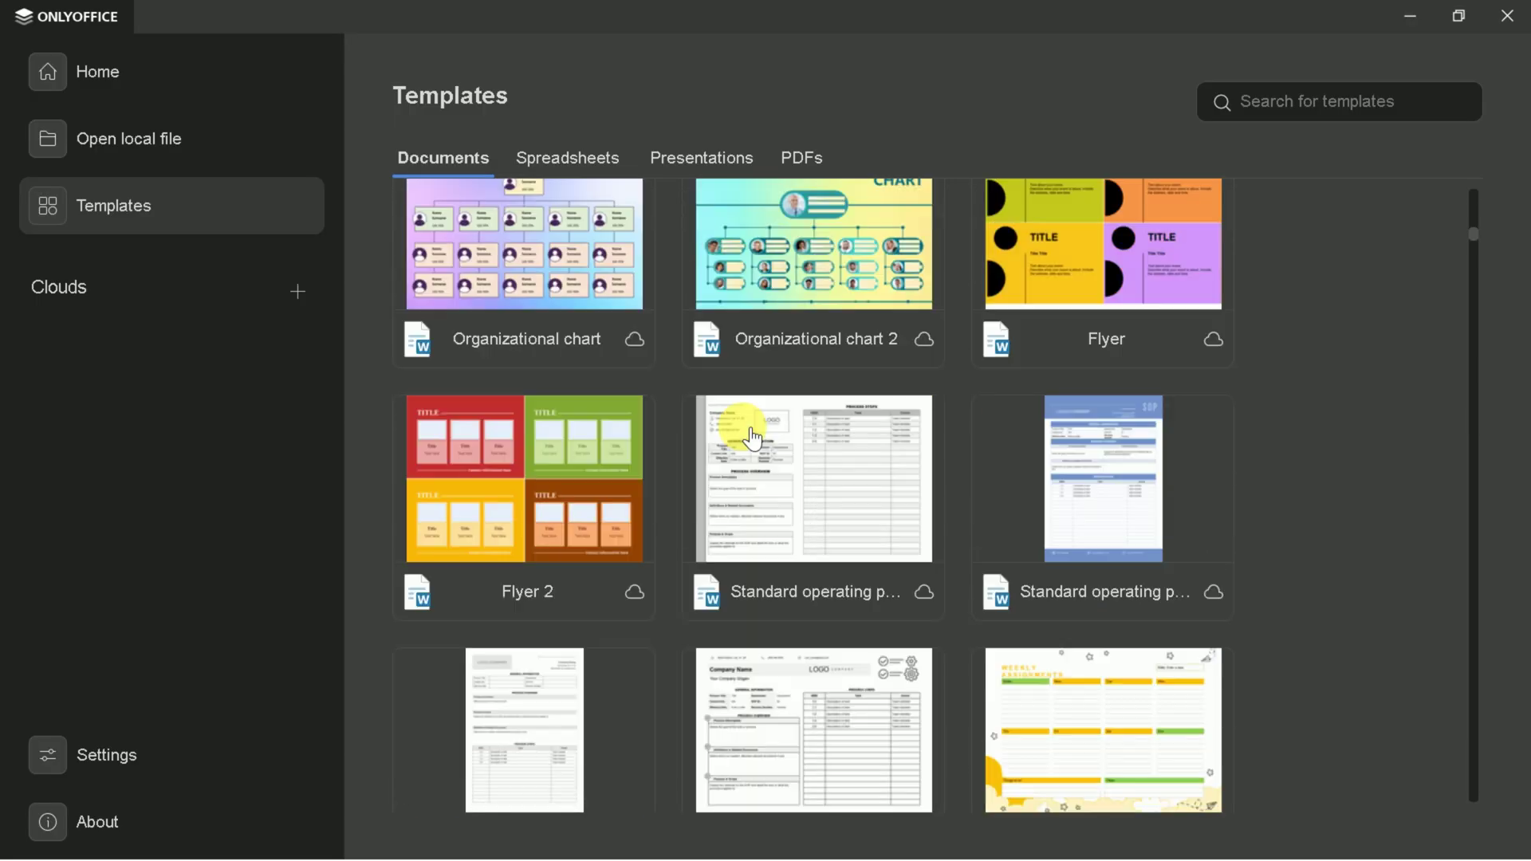
pyautogui.scroll(7, 750, 435)
pyautogui.scroll(3, 753, 439)
pyautogui.click(555, 164)
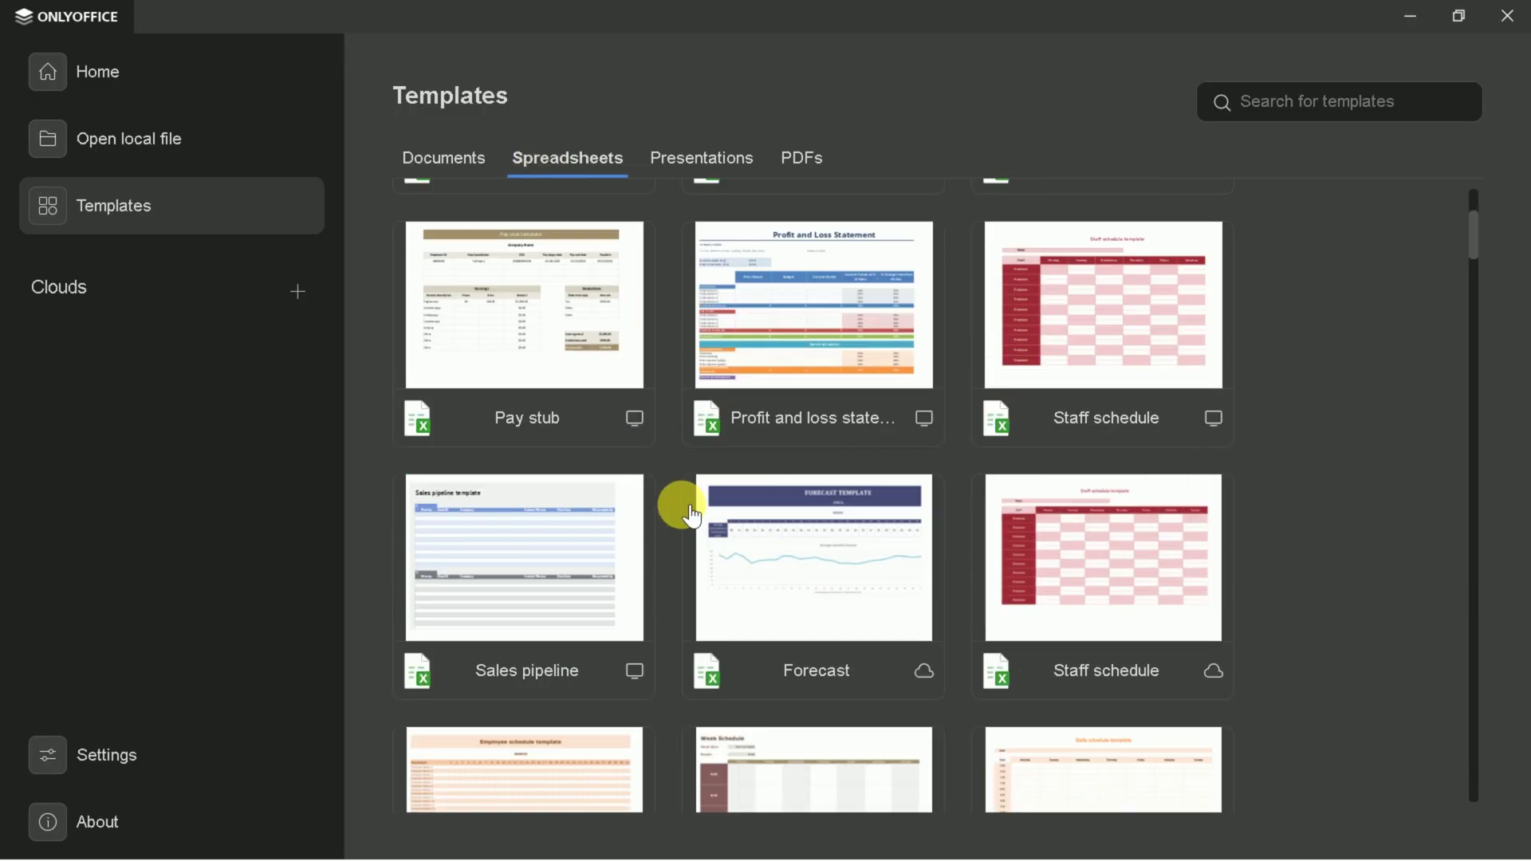
pyautogui.scroll(-6, 683, 502)
pyautogui.scroll(5, 685, 511)
pyautogui.scroll(3, 686, 479)
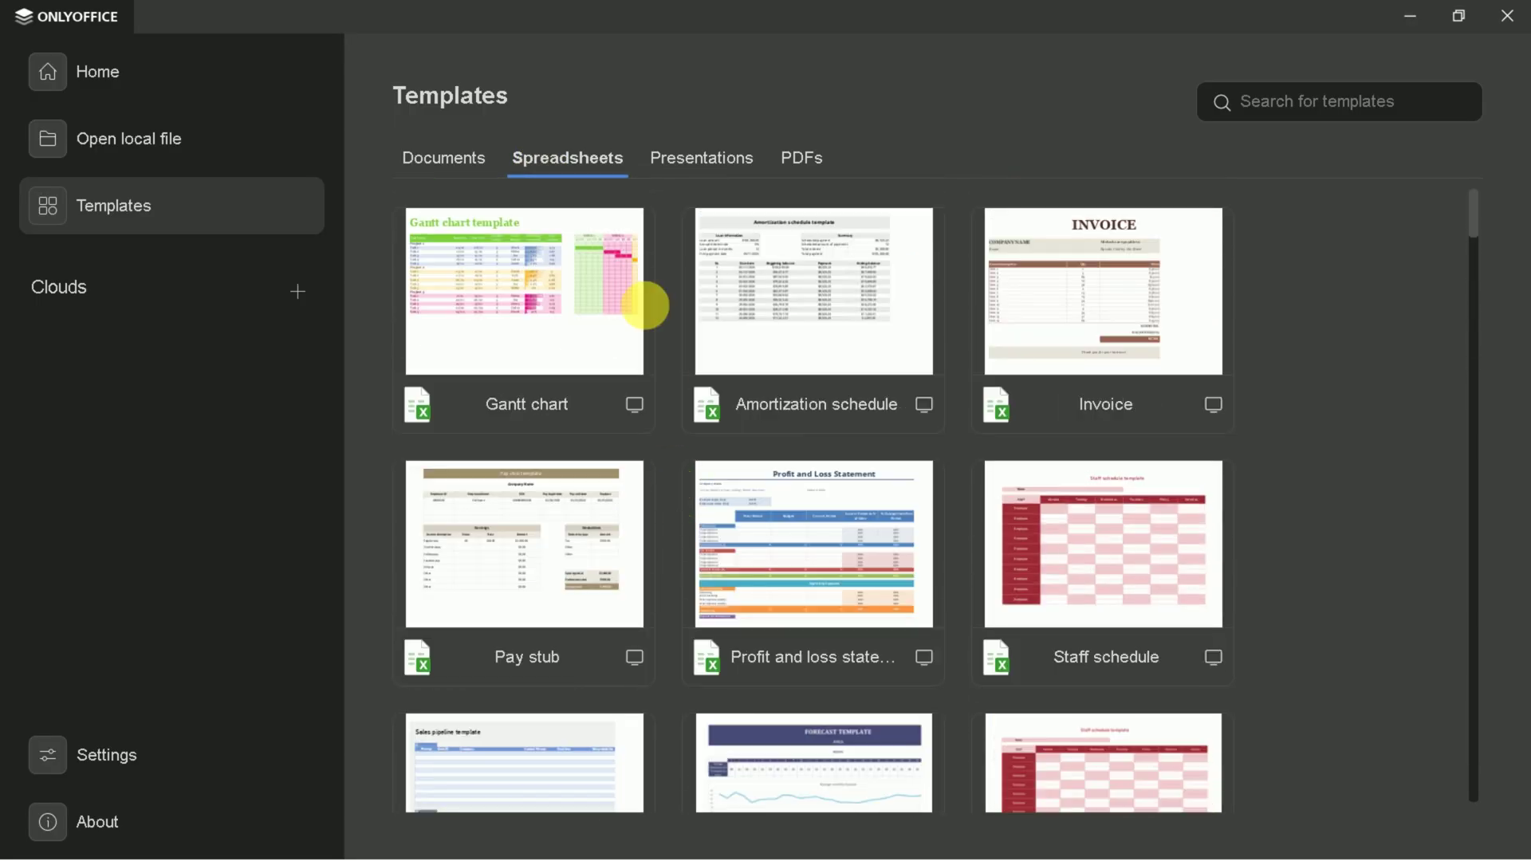
pyautogui.click(702, 160)
pyautogui.scroll(-8, 766, 458)
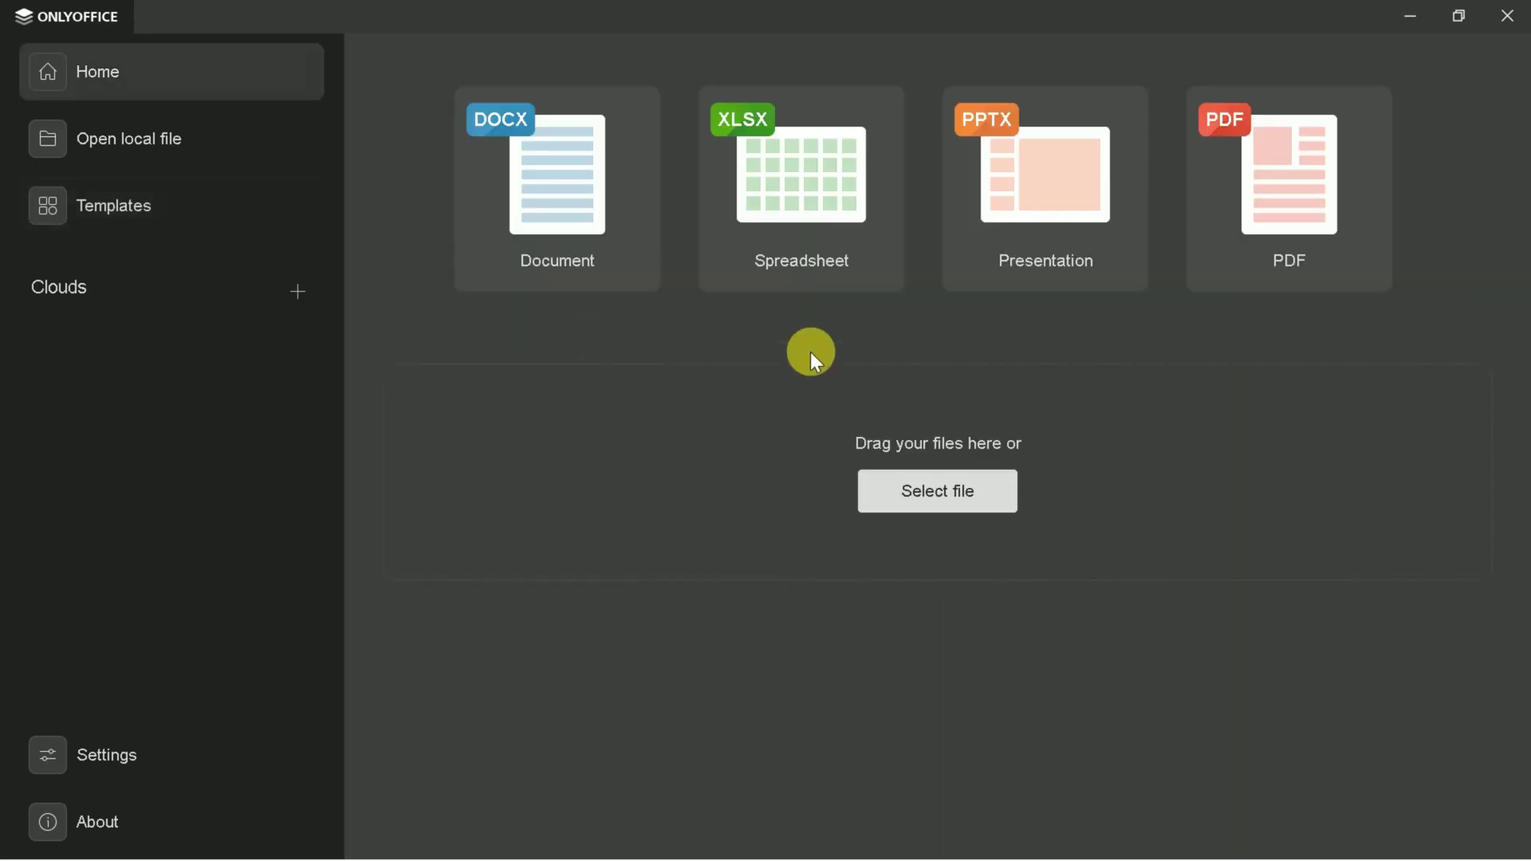
pyautogui.click(582, 209)
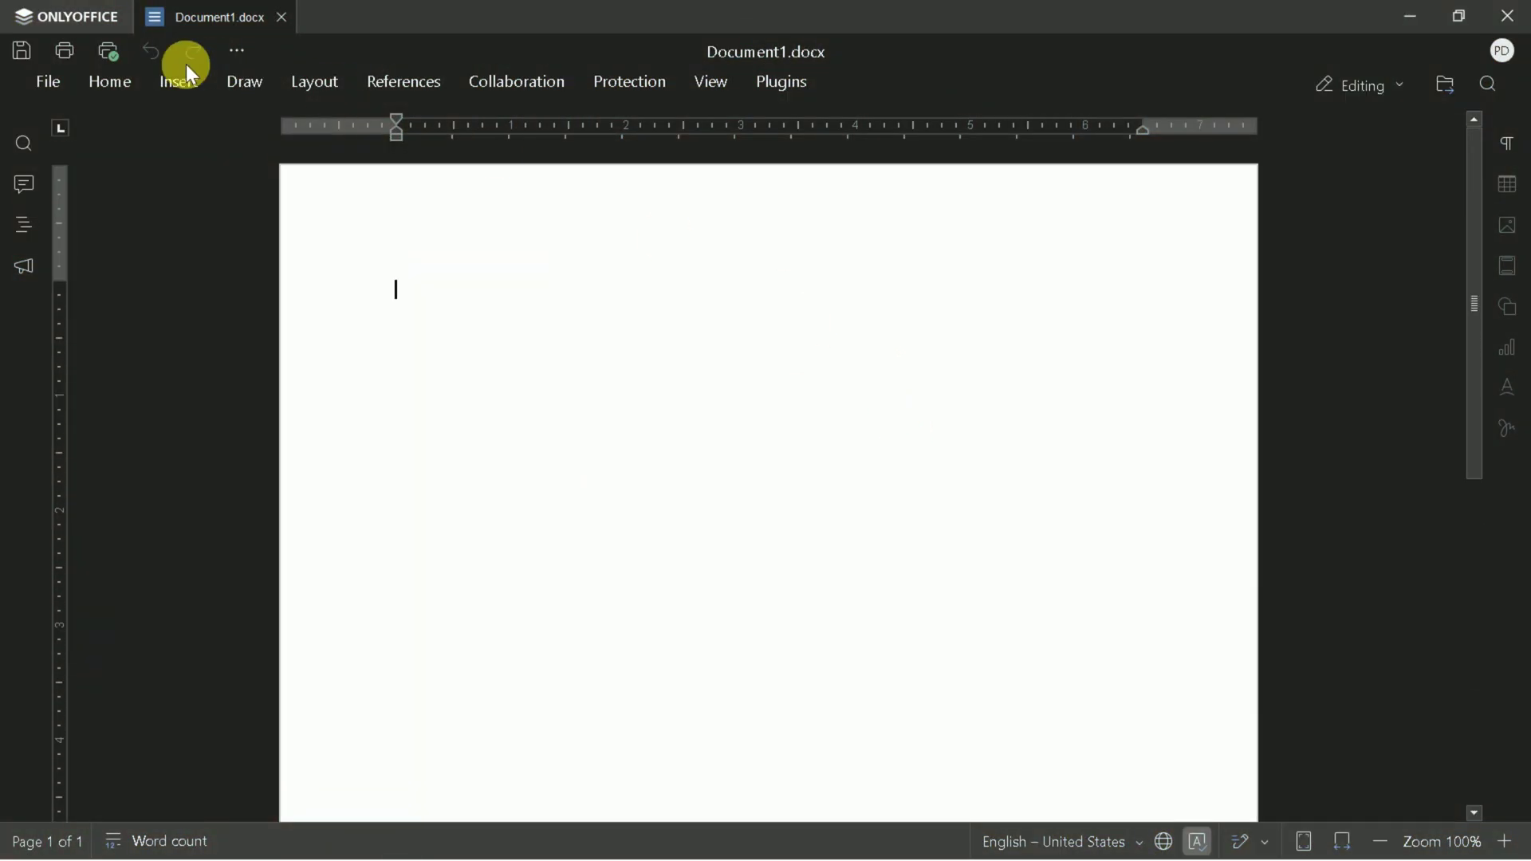
# Look through the Home, Insert, Draw and Layout ribbon tabs, ending back on Home.
pyautogui.click(103, 90)
pyautogui.click(182, 84)
pyautogui.click(239, 81)
pyautogui.click(319, 83)
pyautogui.click(97, 88)
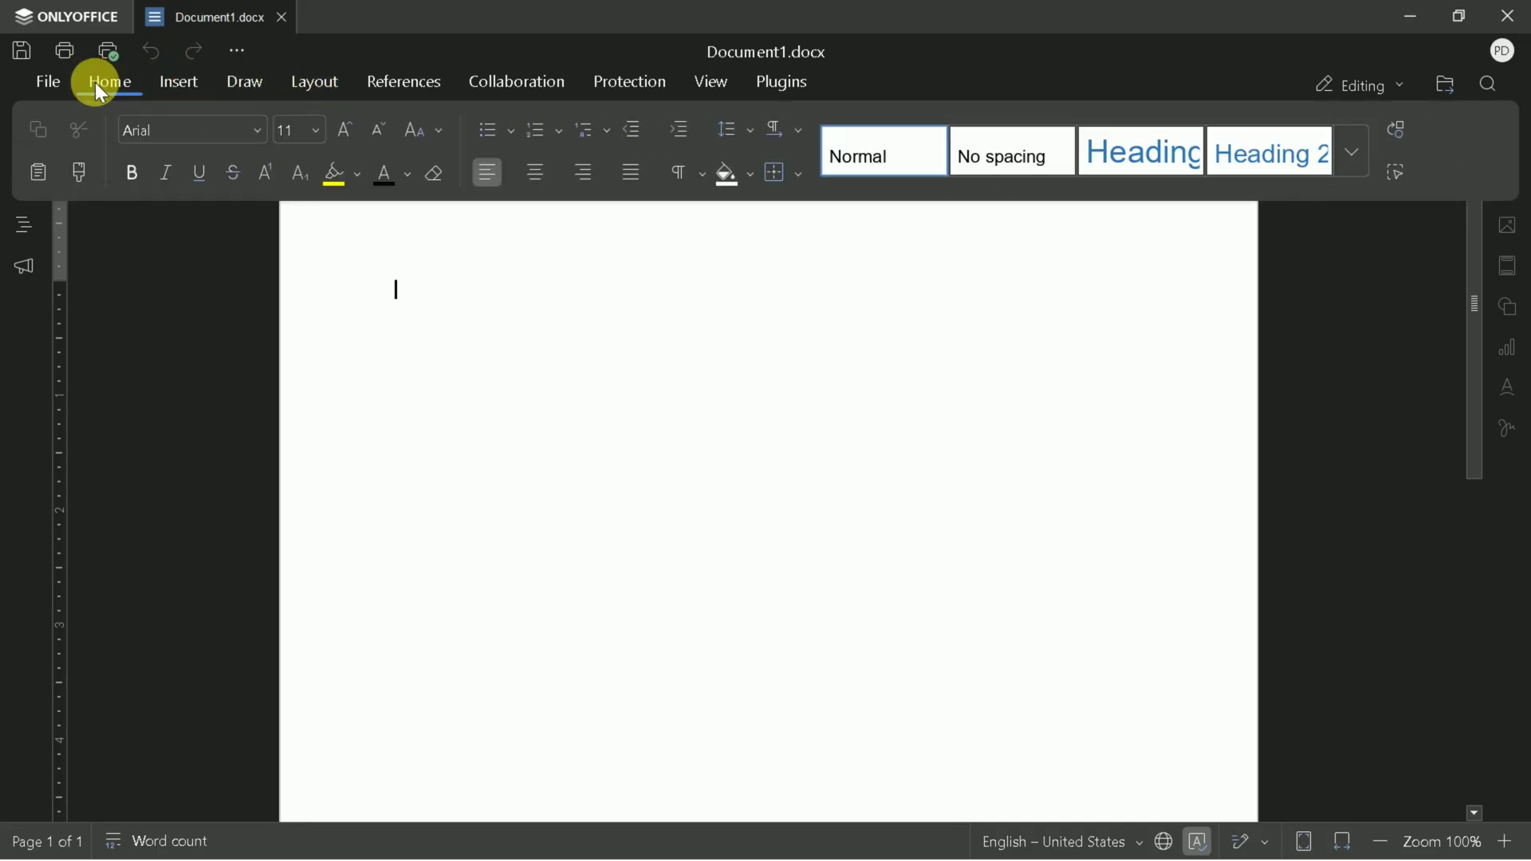
# Browse the Plugin Manager Marketplace to the AI plugin, then return to the Plugins tab.
pyautogui.click(782, 82)
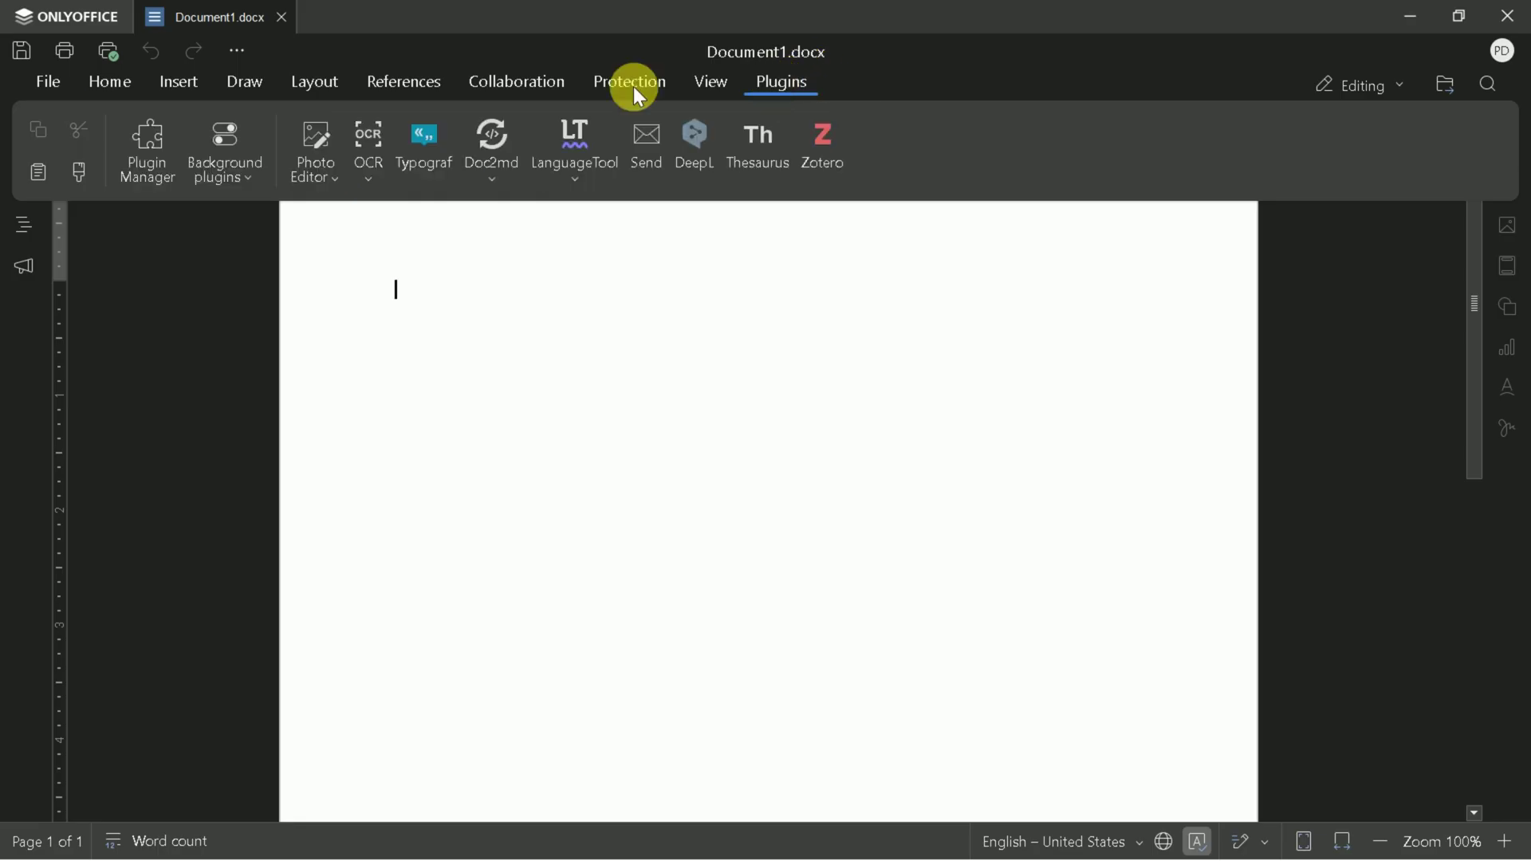
pyautogui.click(166, 181)
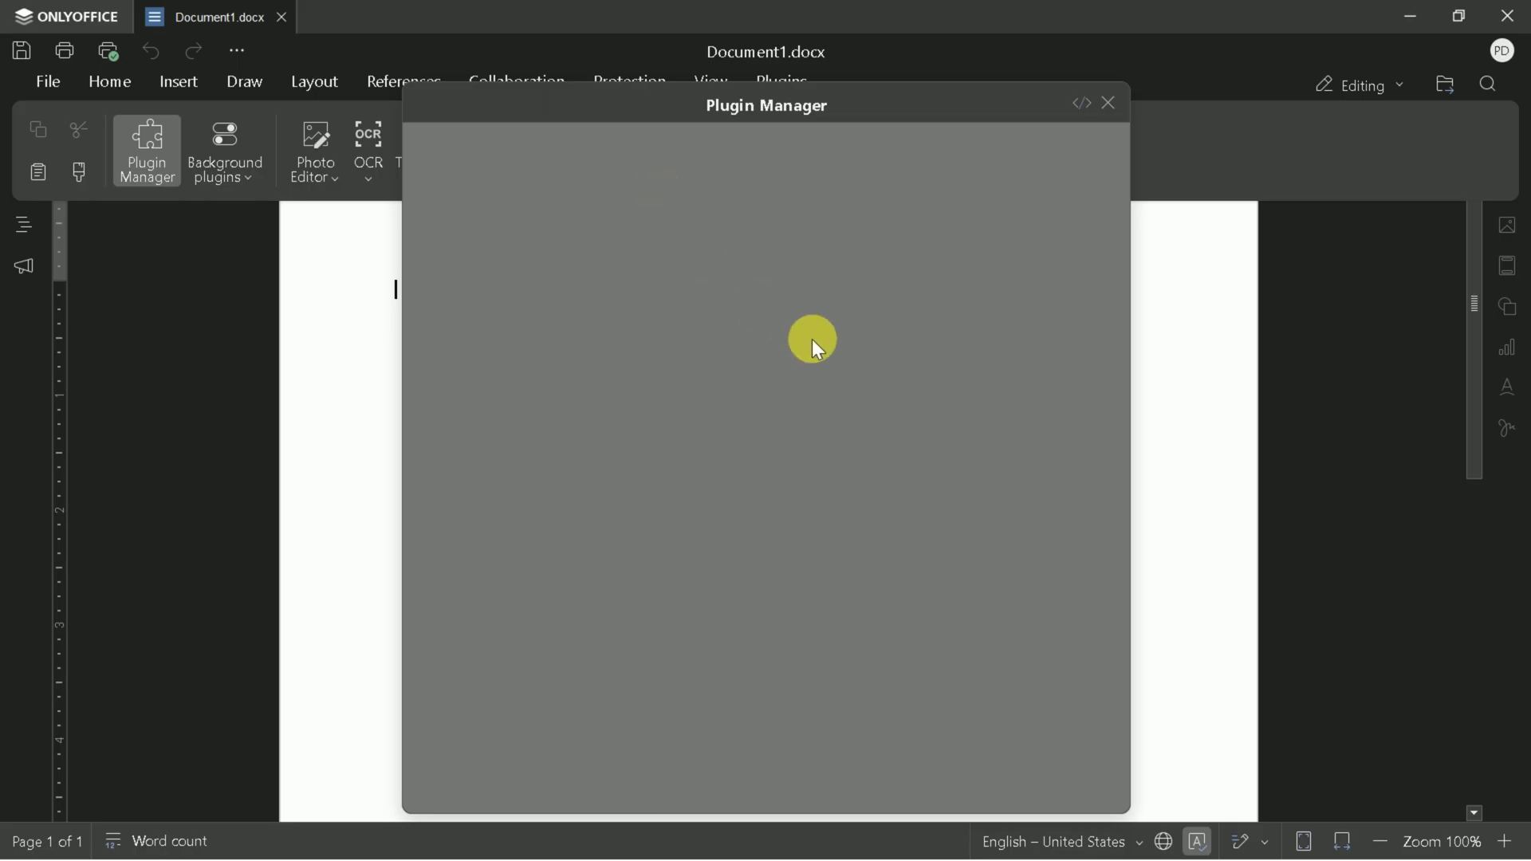
pyautogui.scroll(-5, 845, 404)
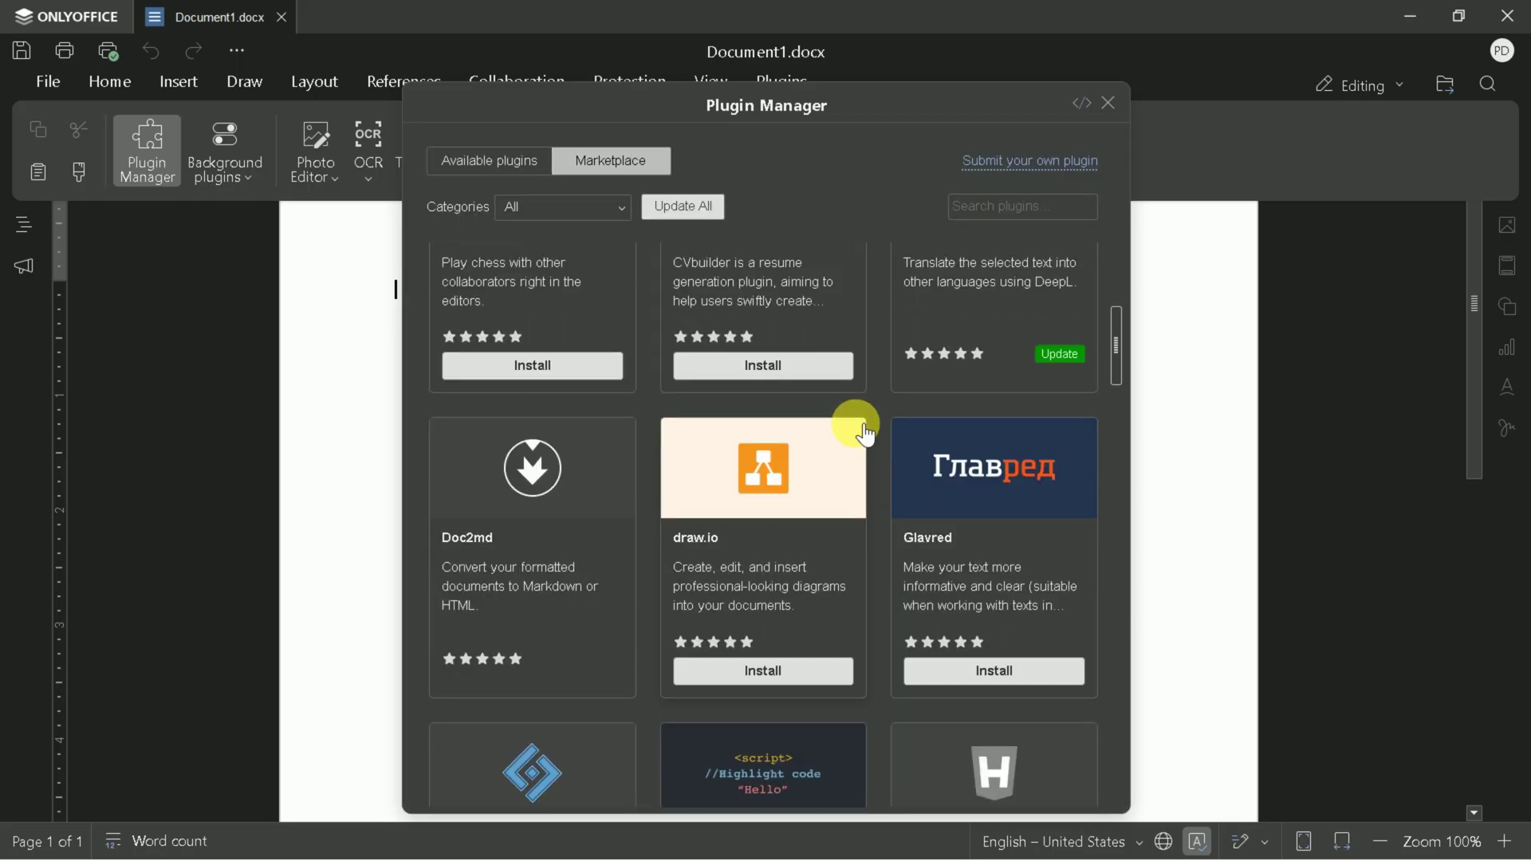
pyautogui.scroll(5, 861, 431)
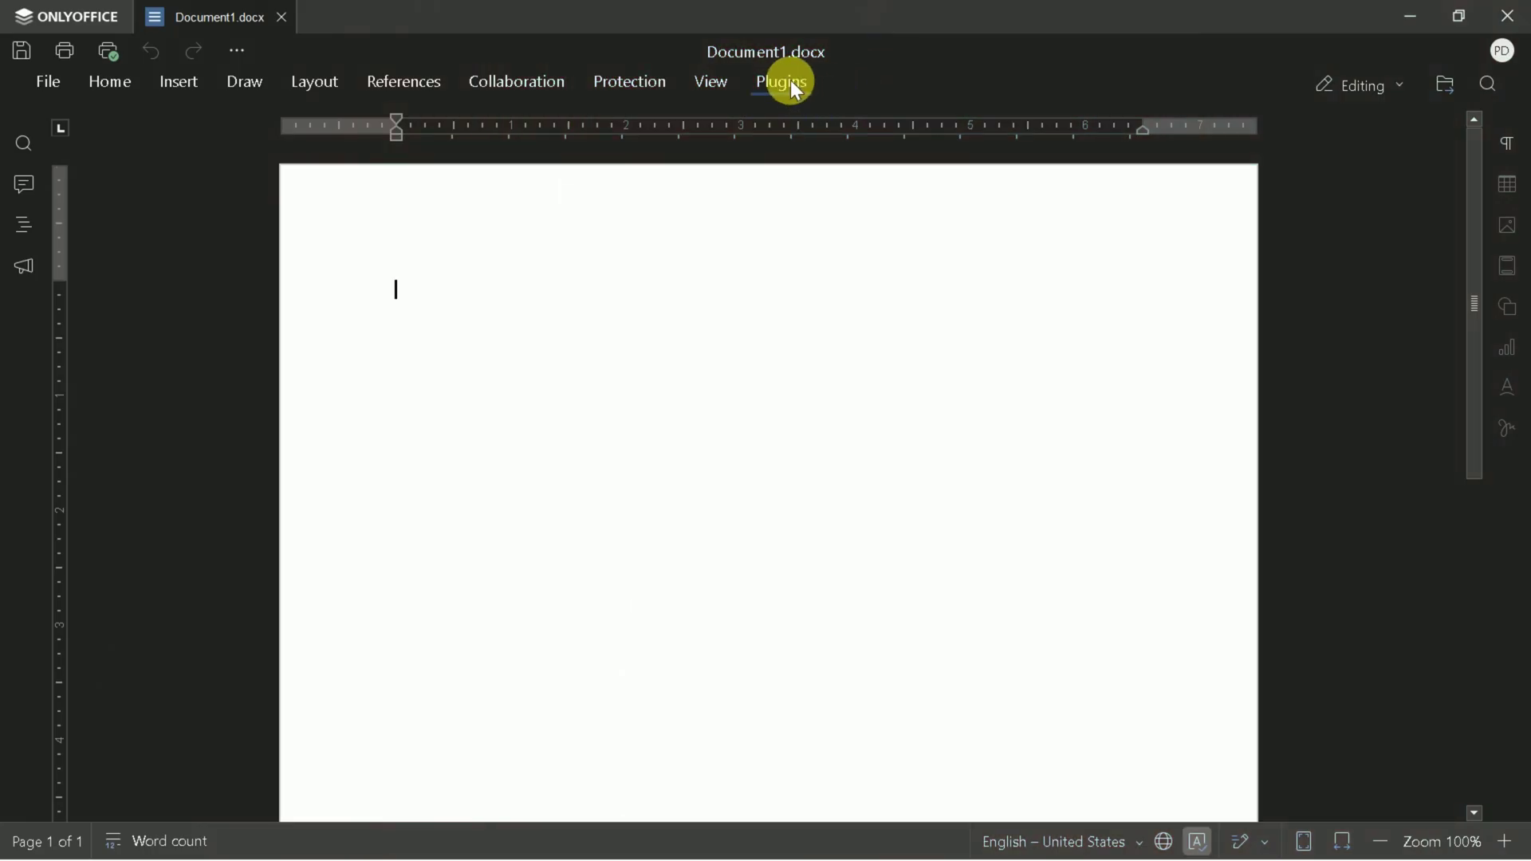
pyautogui.click(791, 81)
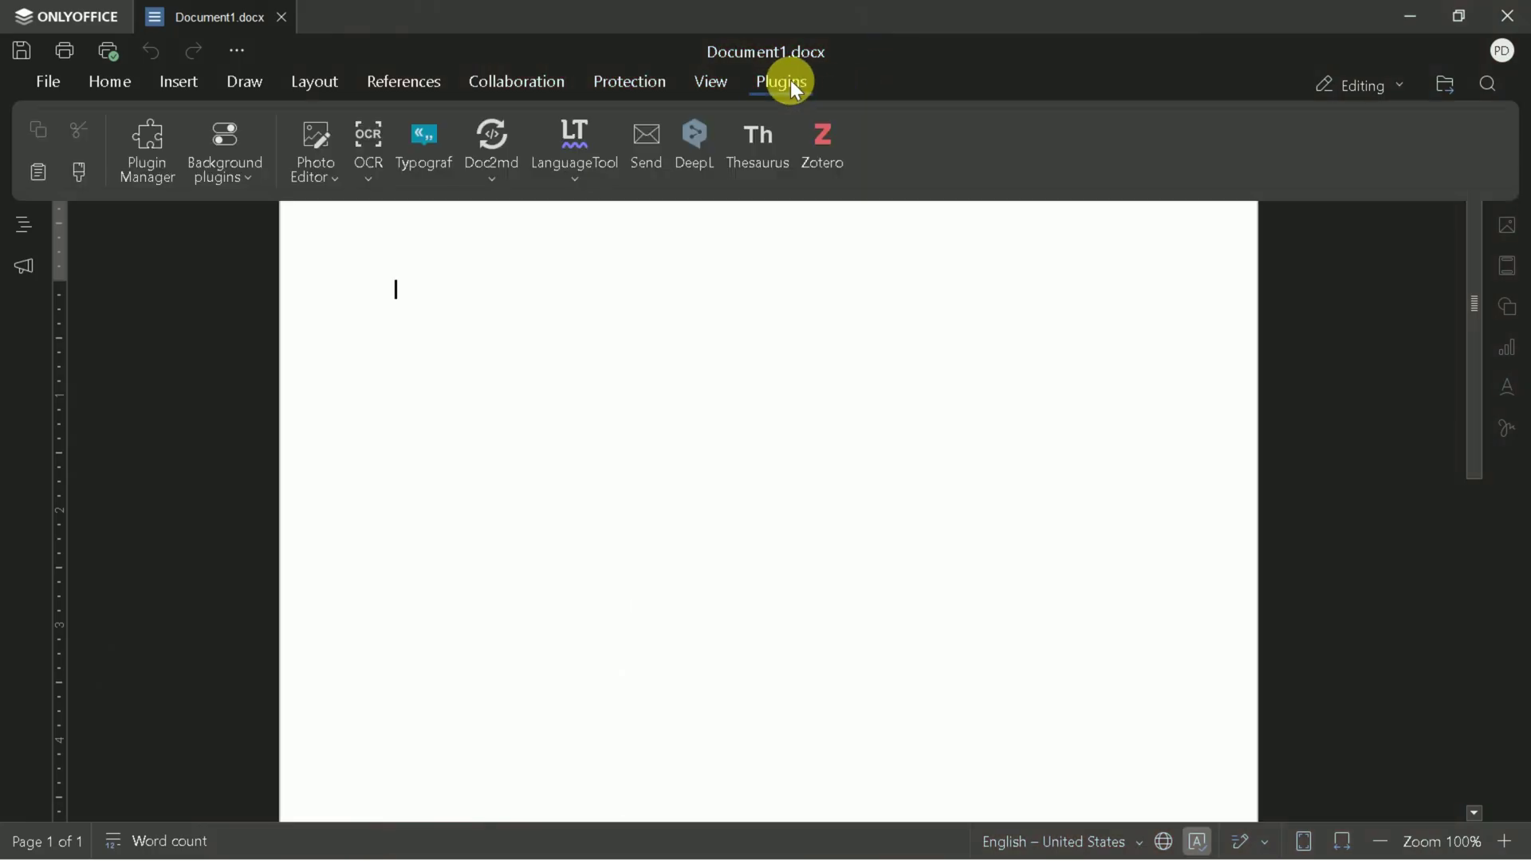
# Confirm the AI background plugin is enabled and switch to the new AI tab.
pyautogui.click(233, 185)
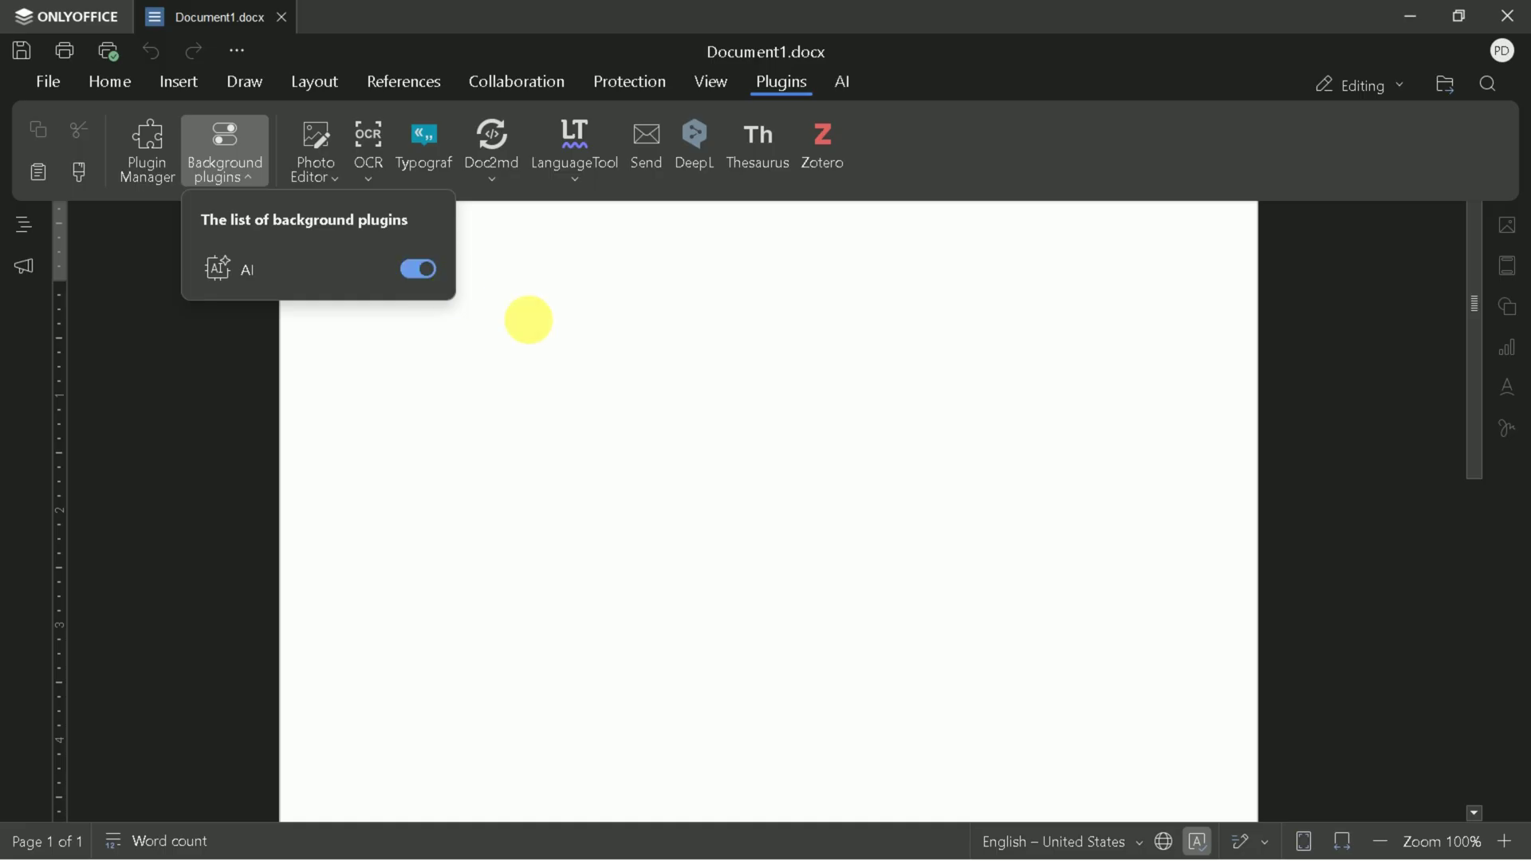
pyautogui.click(842, 83)
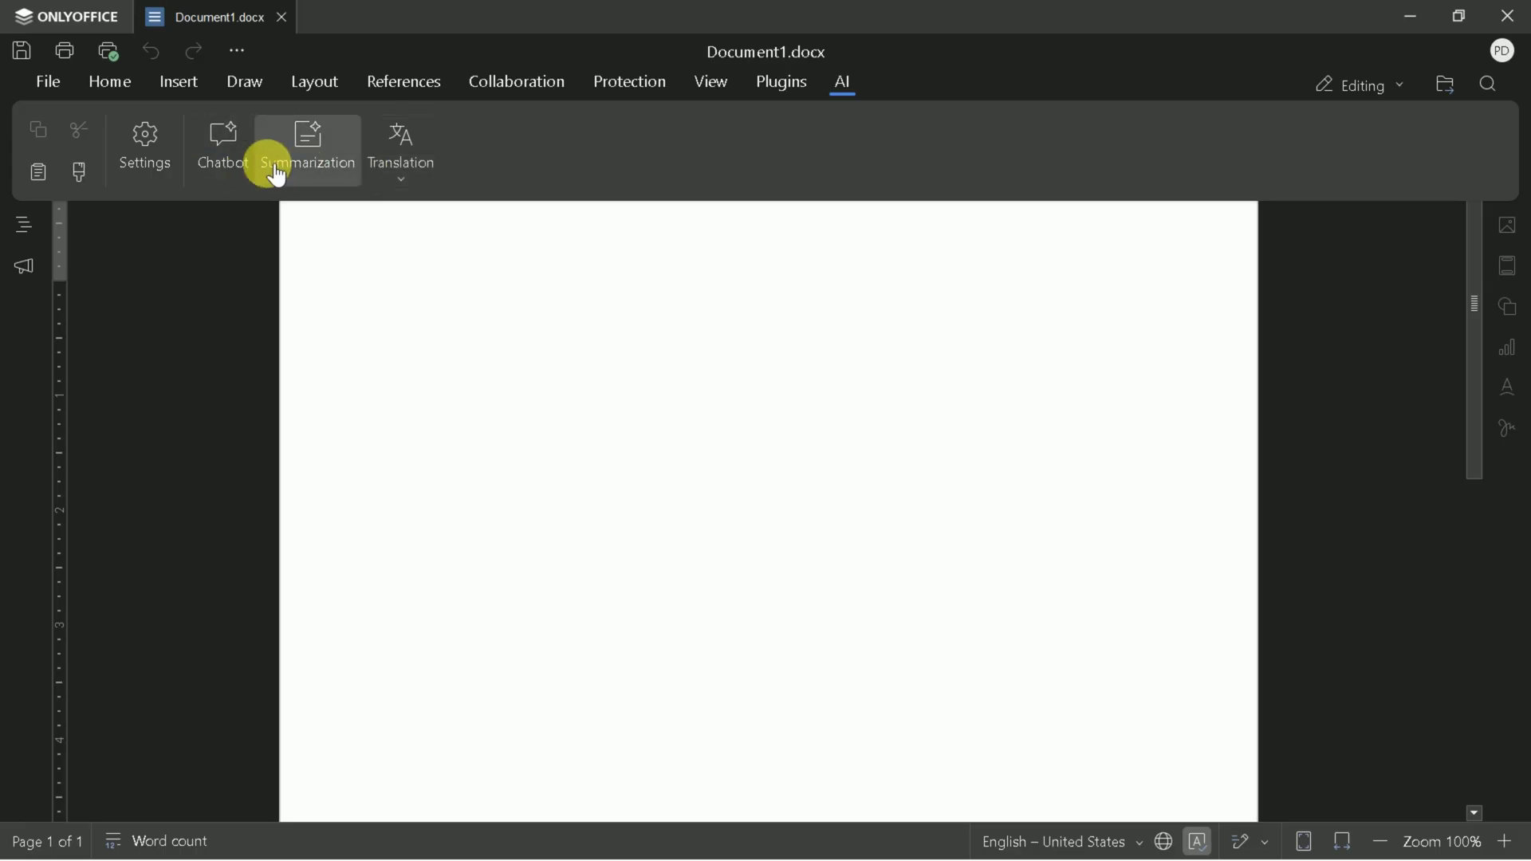
# In AI Settings, start adding a Deepseek model, cancel, and keep chatgpt-4o-latest for all tasks.
pyautogui.click(147, 151)
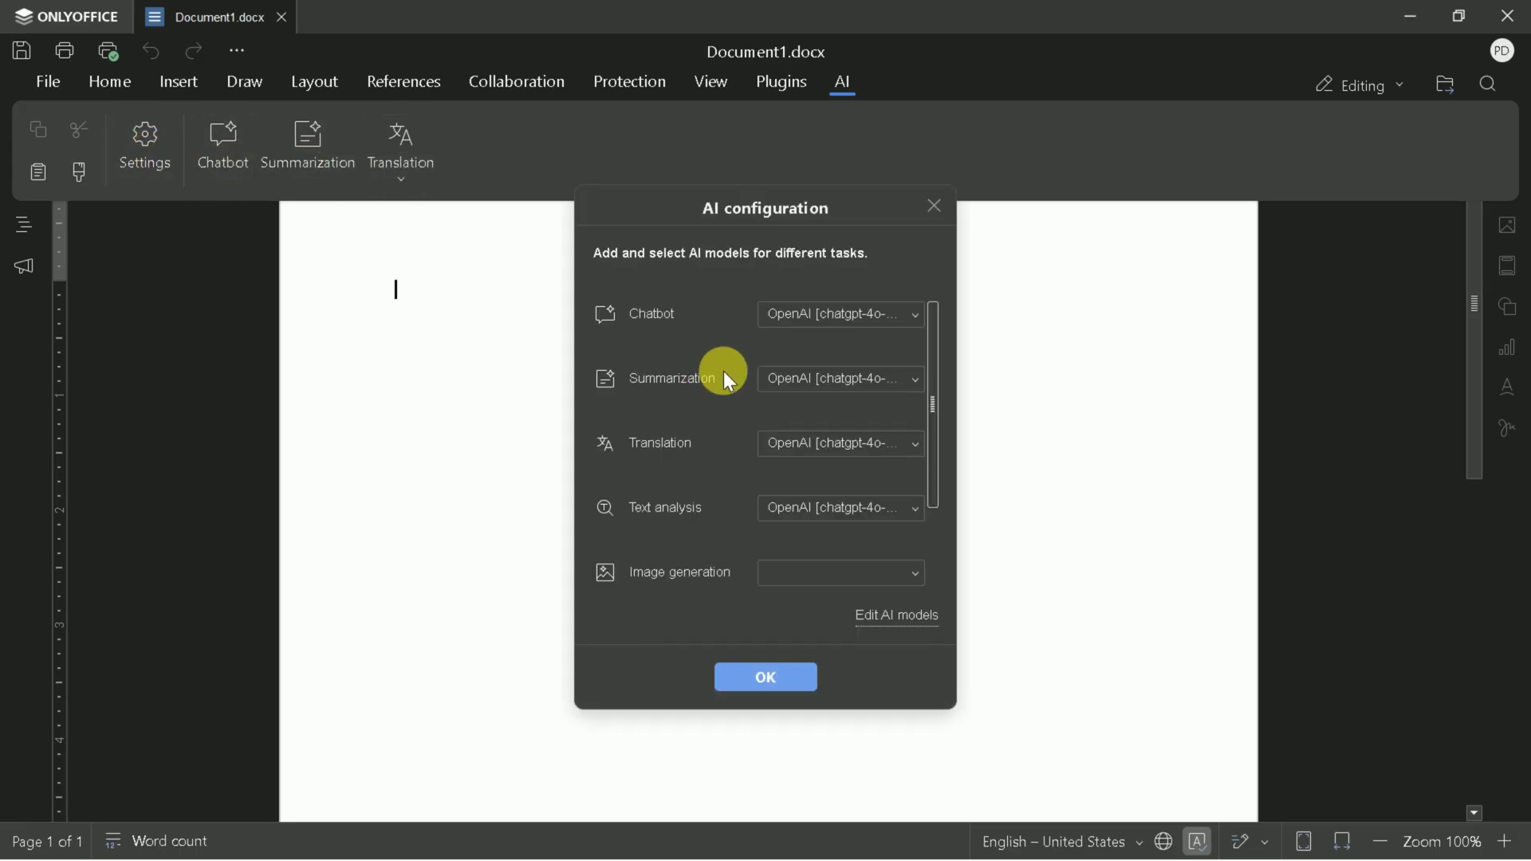
pyautogui.click(841, 319)
pyautogui.click(821, 399)
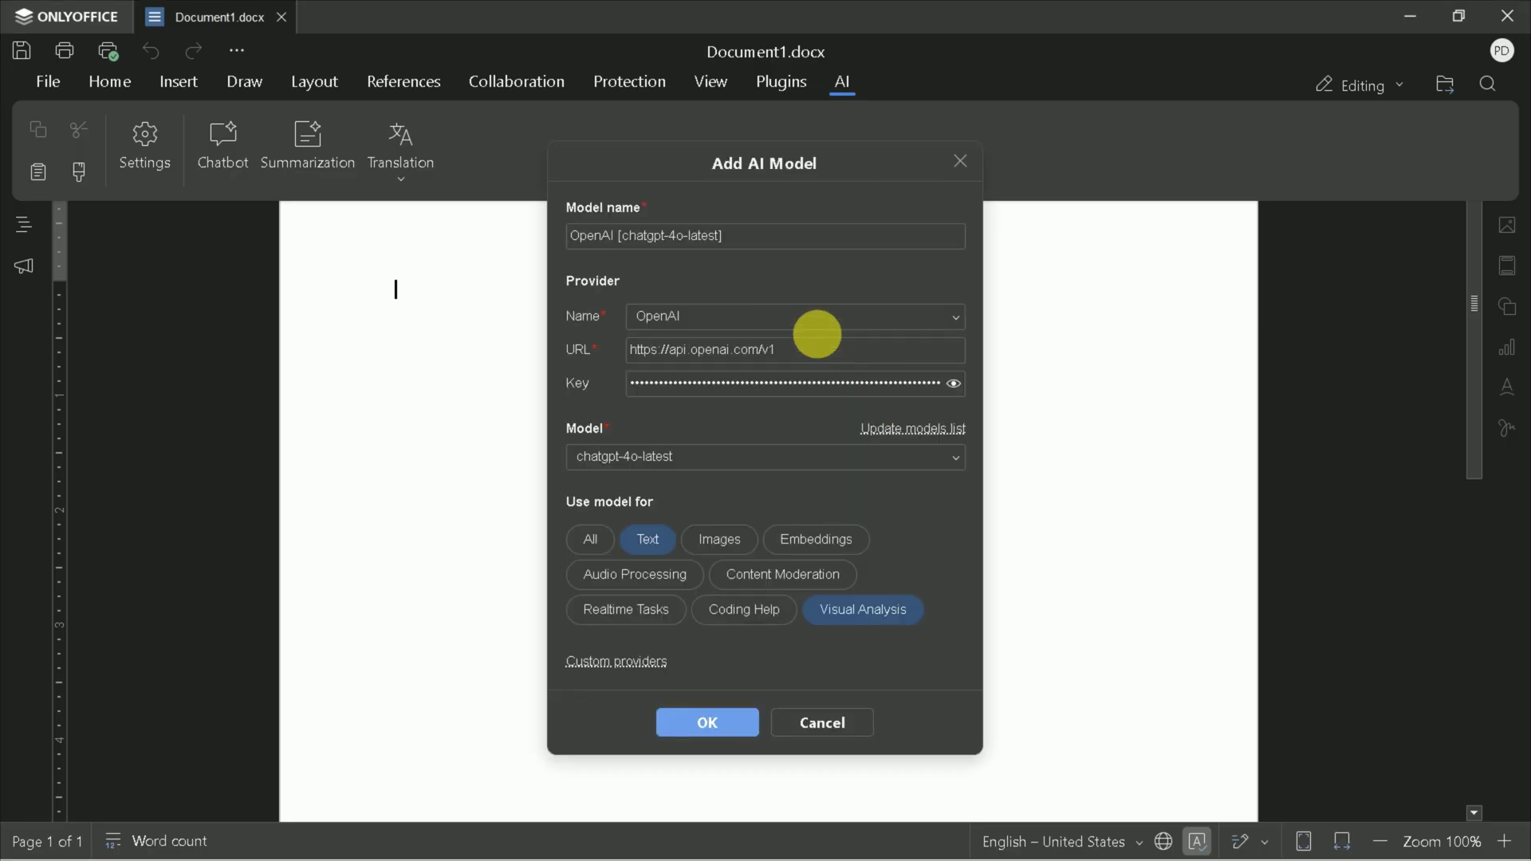
pyautogui.click(810, 319)
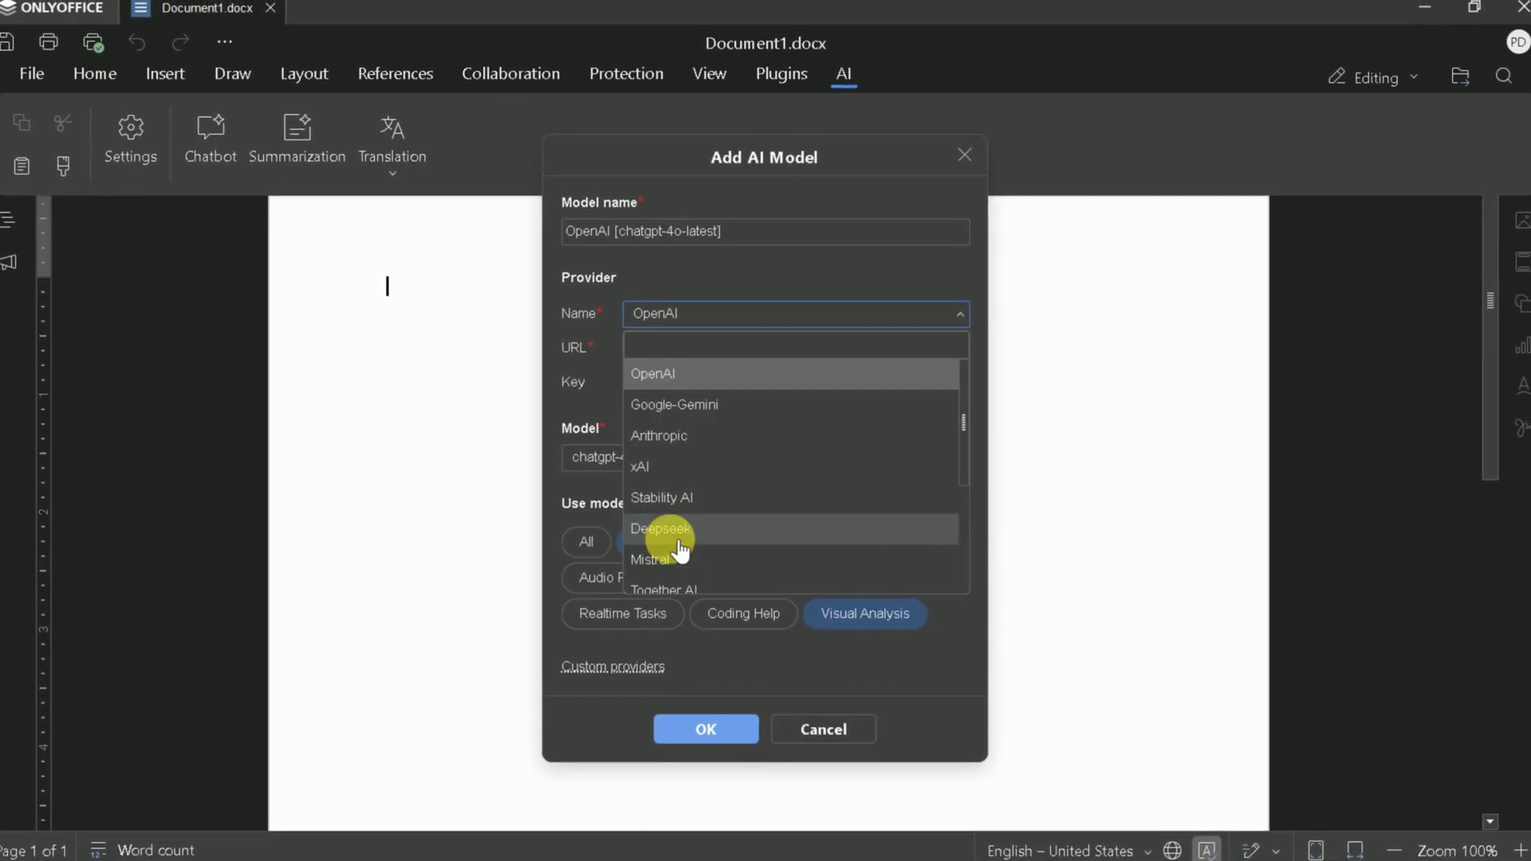
pyautogui.click(678, 534)
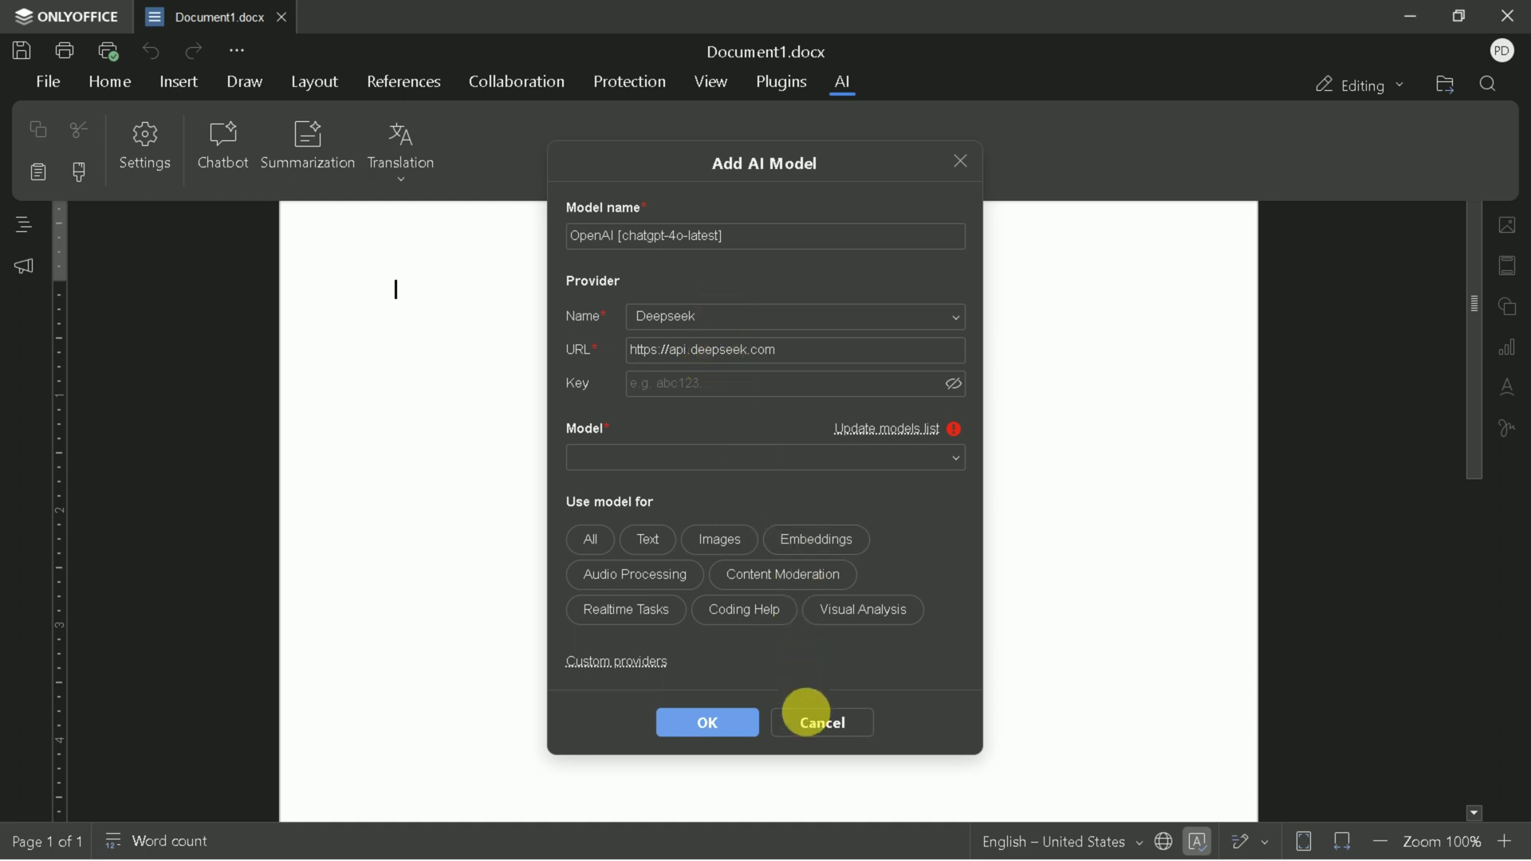
pyautogui.click(813, 731)
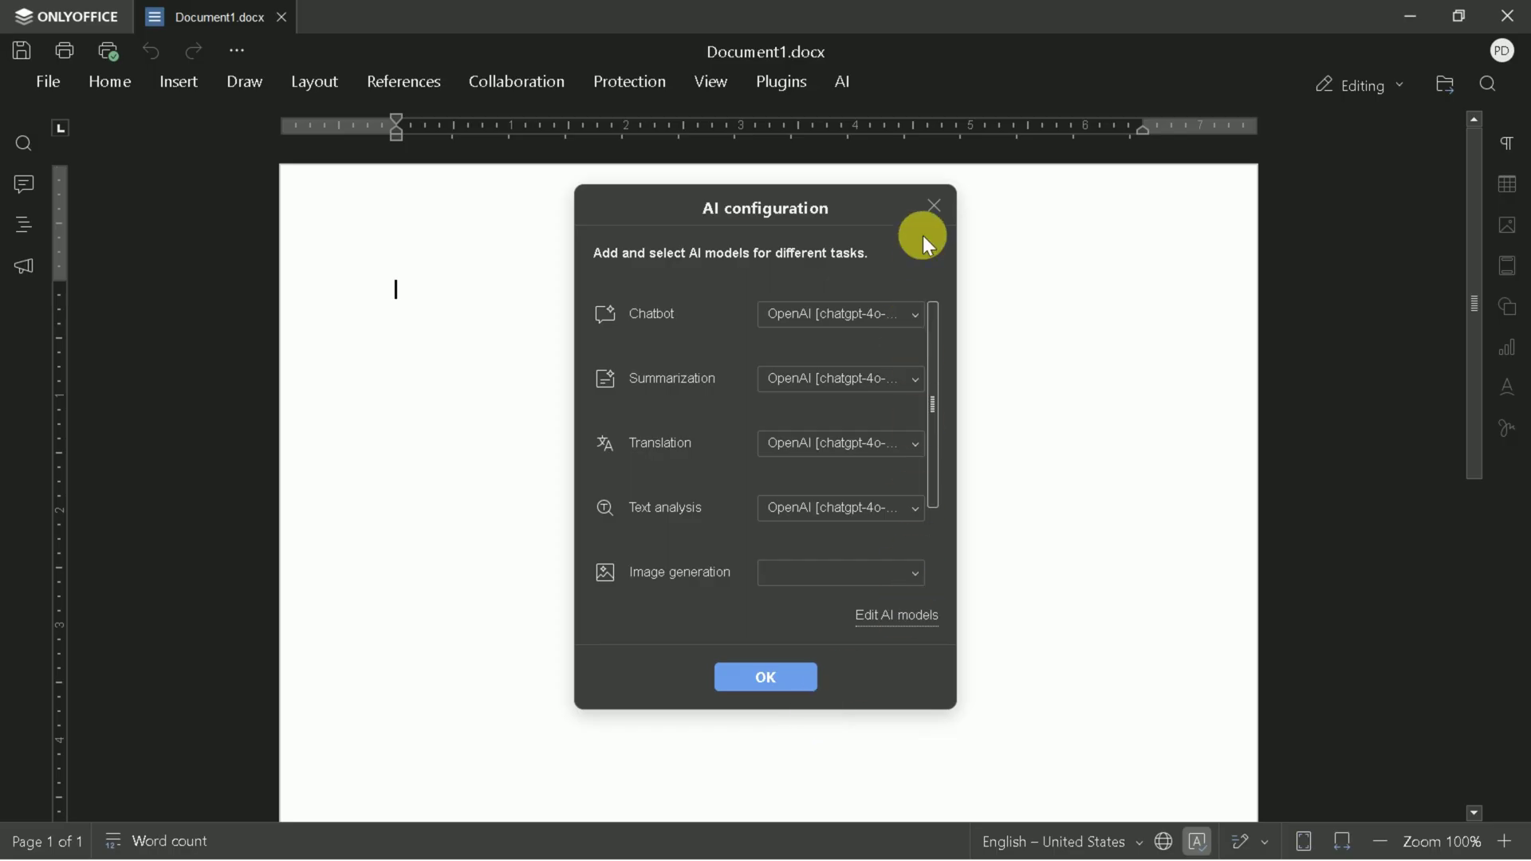
pyautogui.click(935, 206)
# Reopen and close AI Settings, then start a 'Please write a 500 words' prompt on the page.
pyautogui.click(845, 84)
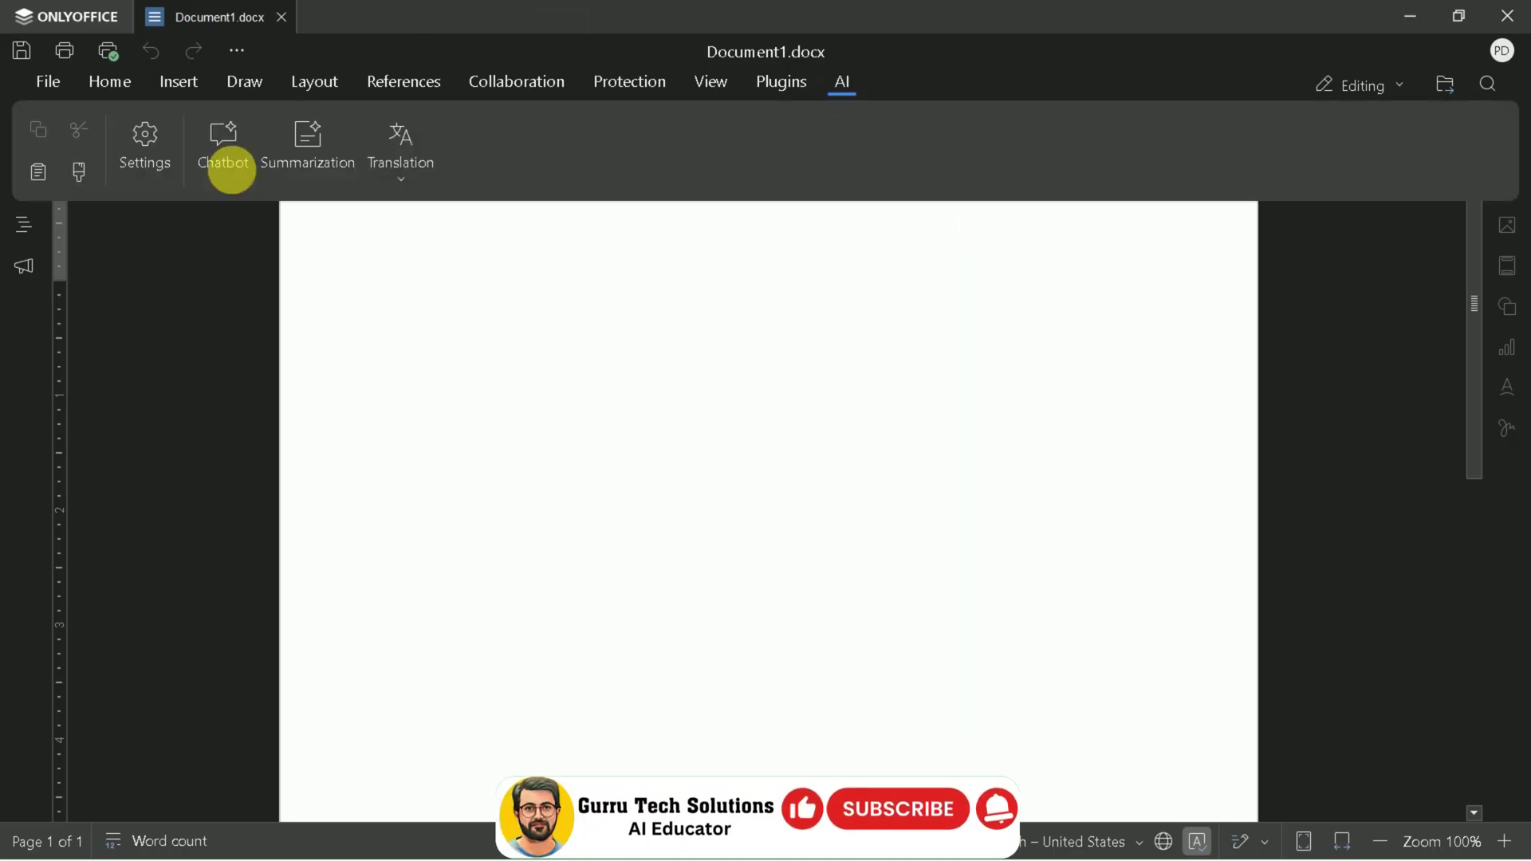
pyautogui.click(167, 158)
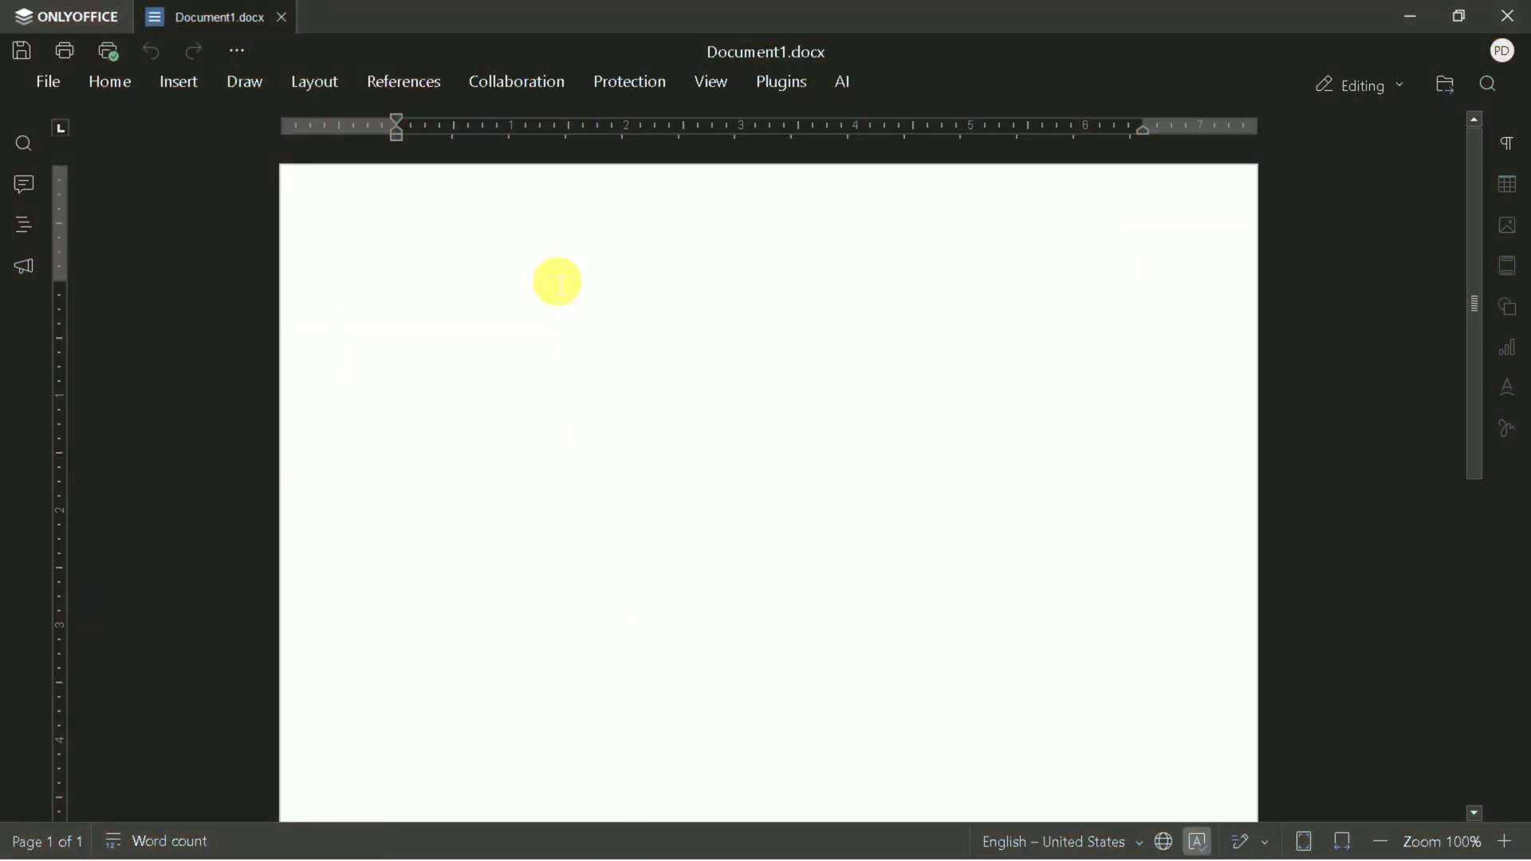
pyautogui.click(558, 283)
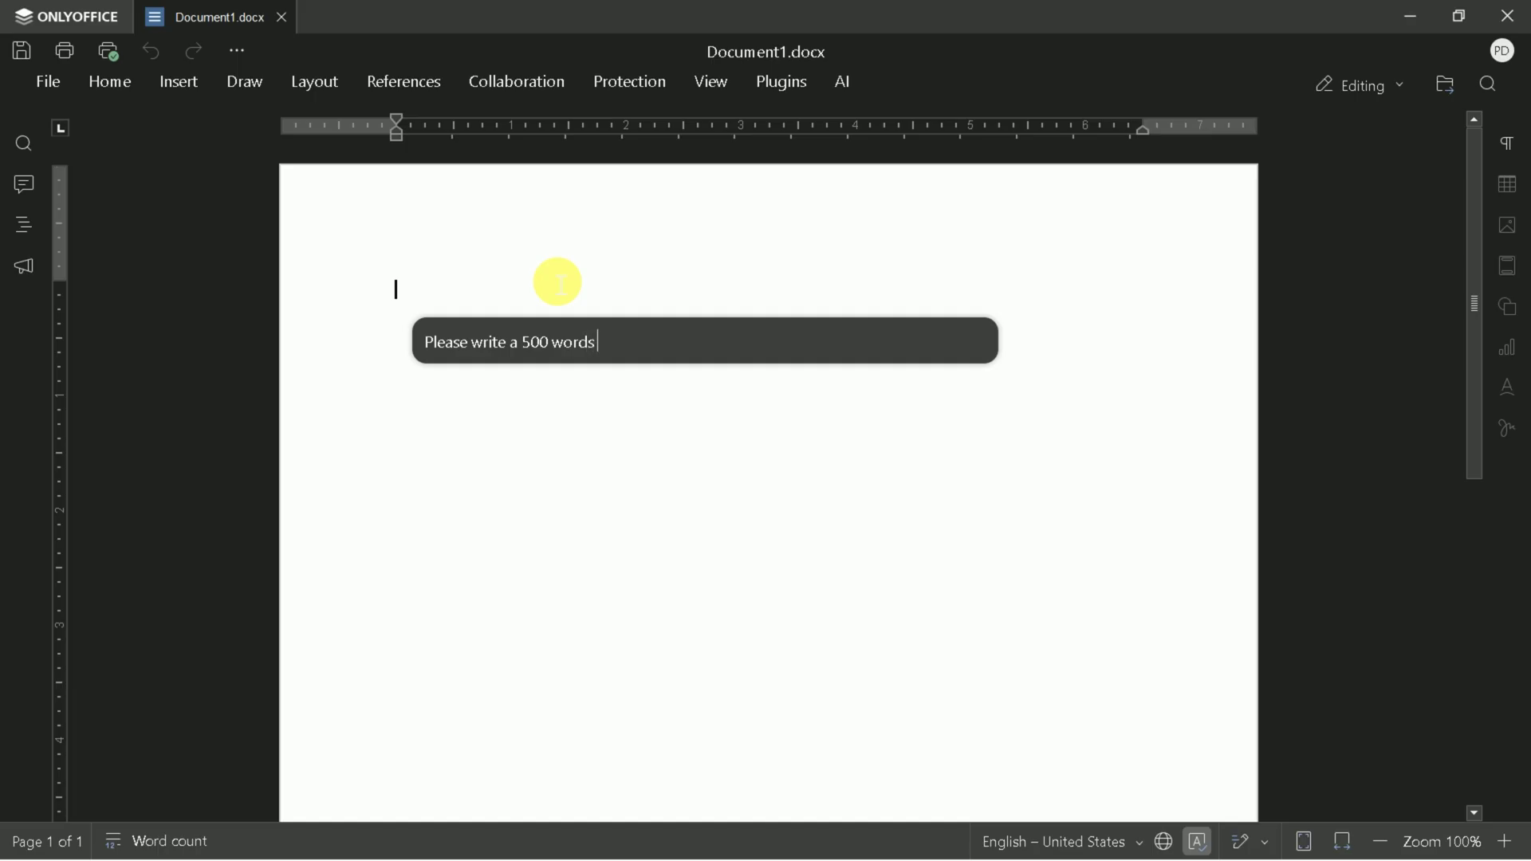
# Complete the prompt 'Please write a 500 words essay around AI's impact on business' and generate it.
pyautogui.write('ay aroi')
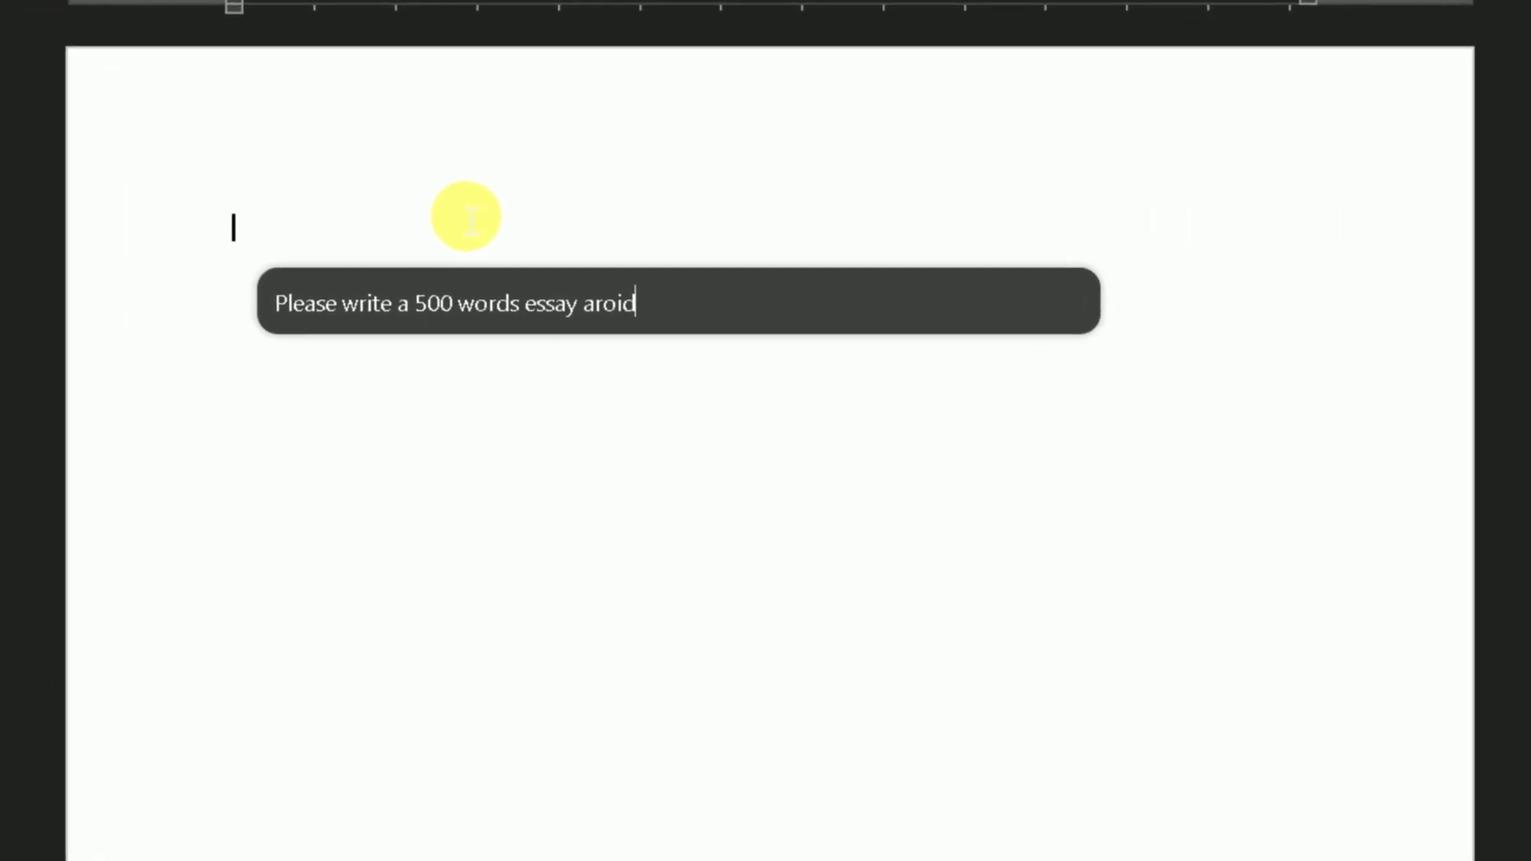
pyautogui.press('BackSpace')
pyautogui.write('und')
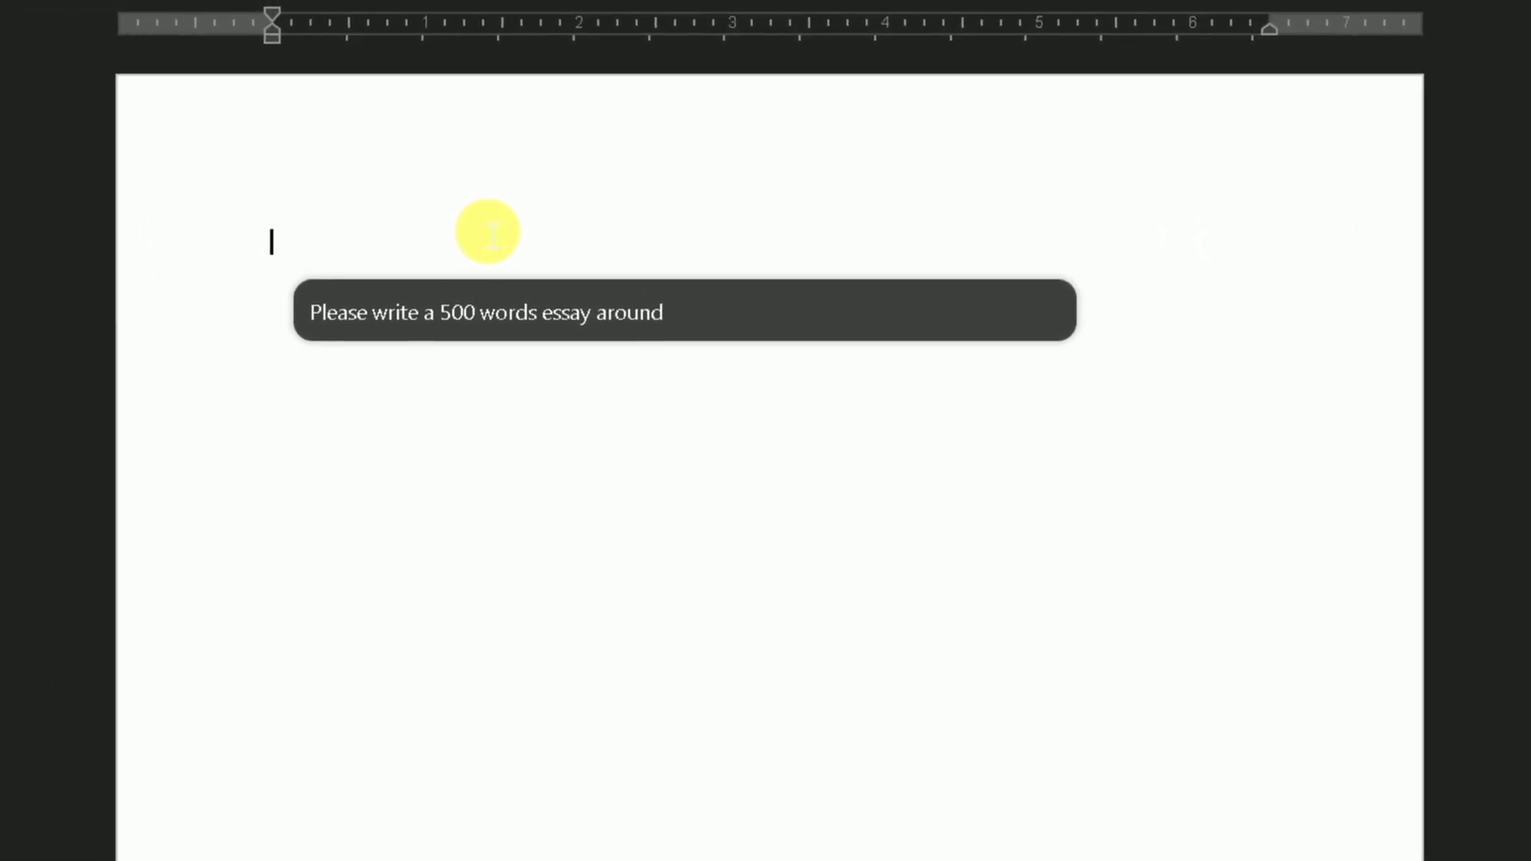
pyautogui.write("AI's im")
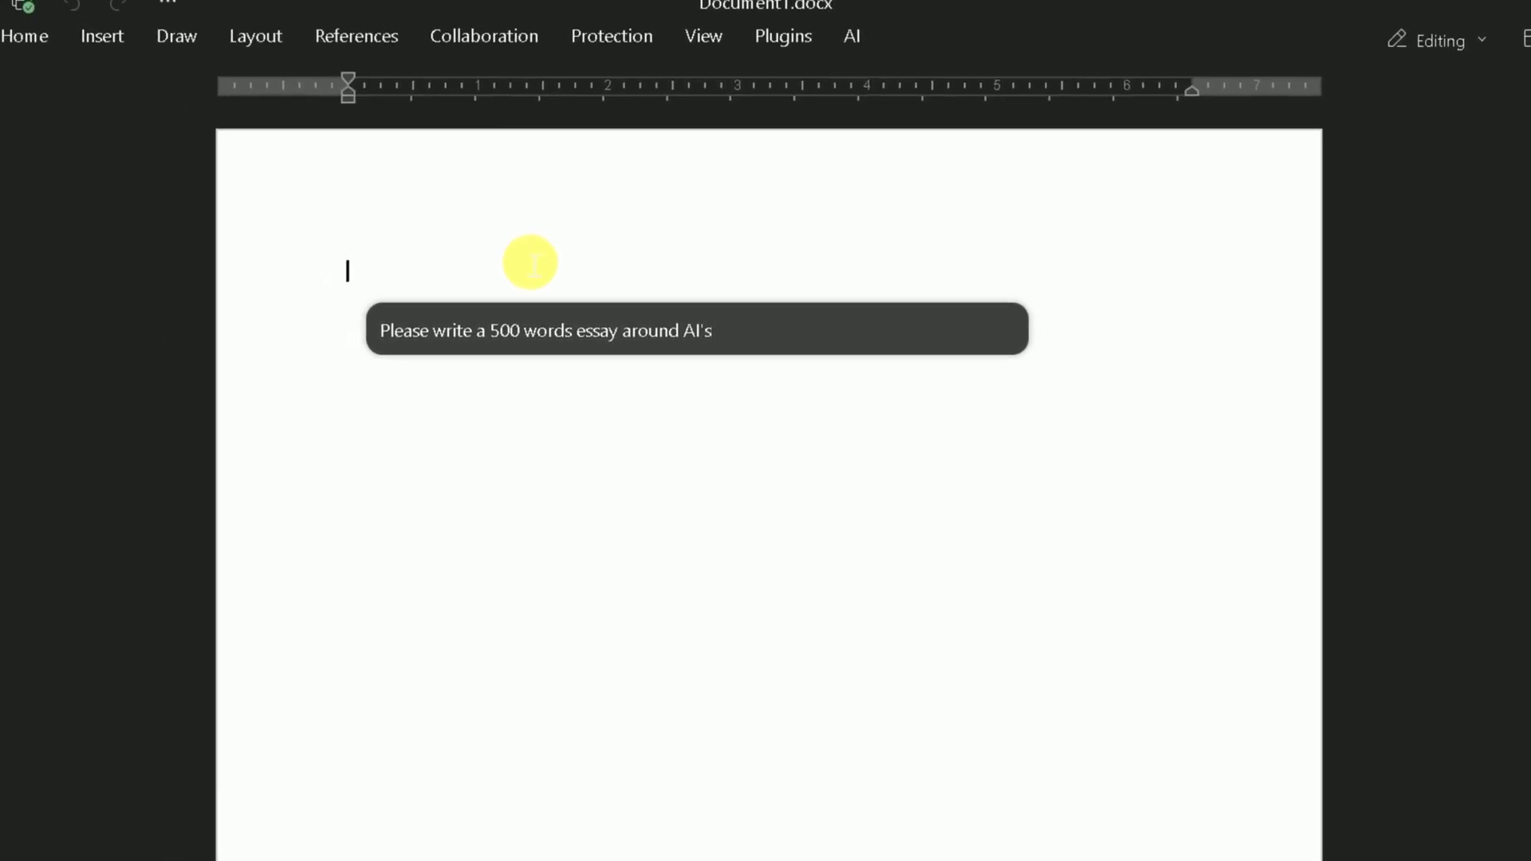
pyautogui.write('pact on ')
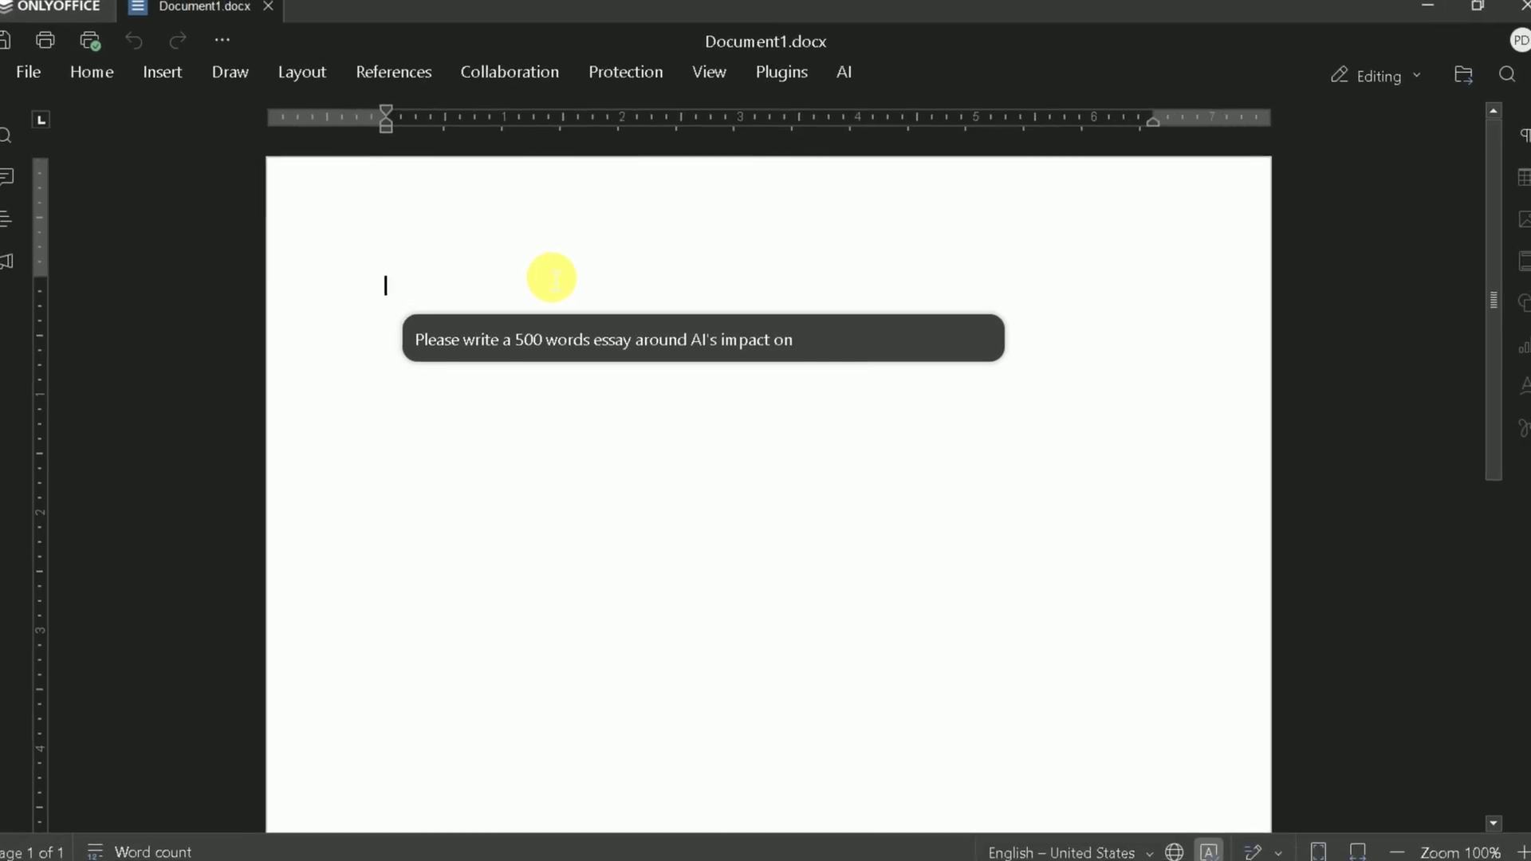
pyautogui.write('business')
pyautogui.press('Return')
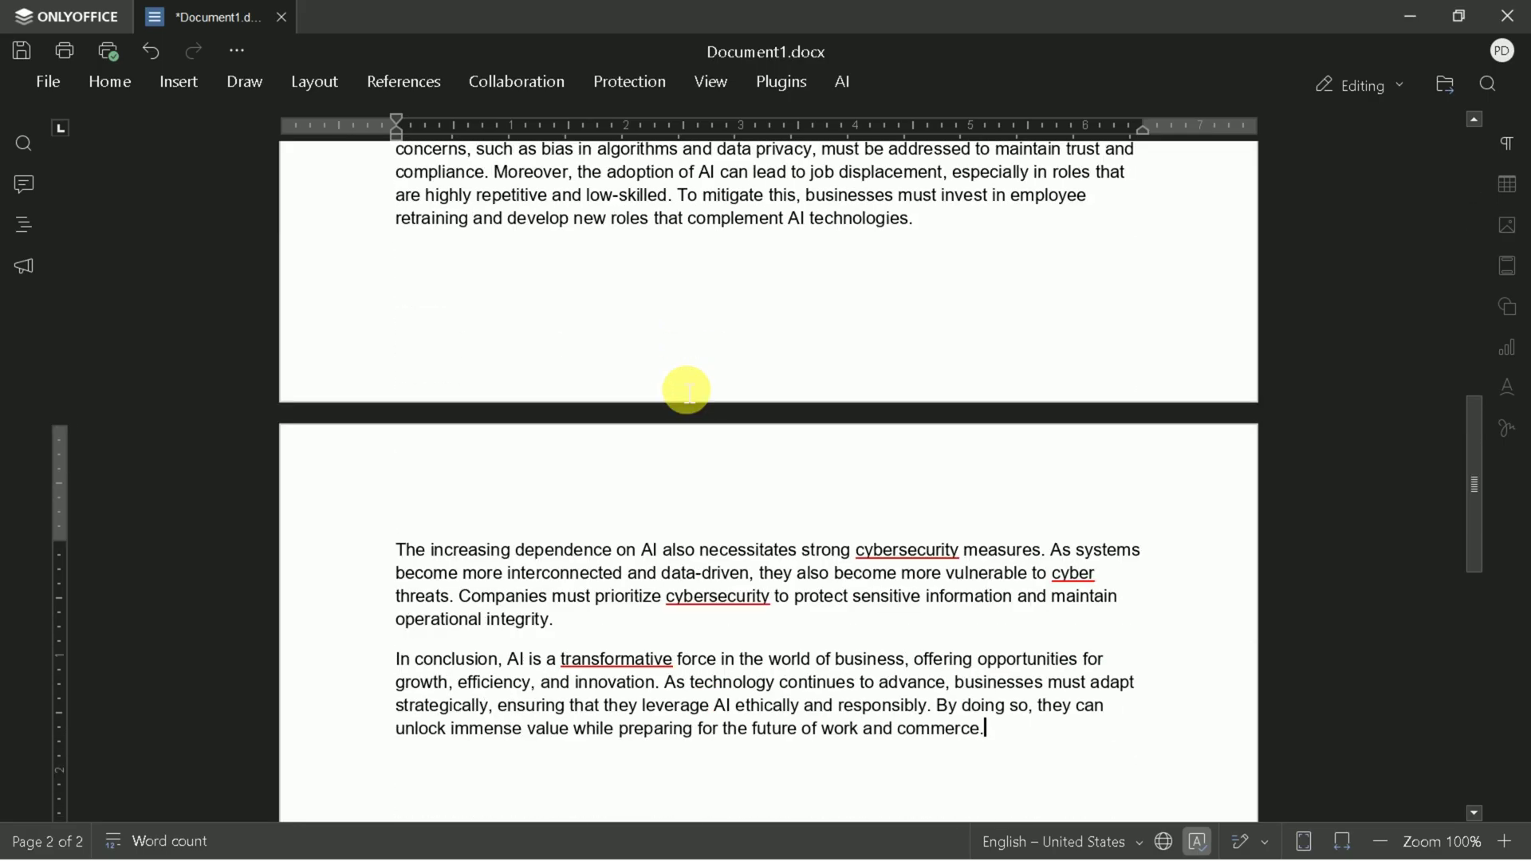
pyautogui.scroll(8, 854, 504)
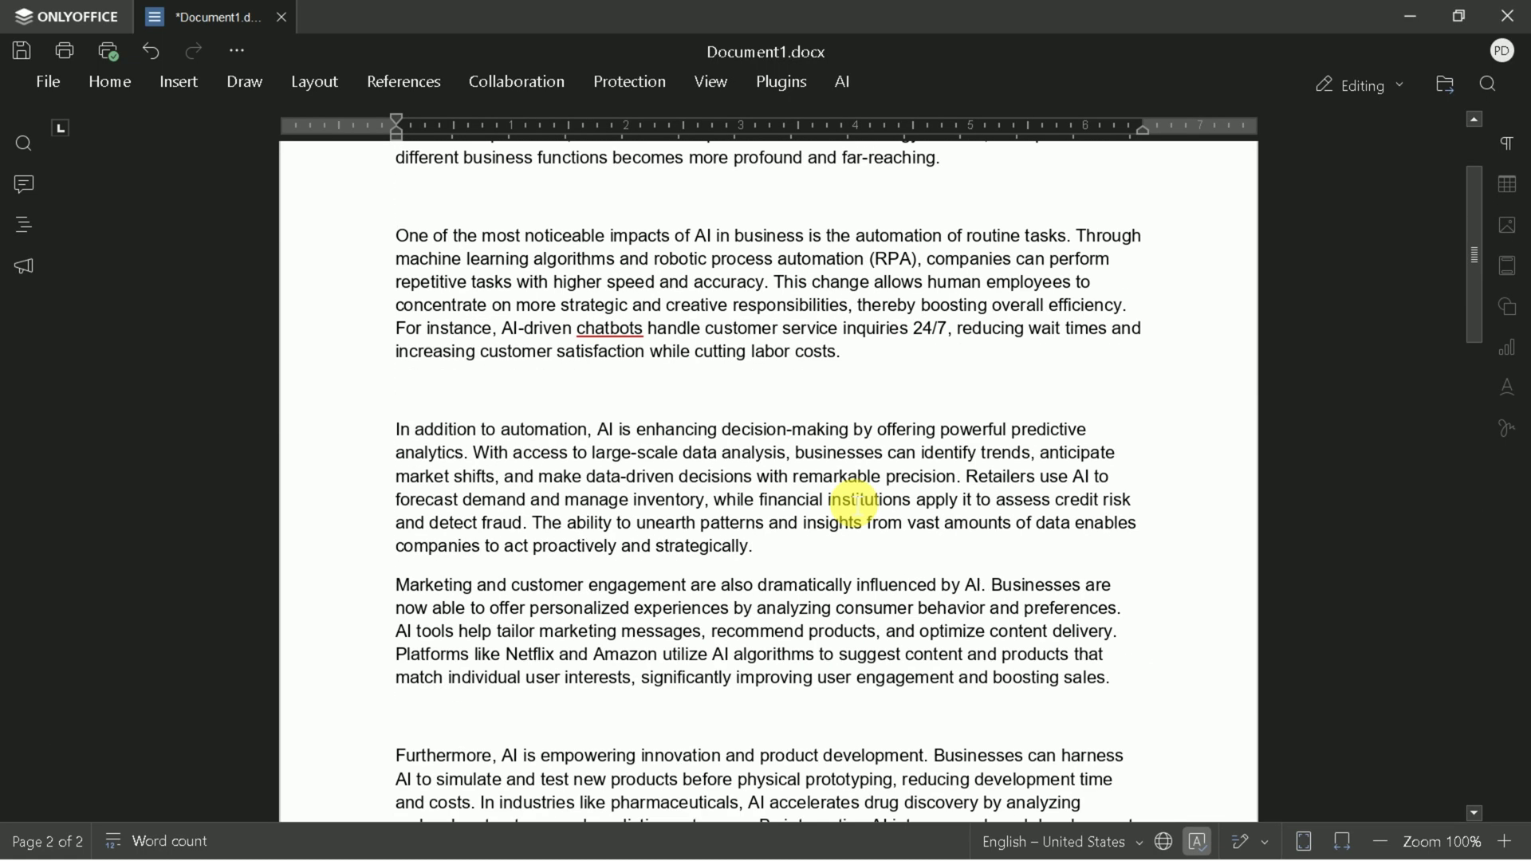
# Select the whole essay, generate an AI Summarization, select the summary, and close the window.
pyautogui.moveTo(396, 341); pyautogui.dragTo(732, 829)
pyautogui.click(850, 78)
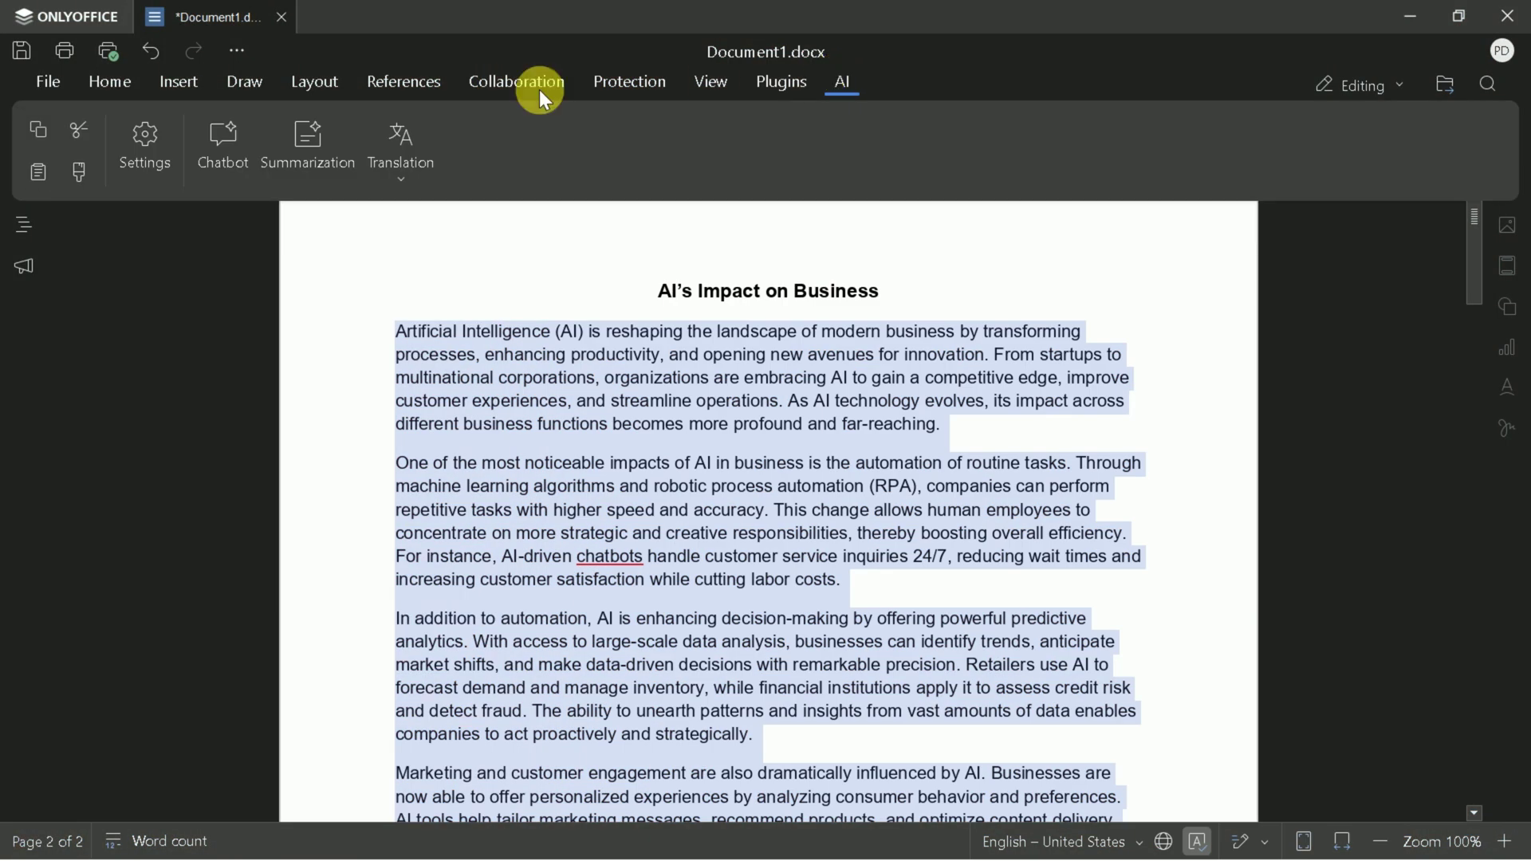
pyautogui.click(332, 182)
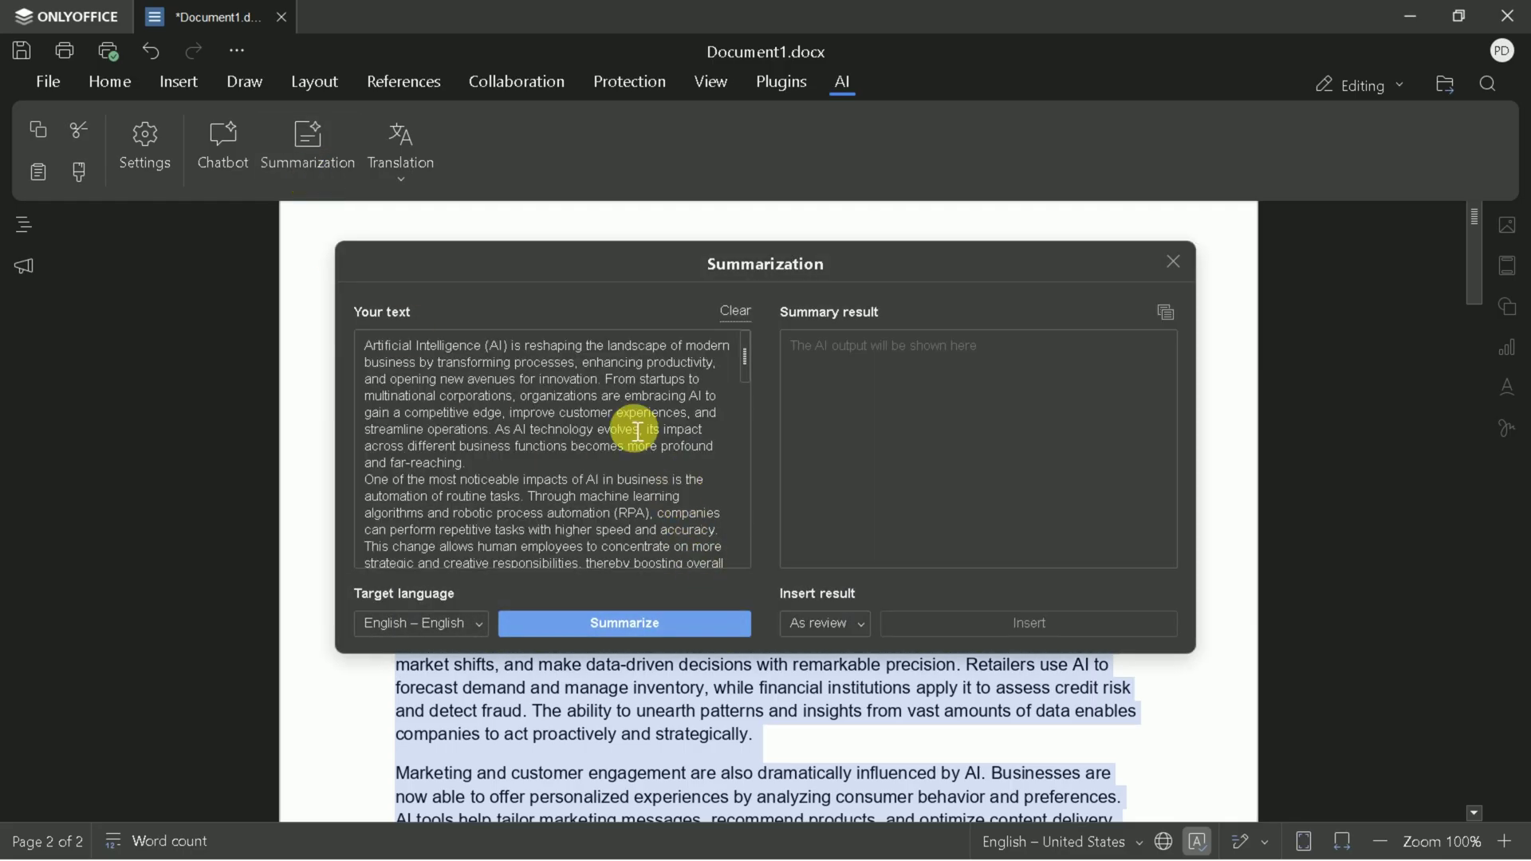
pyautogui.scroll(-10, 635, 429)
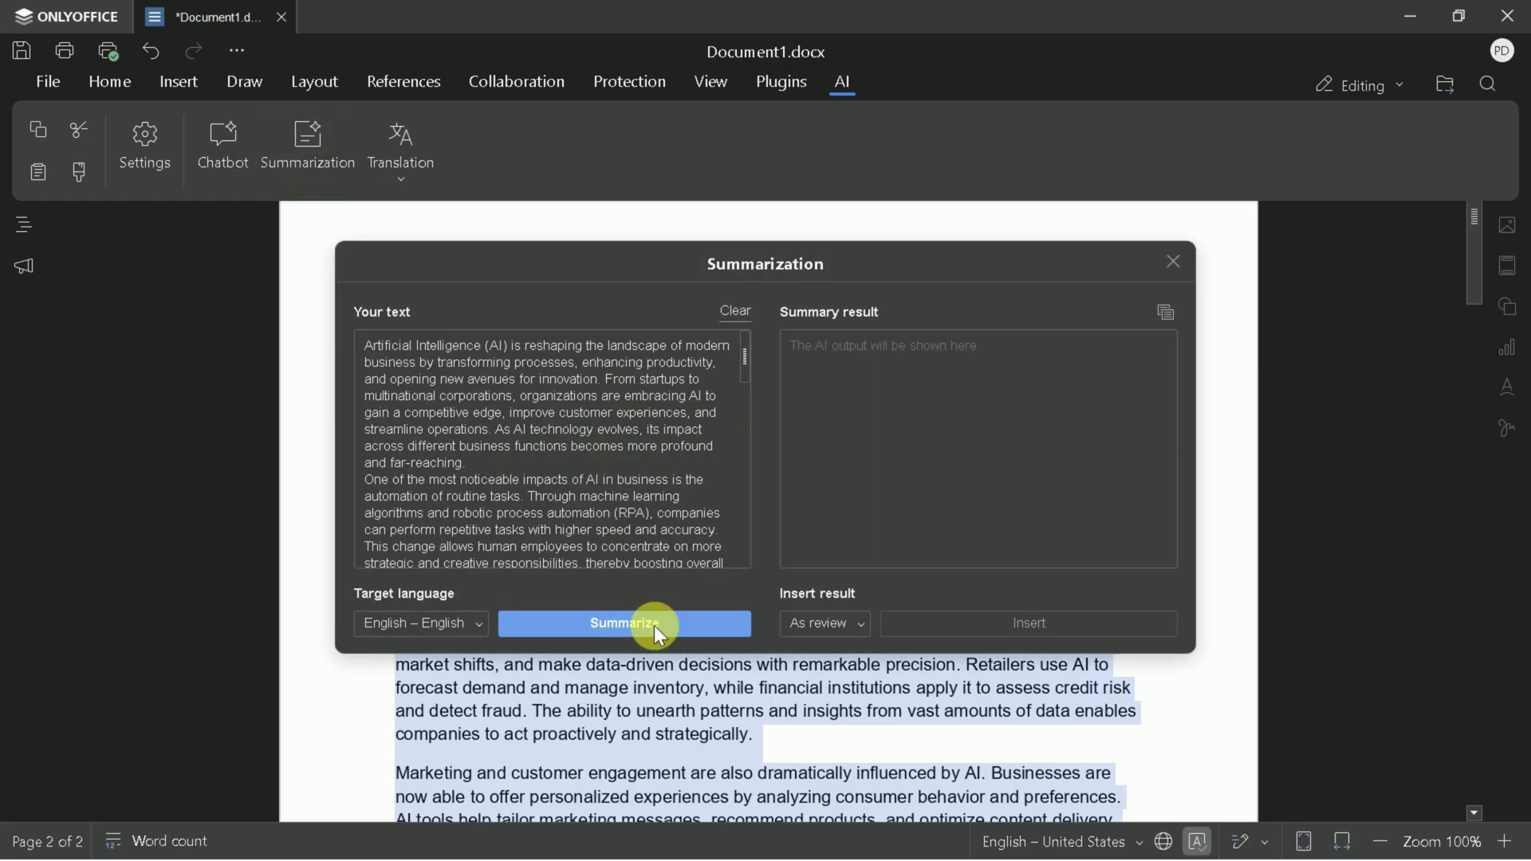
pyautogui.click(625, 624)
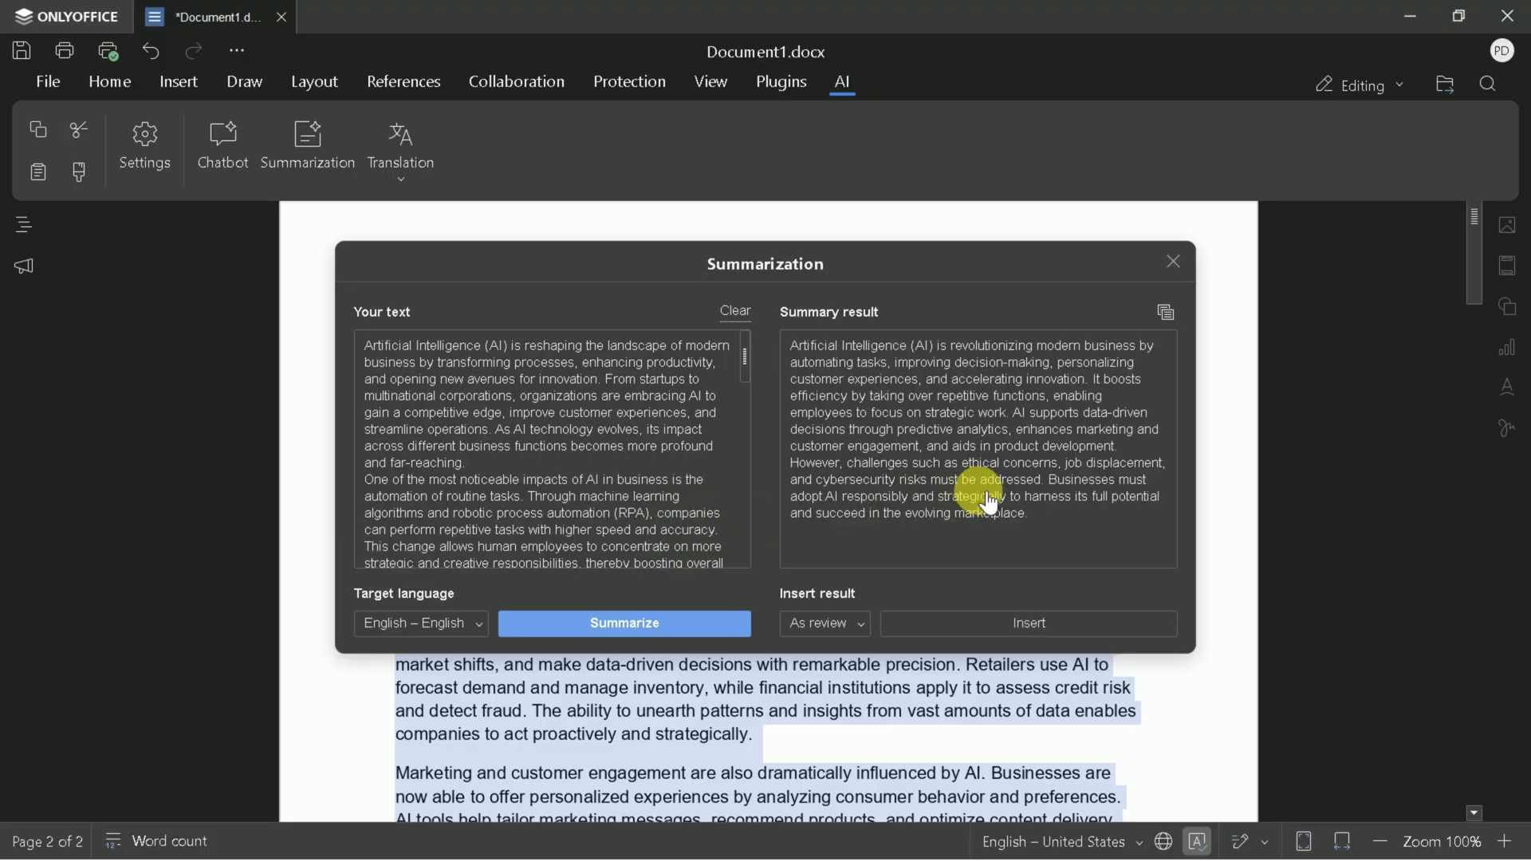
pyautogui.moveTo(1037, 517); pyautogui.dragTo(787, 343)
pyautogui.press('Escape')
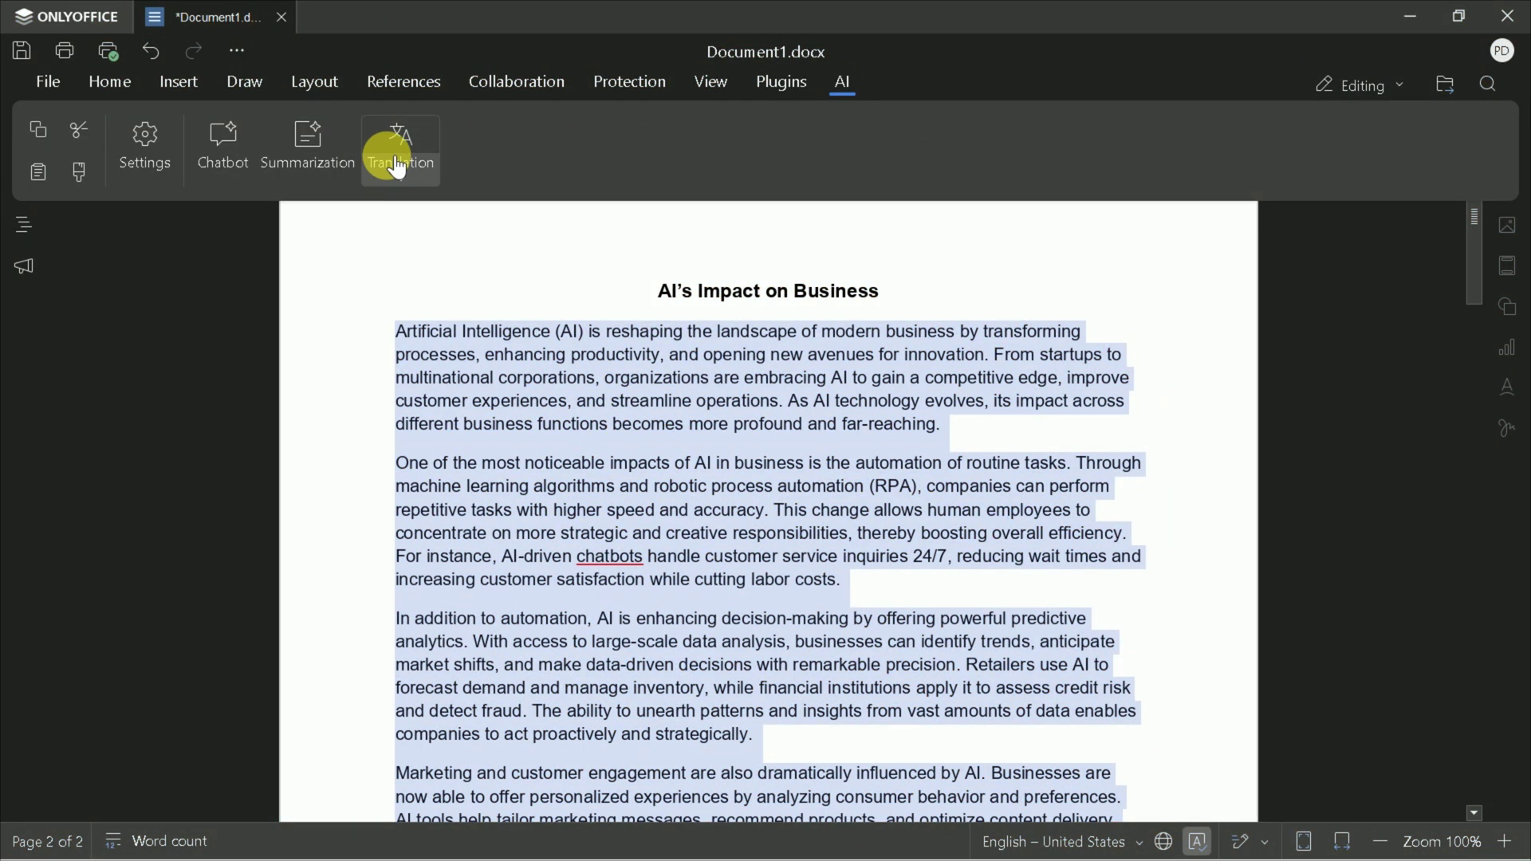
# In Translation settings, pick Chinese as the target language and translate the selected essay.
pyautogui.click(412, 194)
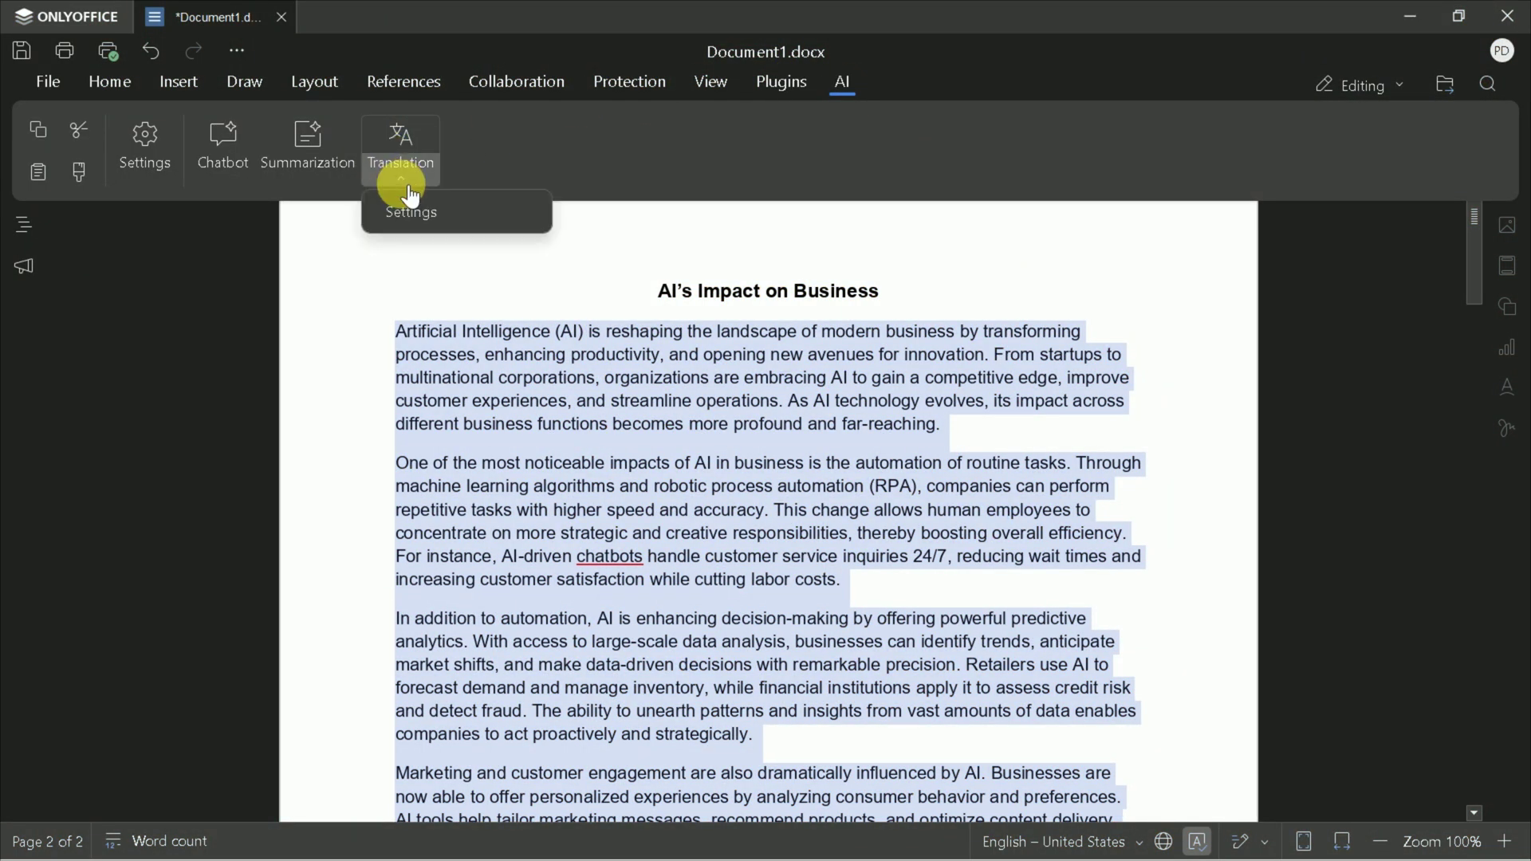
pyautogui.click(427, 213)
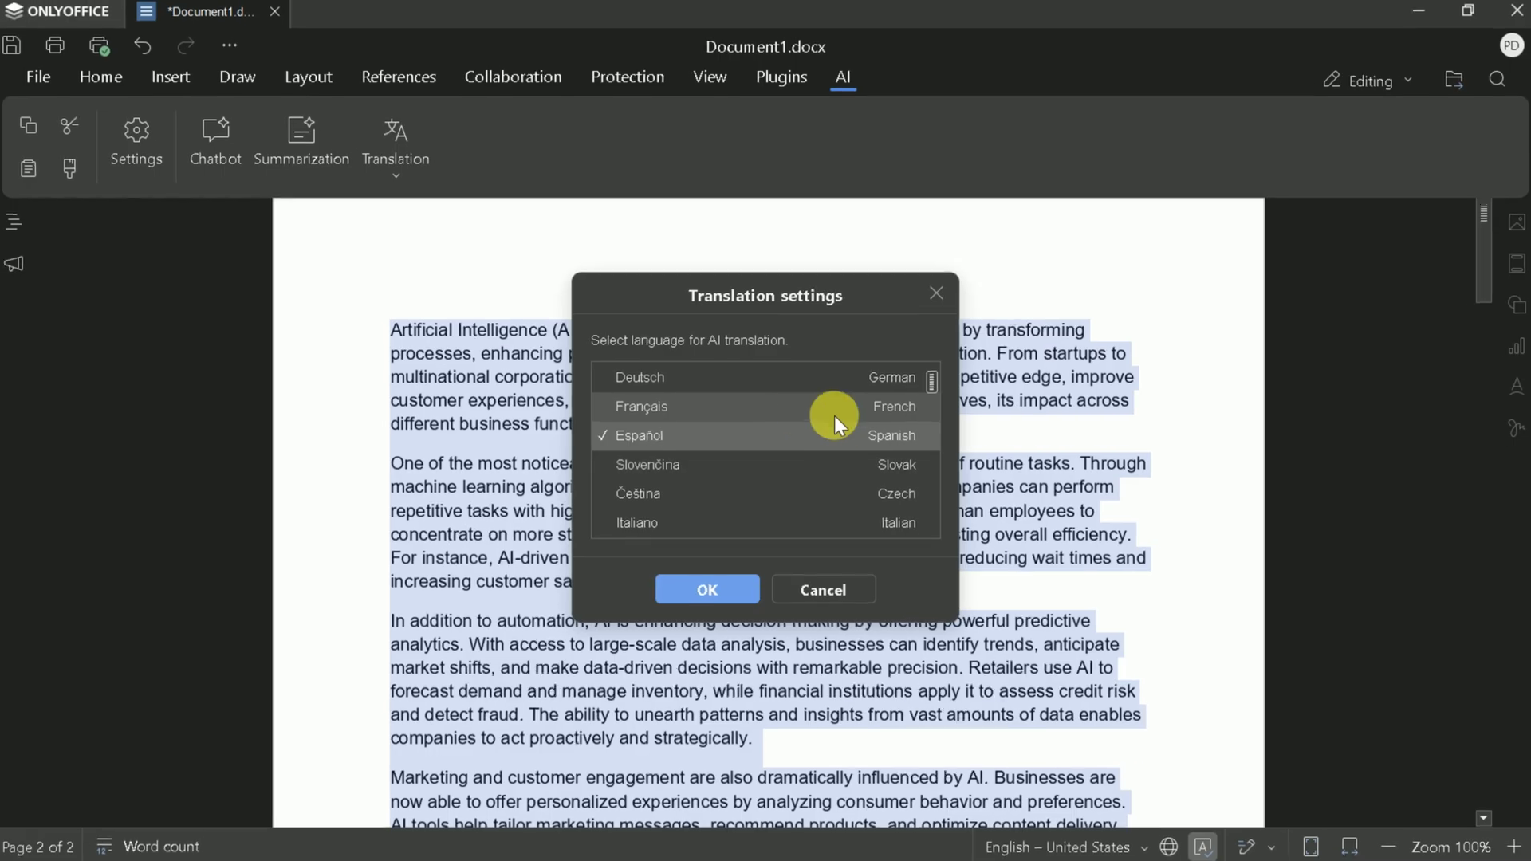
pyautogui.scroll(2, 834, 415)
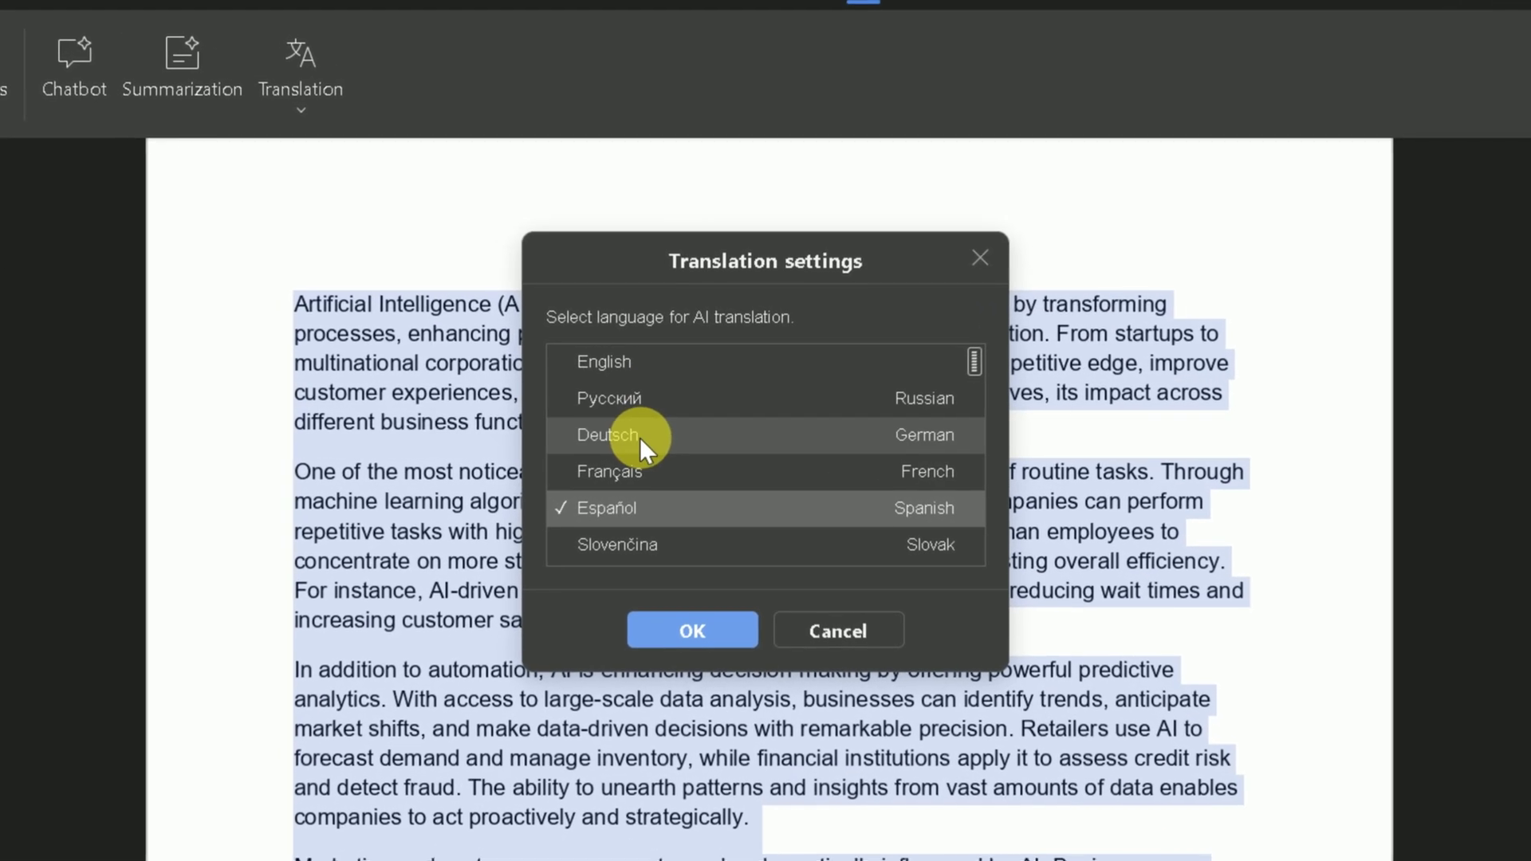
pyautogui.scroll(-2, 635, 476)
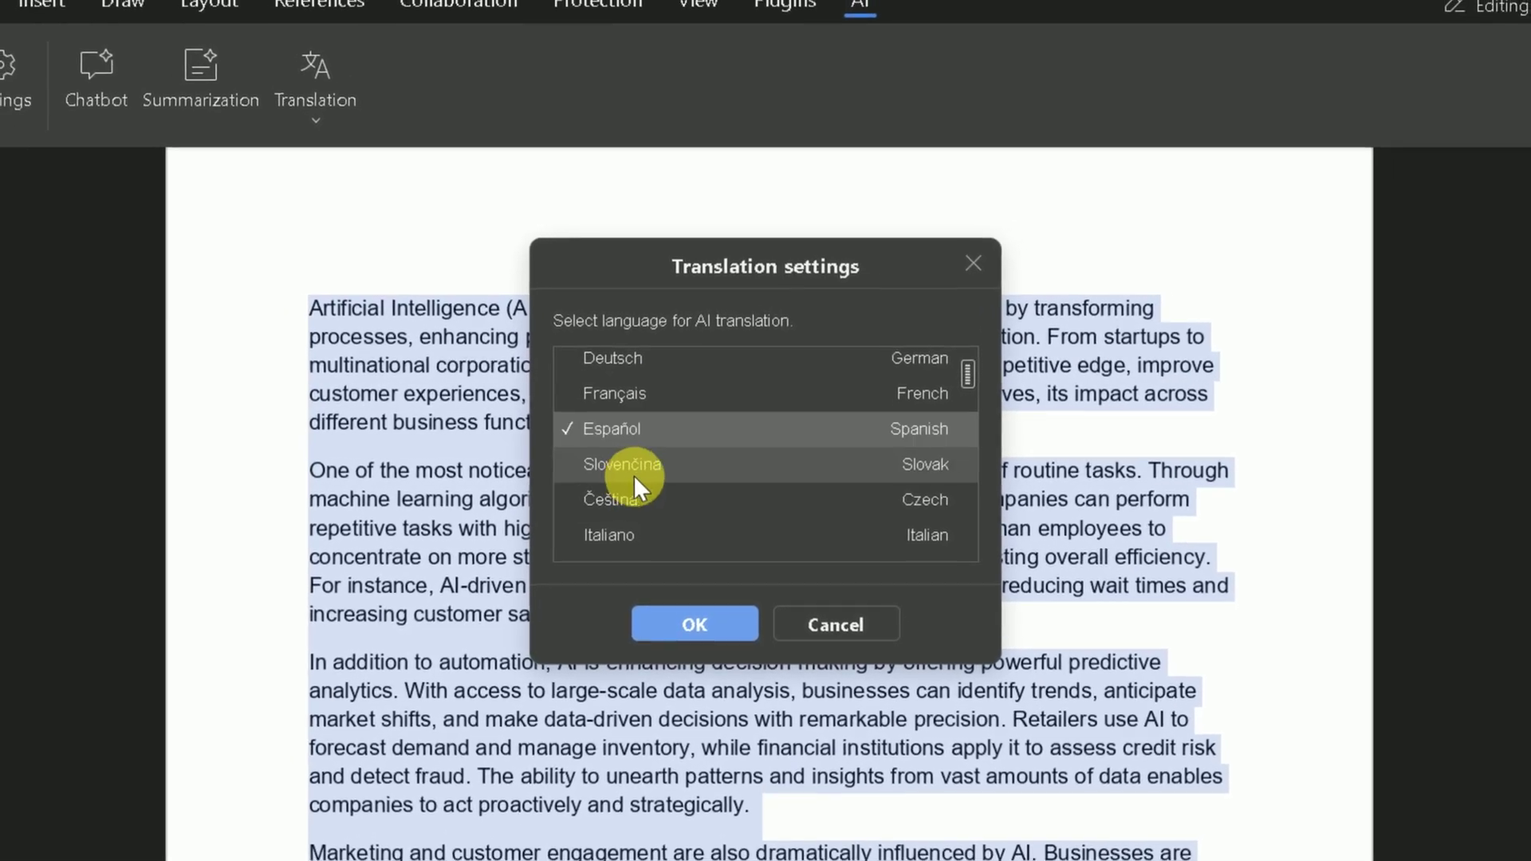
pyautogui.scroll(-9, 633, 475)
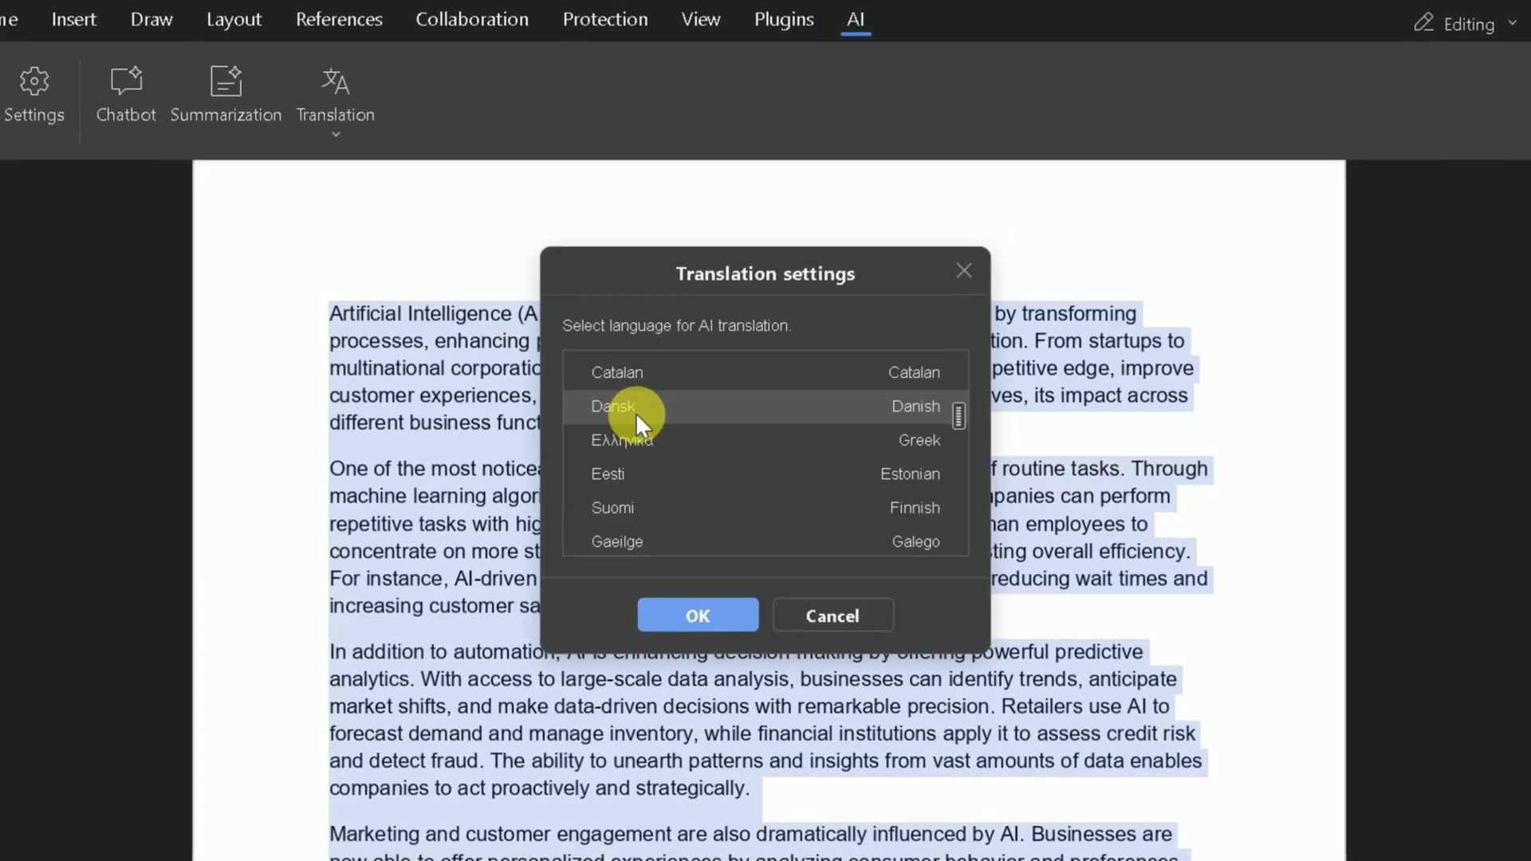
pyautogui.scroll(-6, 638, 413)
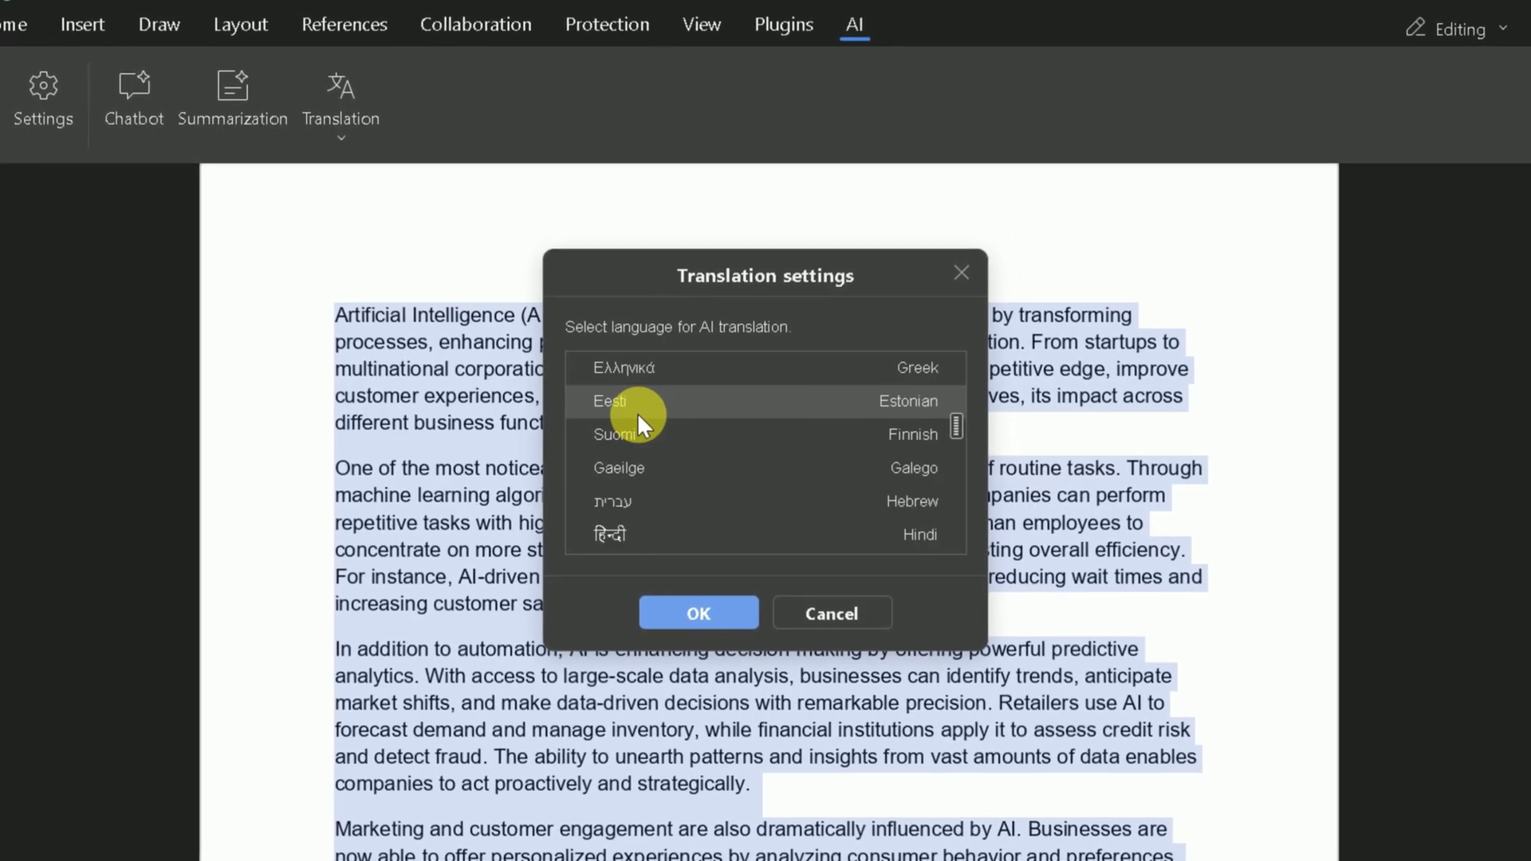
pyautogui.scroll(-5, 643, 416)
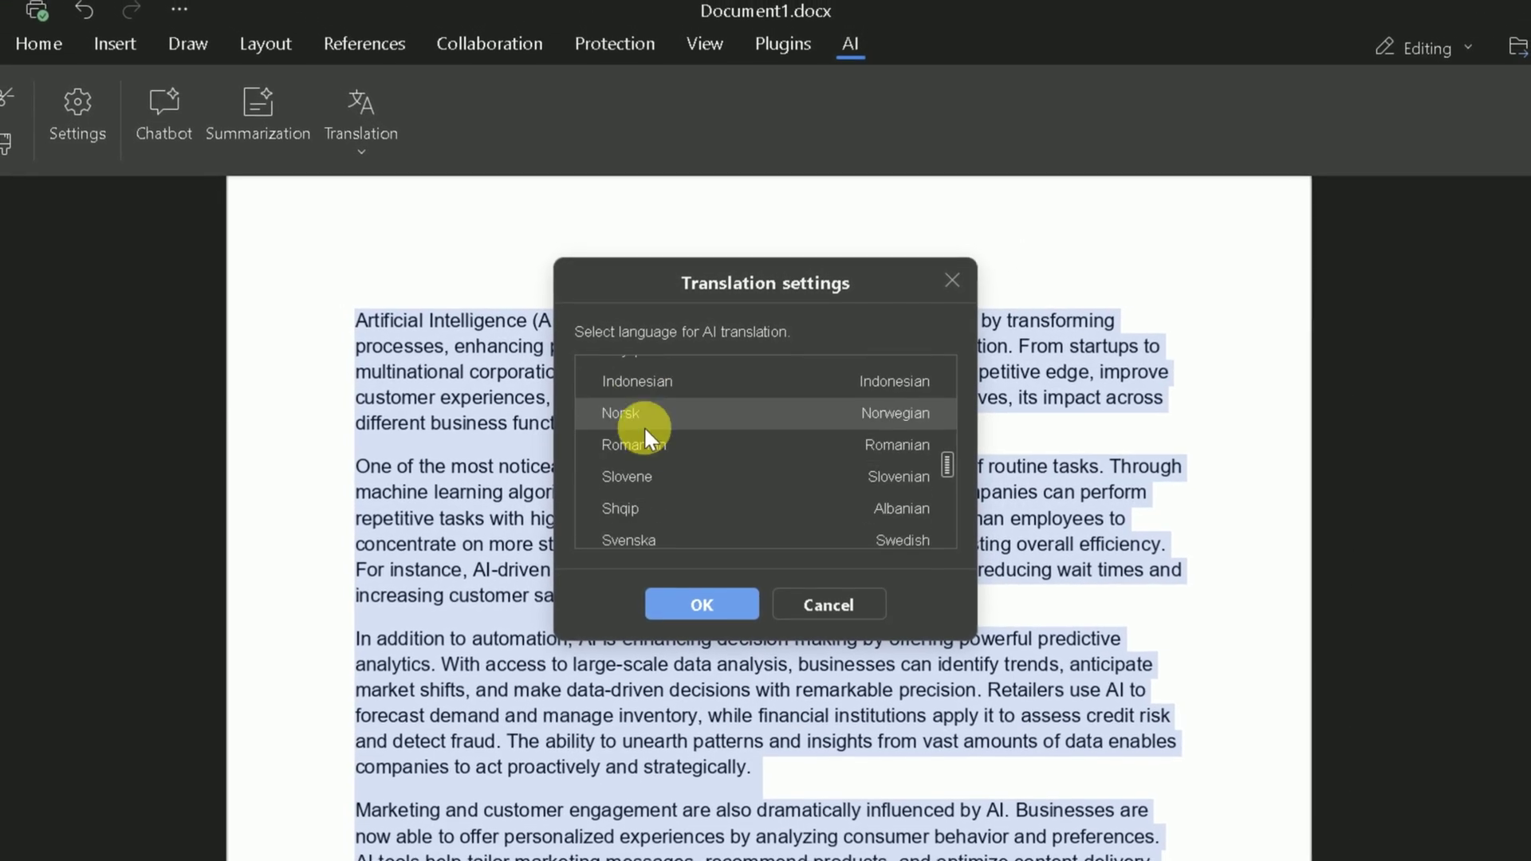
pyautogui.scroll(20, 729, 490)
pyautogui.scroll(2, 729, 490)
pyautogui.scroll(-4, 729, 490)
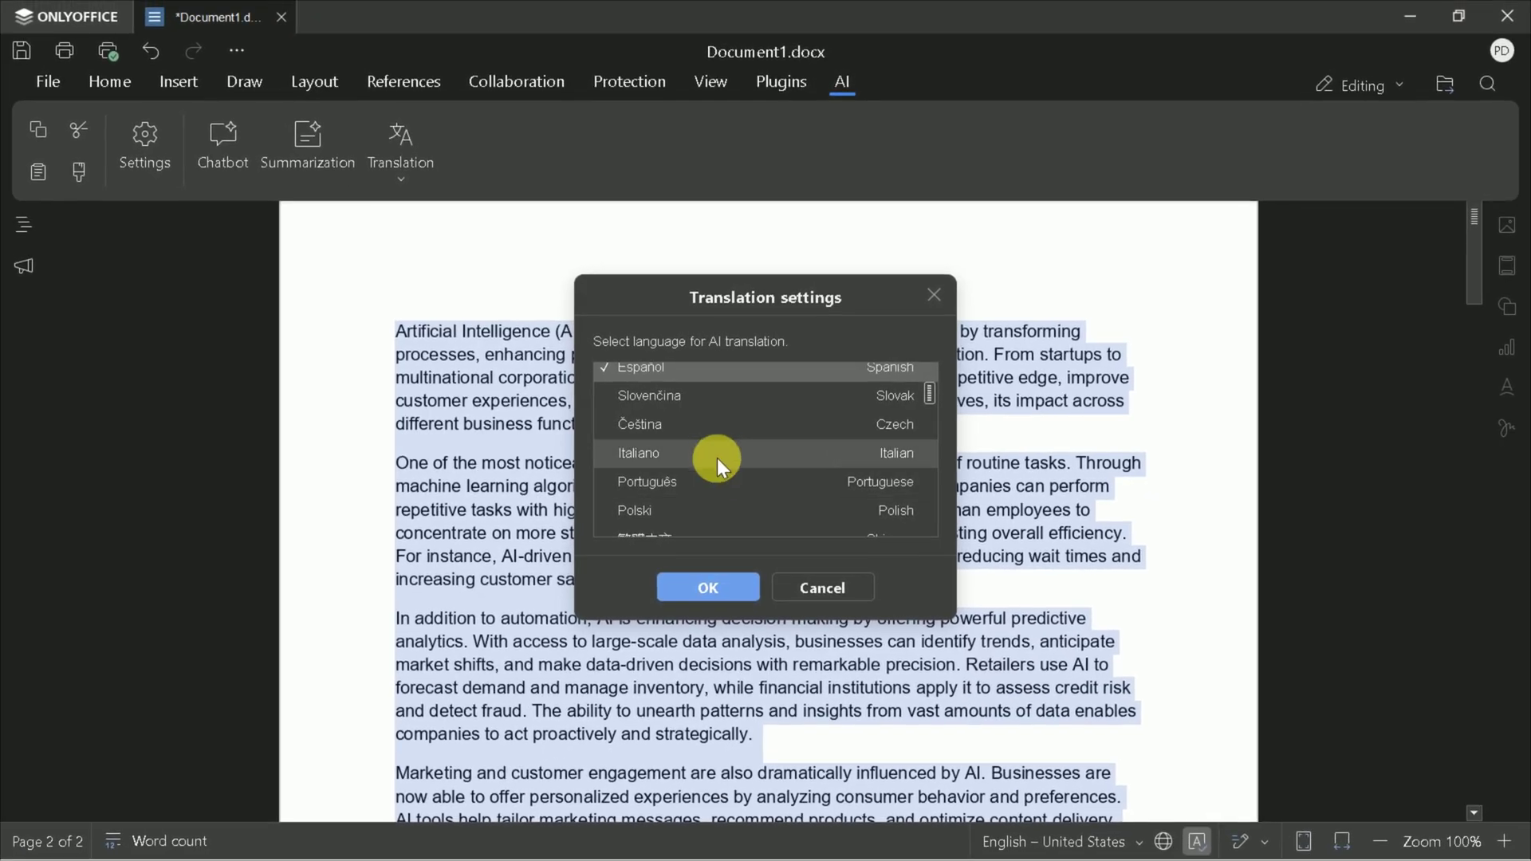
pyautogui.doubleClick(730, 479)
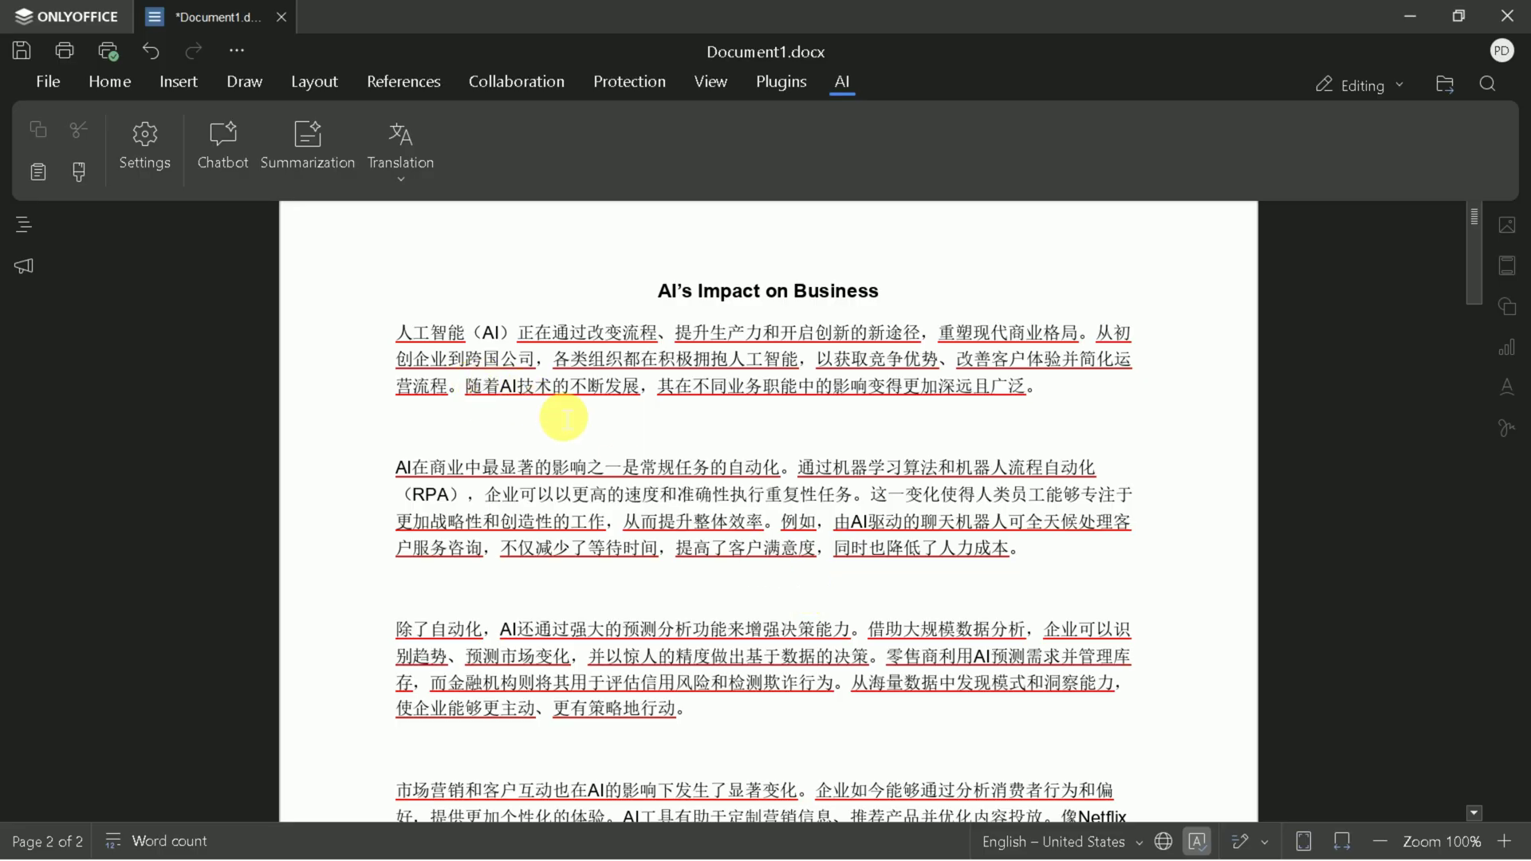
pyautogui.scroll(15, 646, 491)
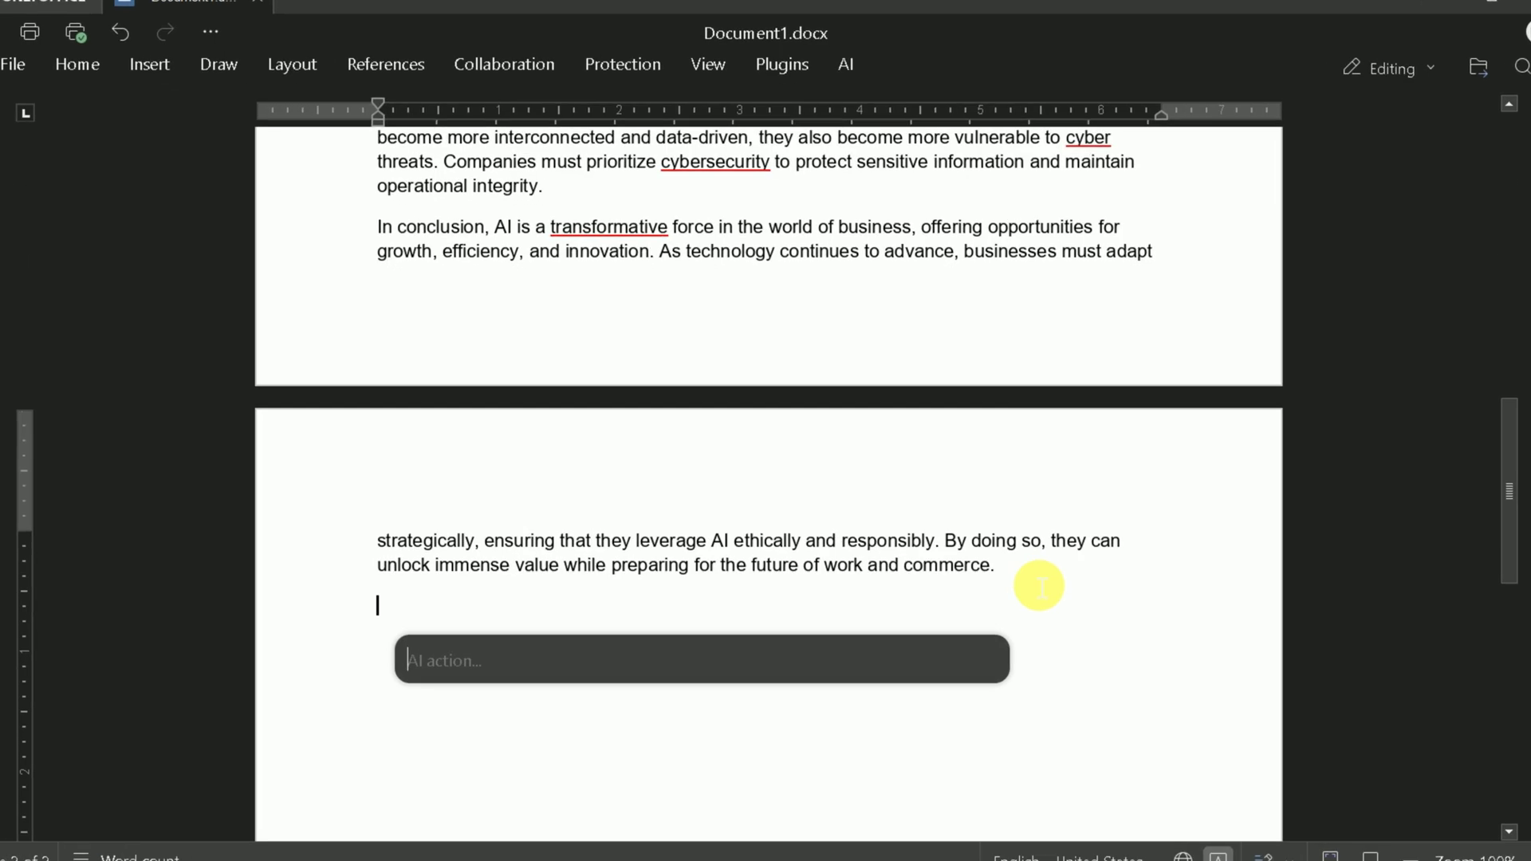
# Ask the AI to add a few more lines under three different headings.
pyautogui.write('please add a')
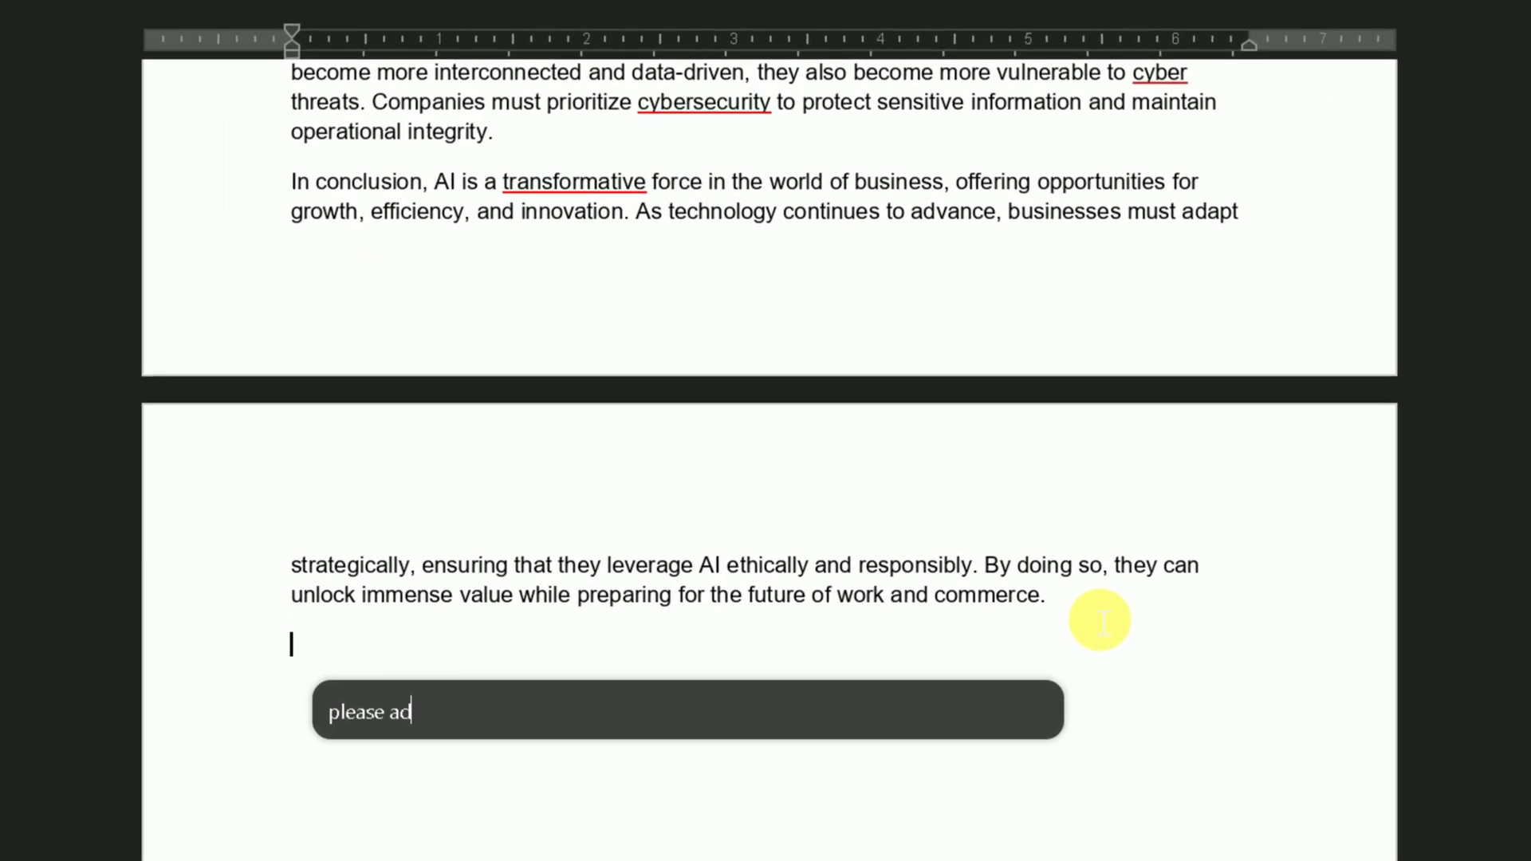
pyautogui.write(' few more')
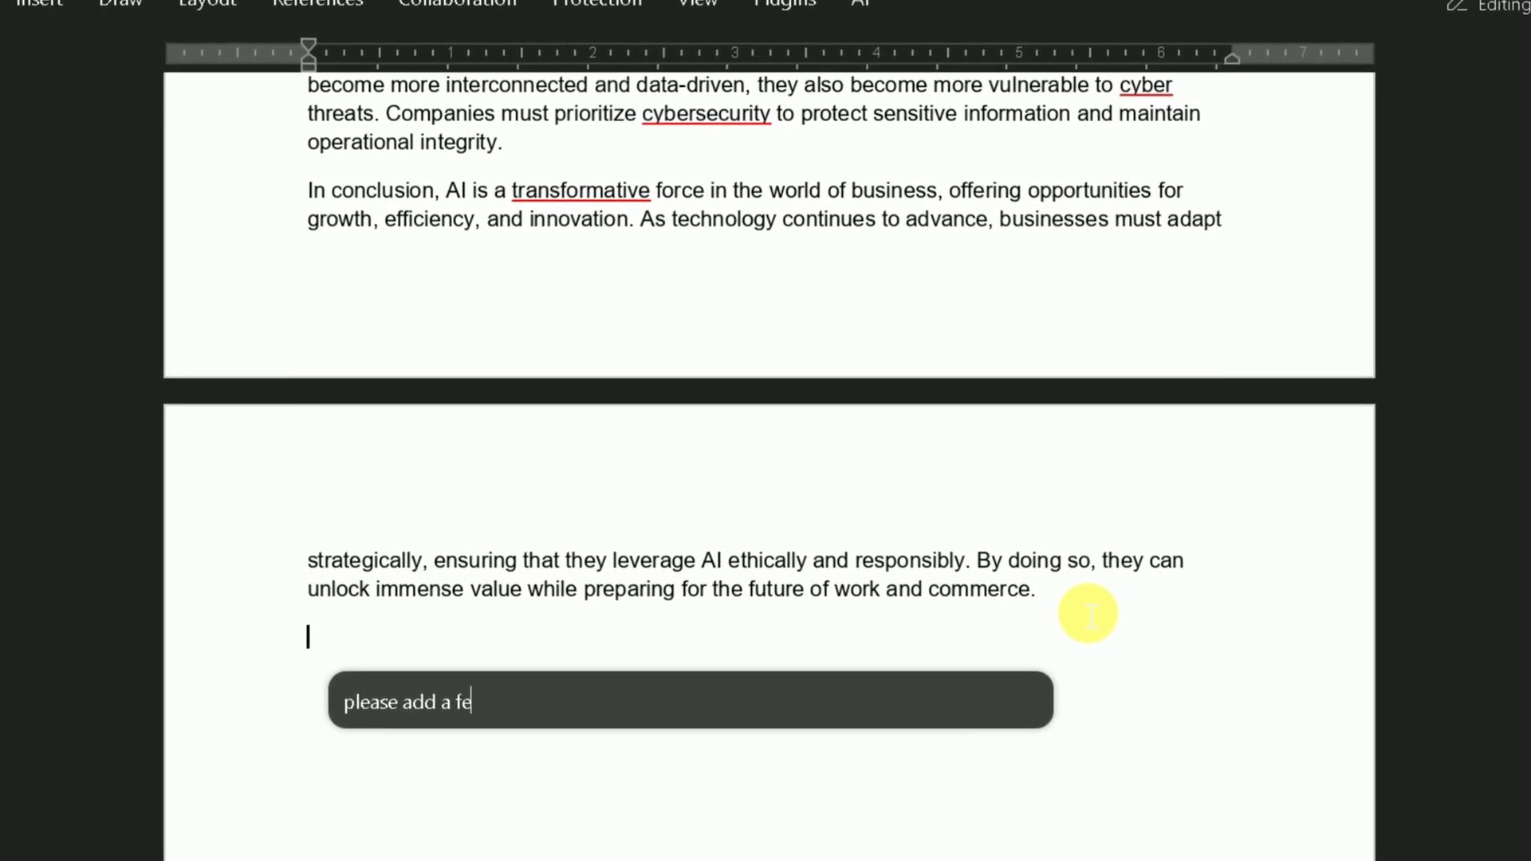
pyautogui.write(' lines wi')
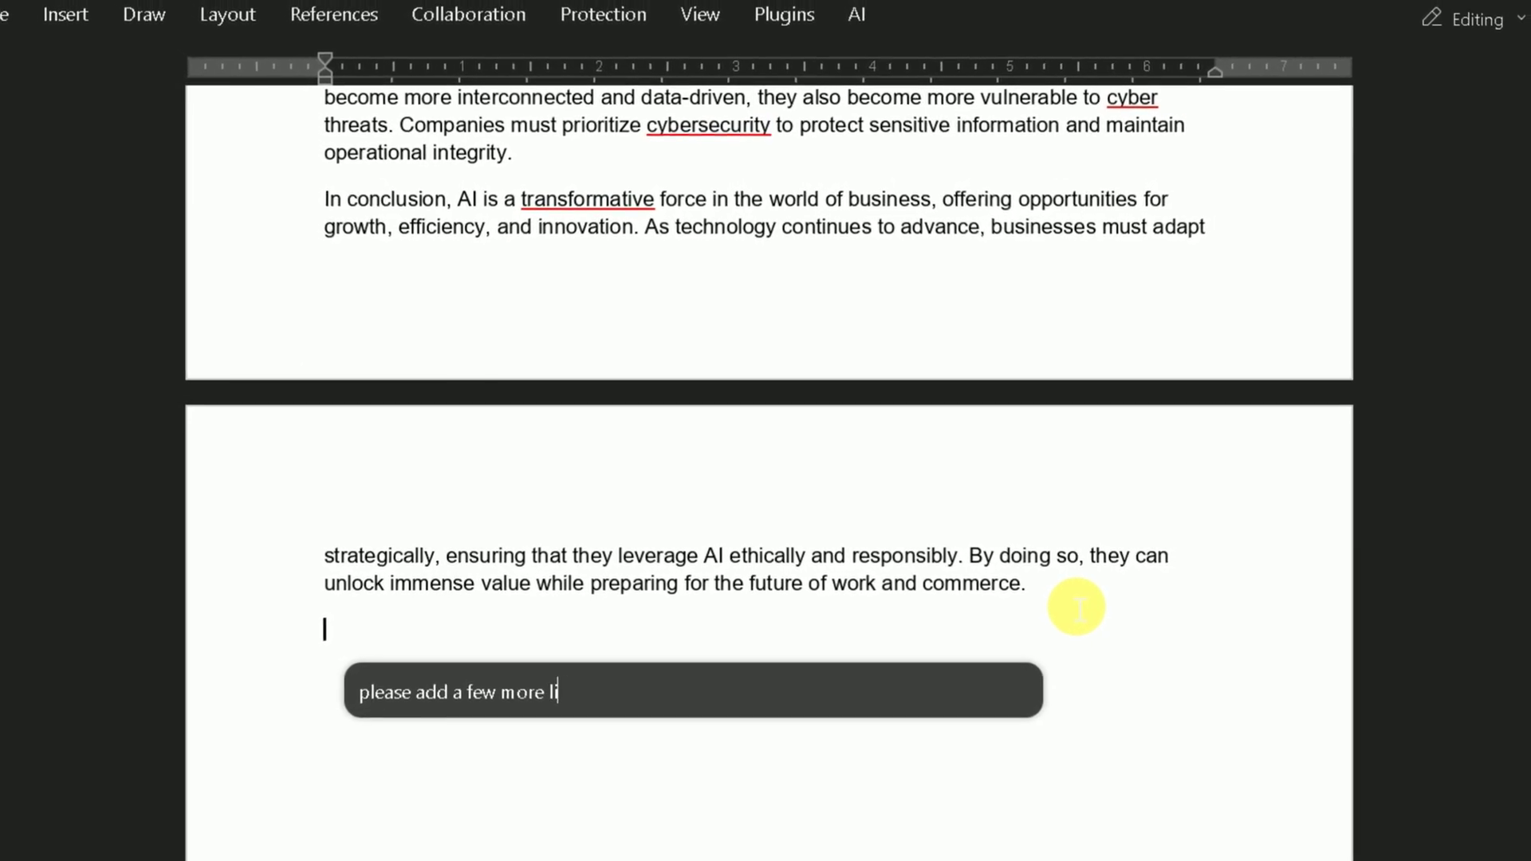
pyautogui.write('th thre')
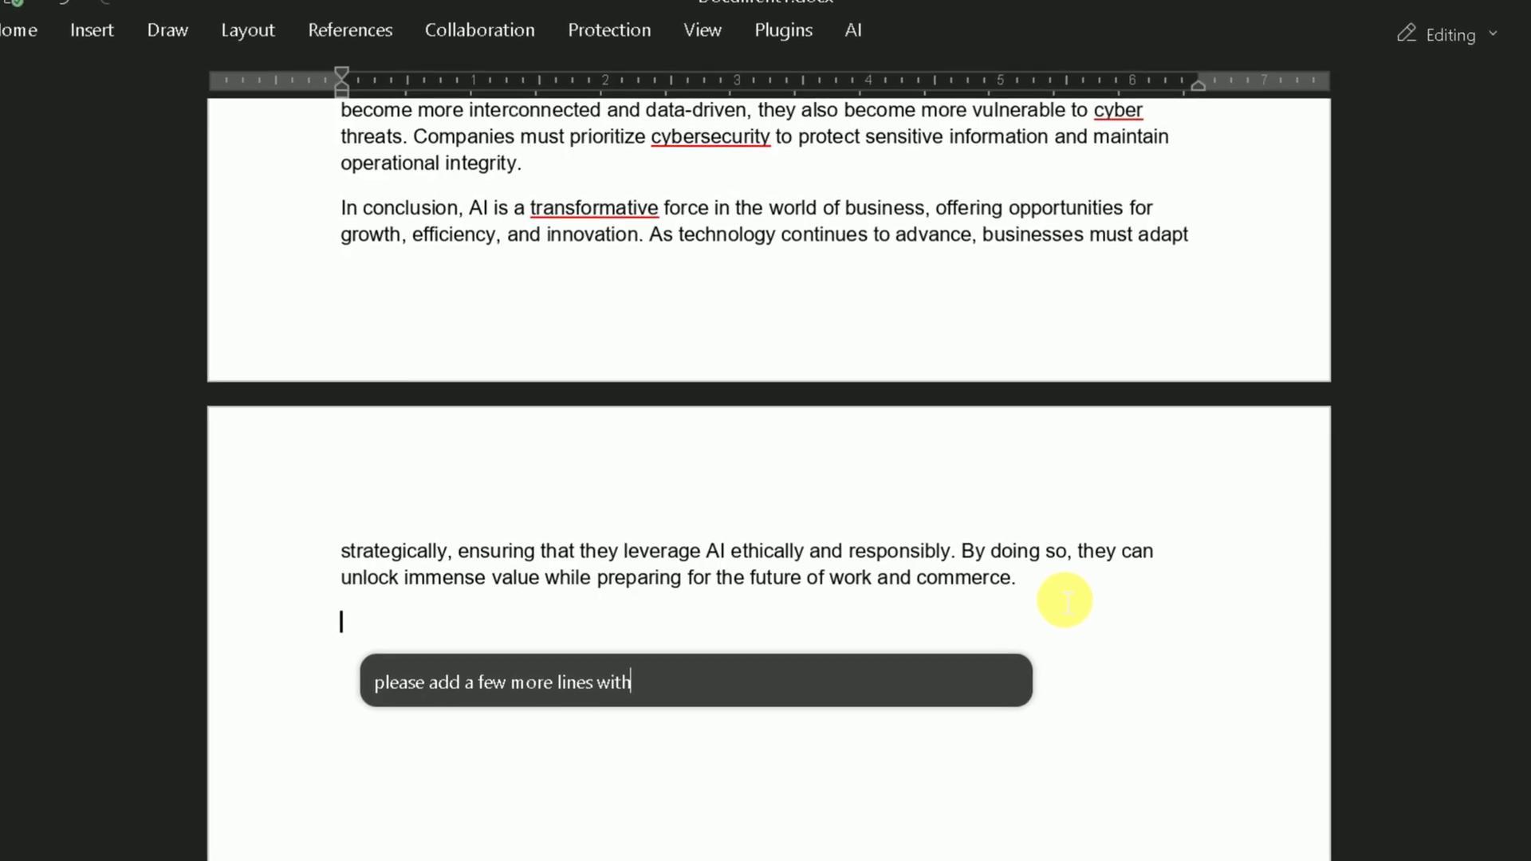
pyautogui.write('e differen')
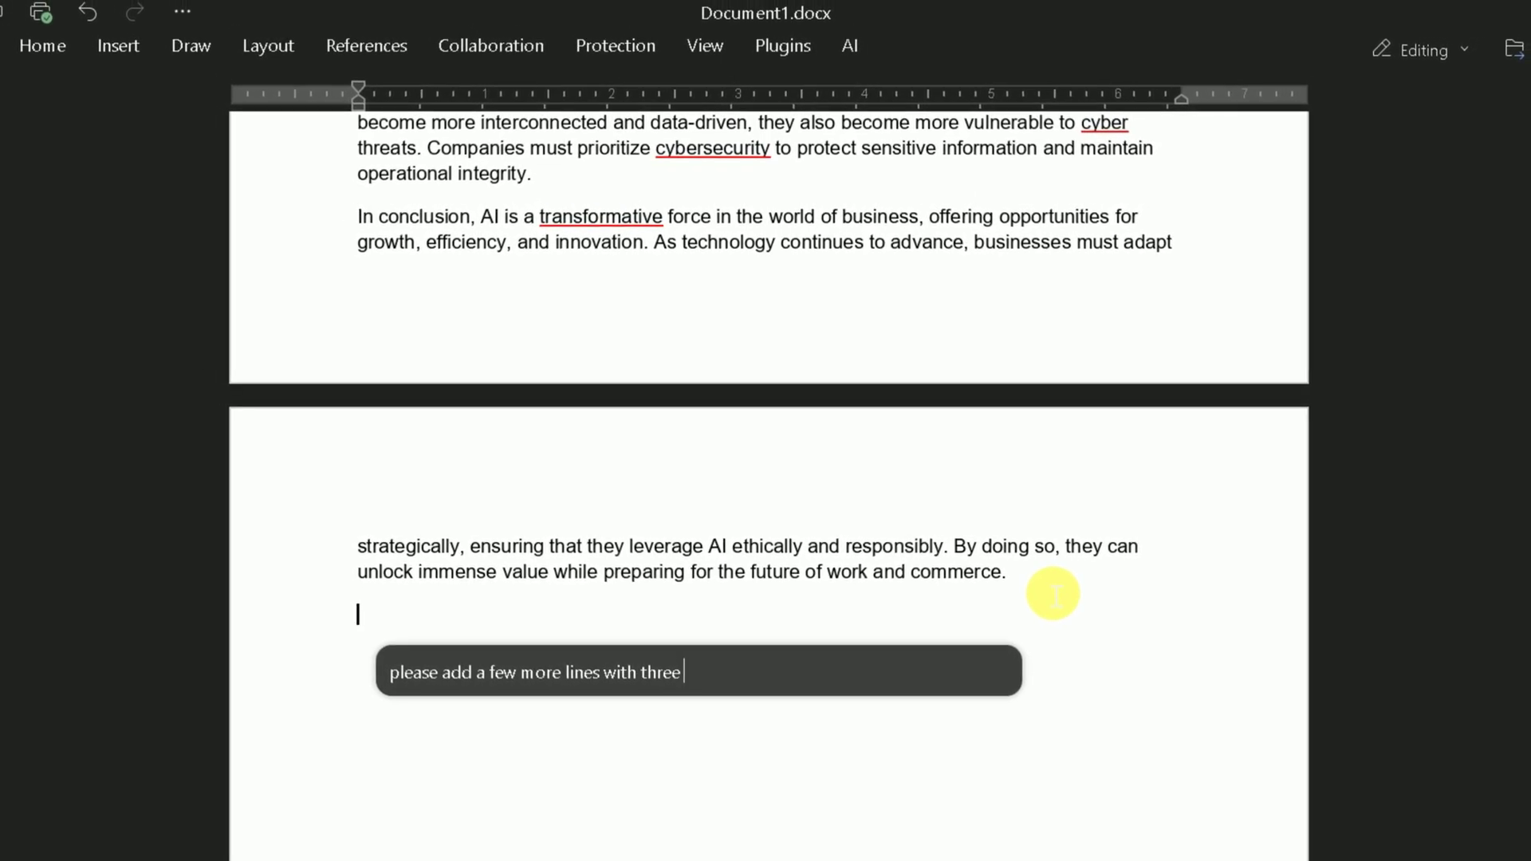
pyautogui.write('t headings')
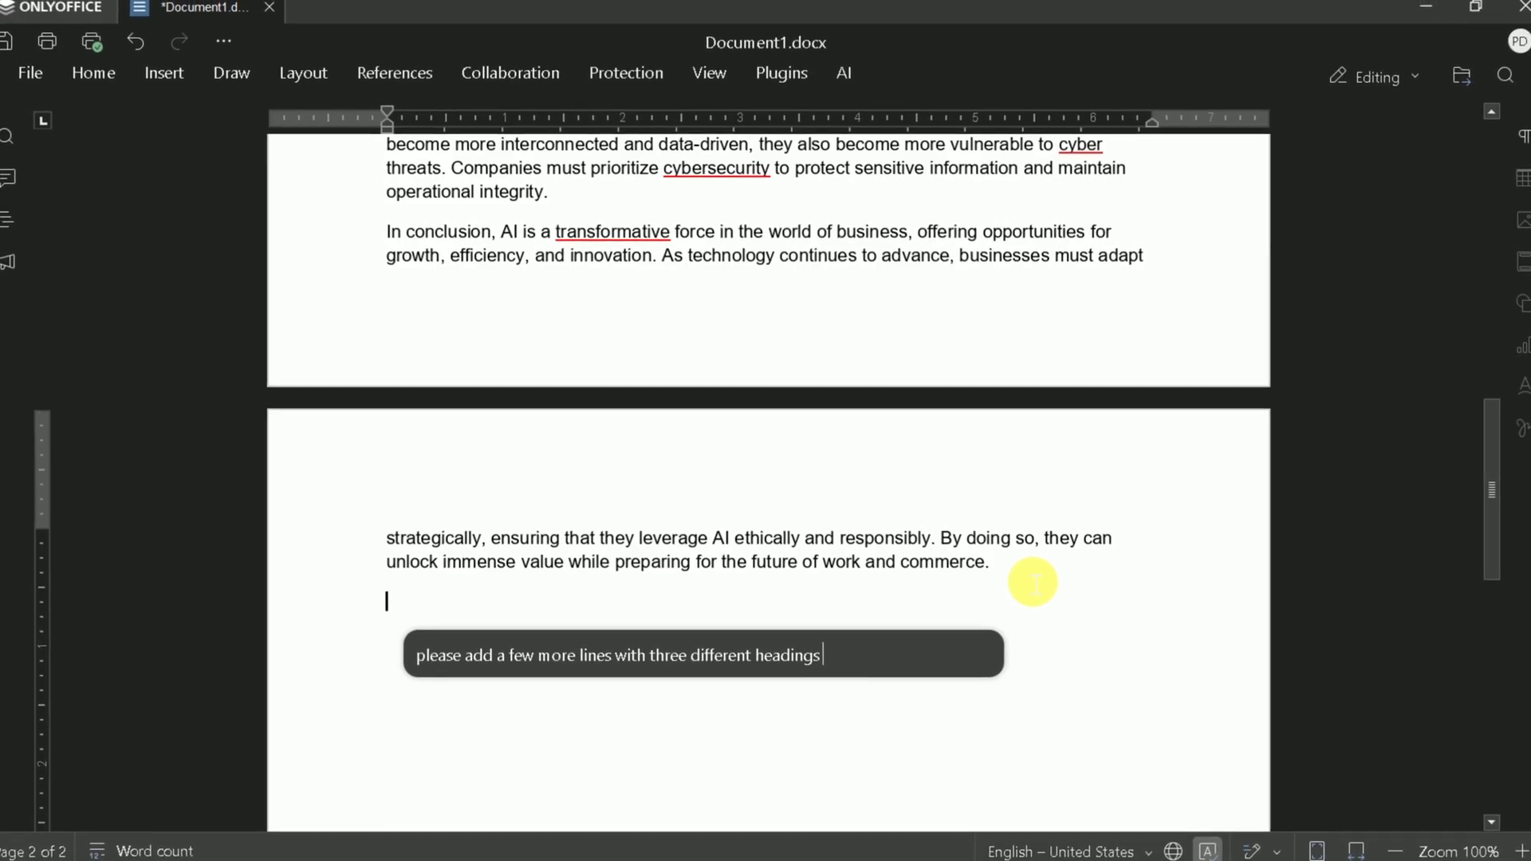
pyautogui.press('Return')
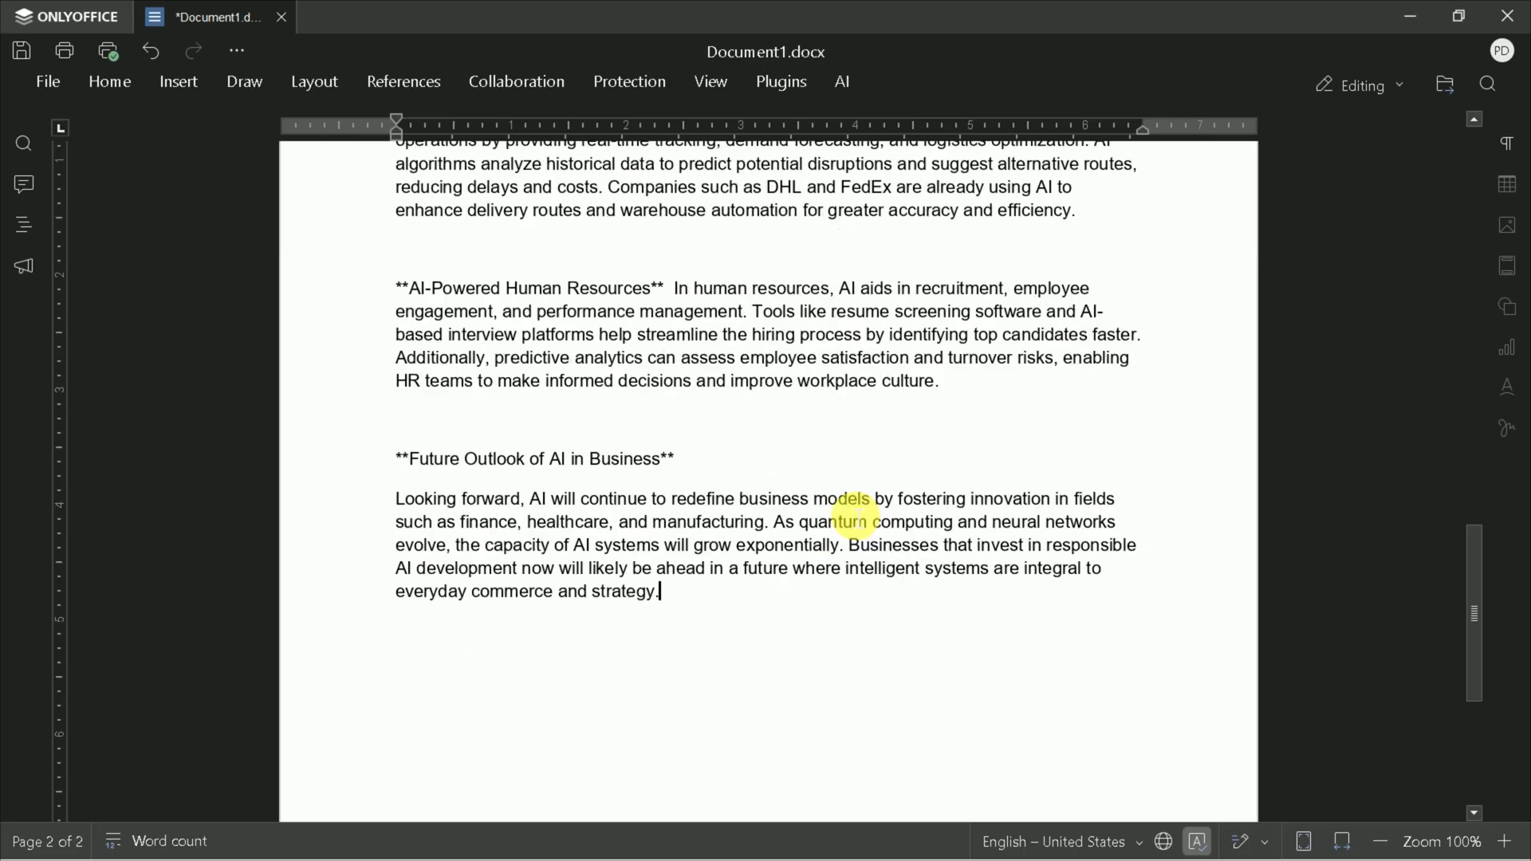
# Open the Chatbot from the AI plugin tab on the ribbon.
pyautogui.scroll(5, 888, 622)
pyautogui.scroll(-1, 898, 615)
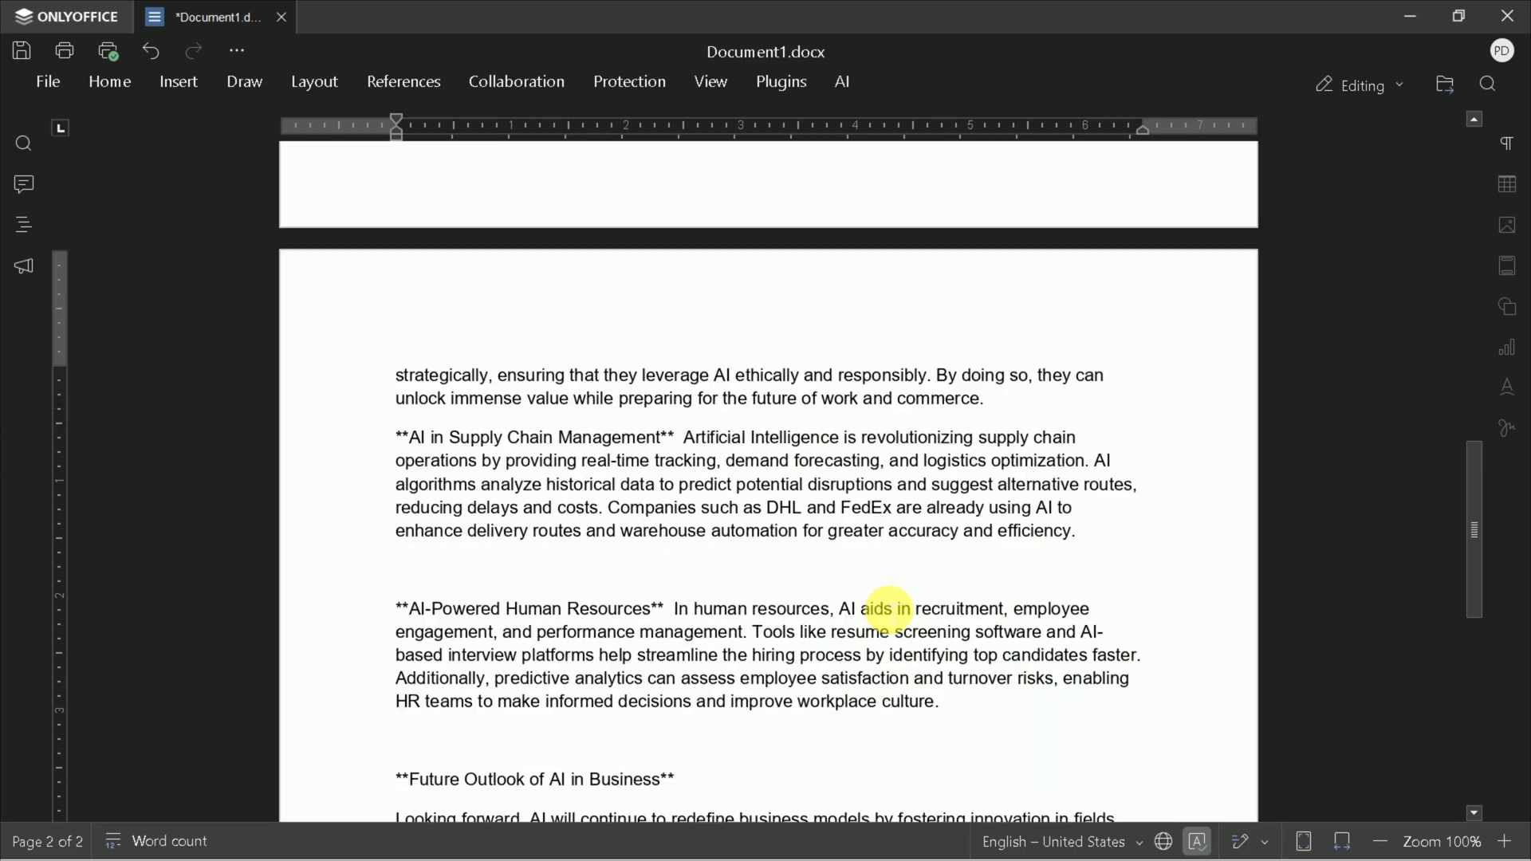
pyautogui.scroll(-6, 766, 619)
pyautogui.scroll(7, 734, 619)
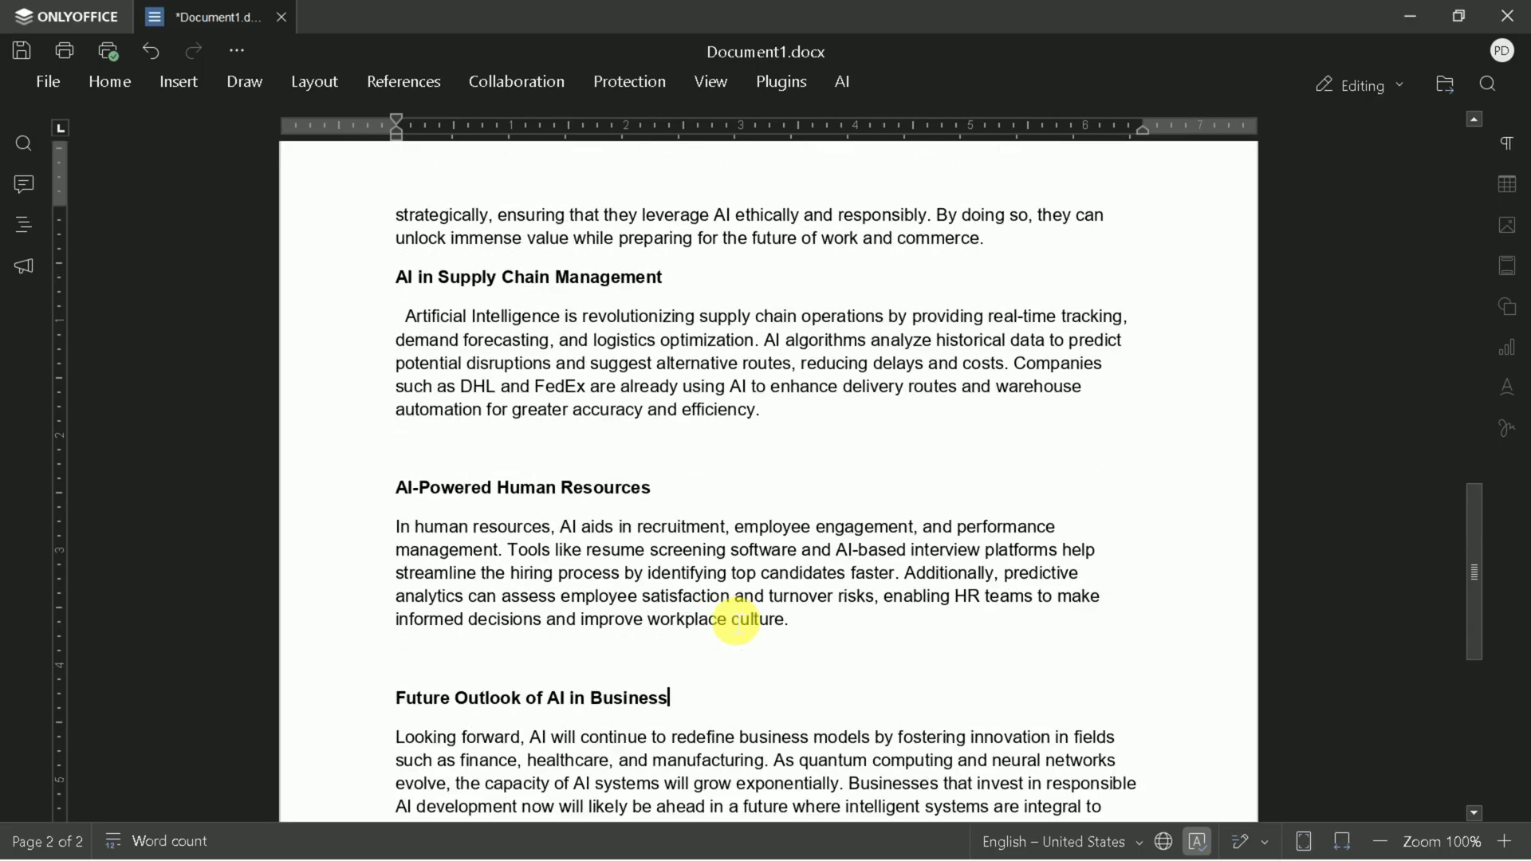
pyautogui.scroll(-8, 735, 611)
pyautogui.click(843, 82)
pyautogui.click(230, 183)
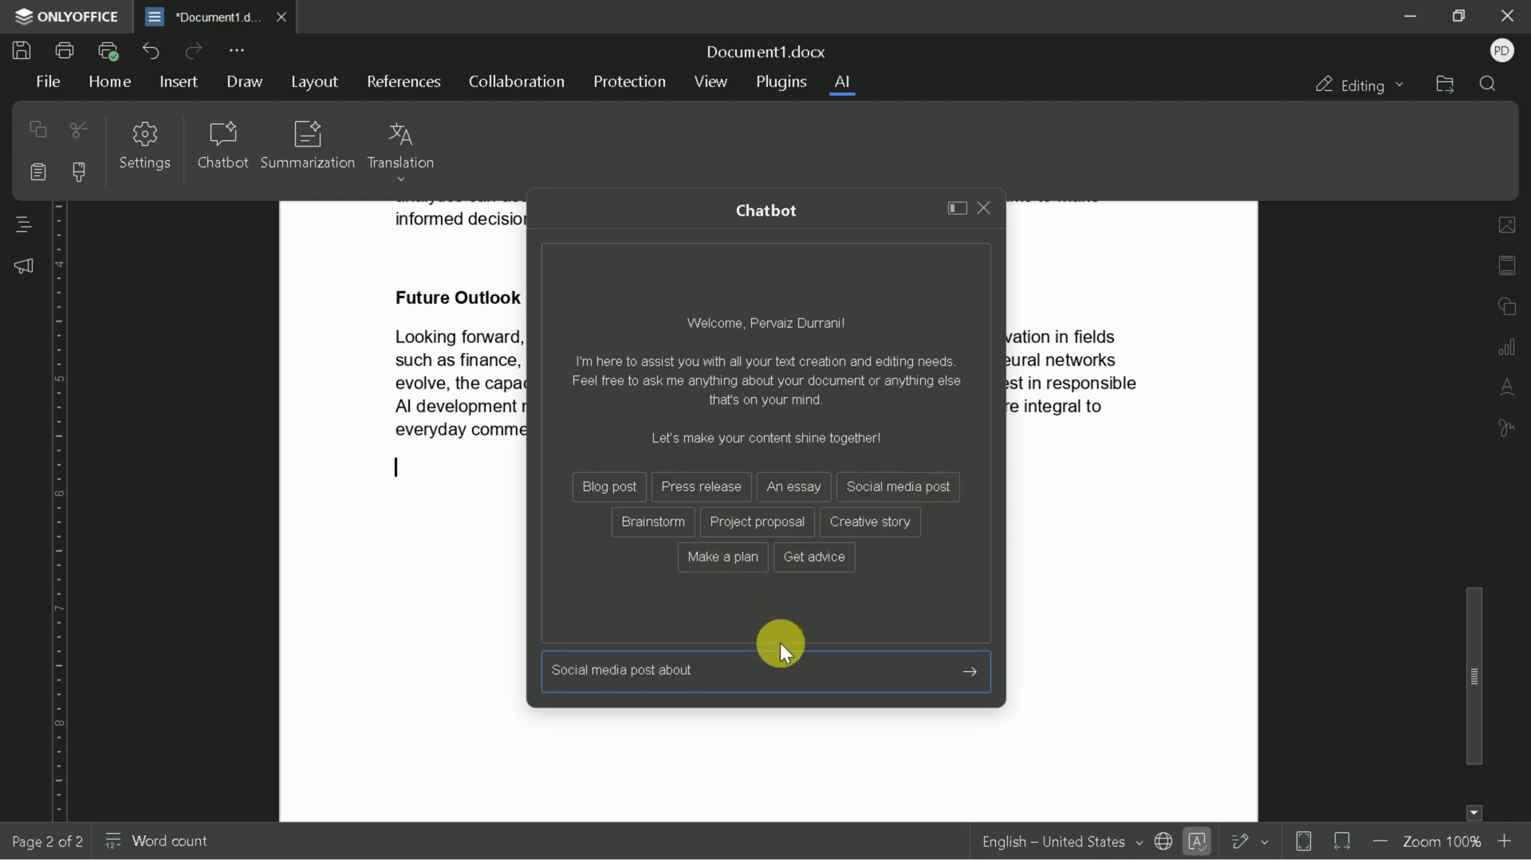
# Send the chatbot a request for a social media post about the current debate around recent Indian political events.
pyautogui.write('current debate in a')
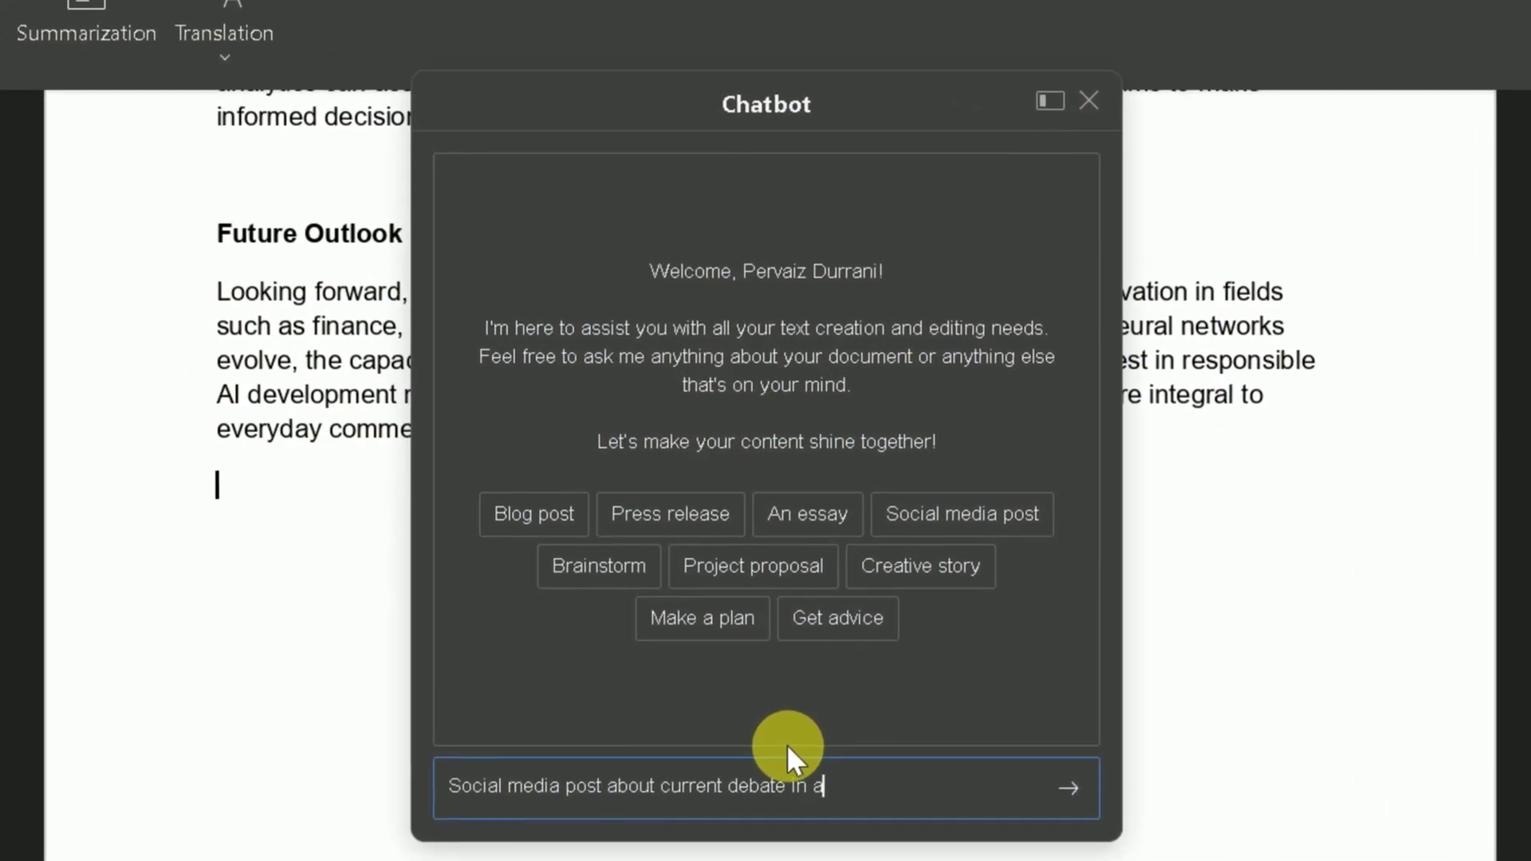
pyautogui.press('BackSpace')
pyautogui.write('Indian Around re')
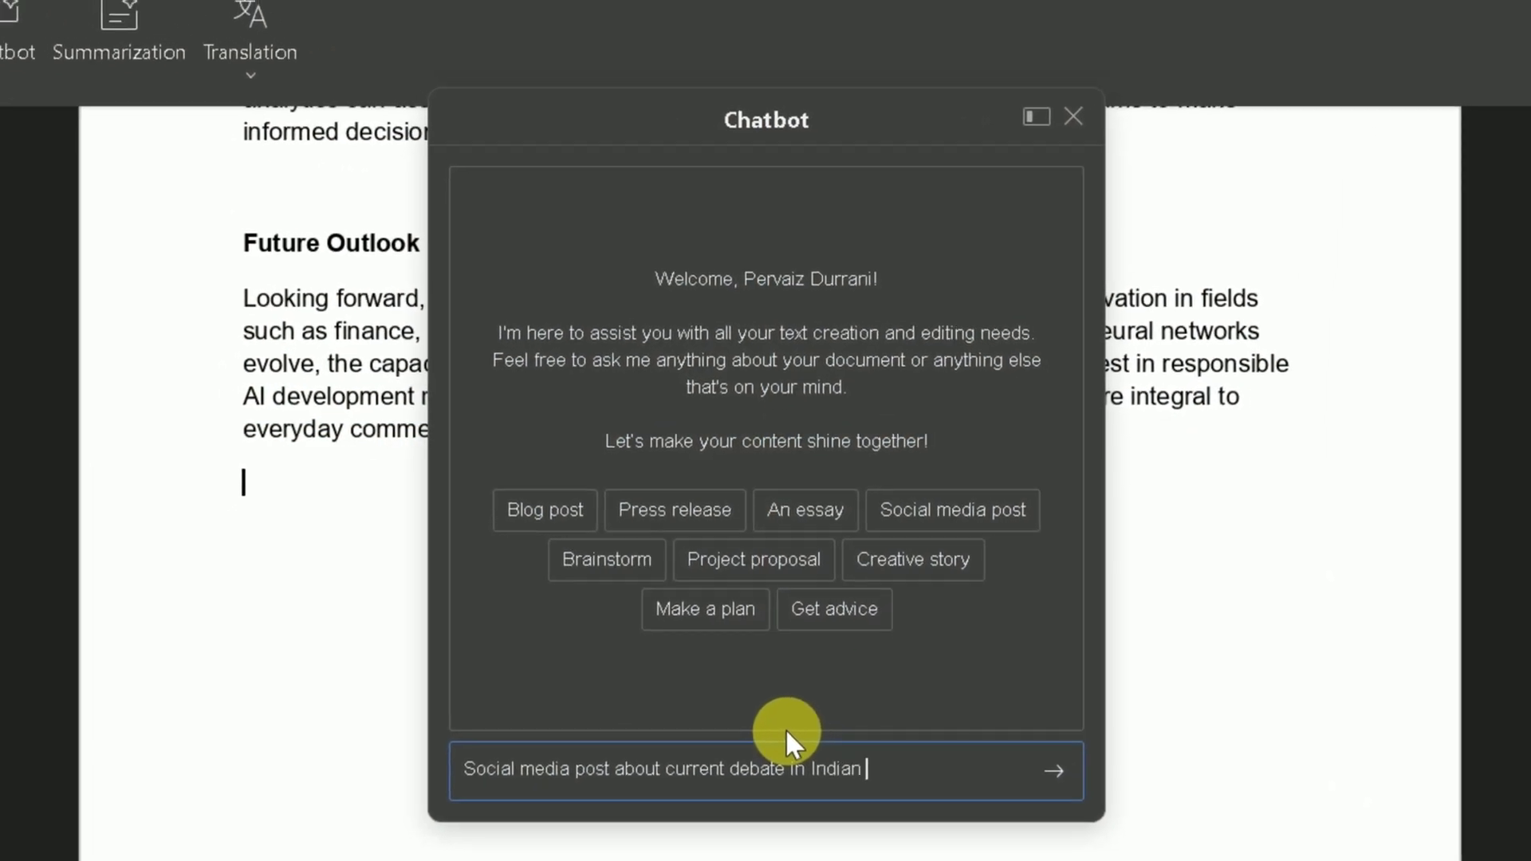
pyautogui.write('cent polititcal')
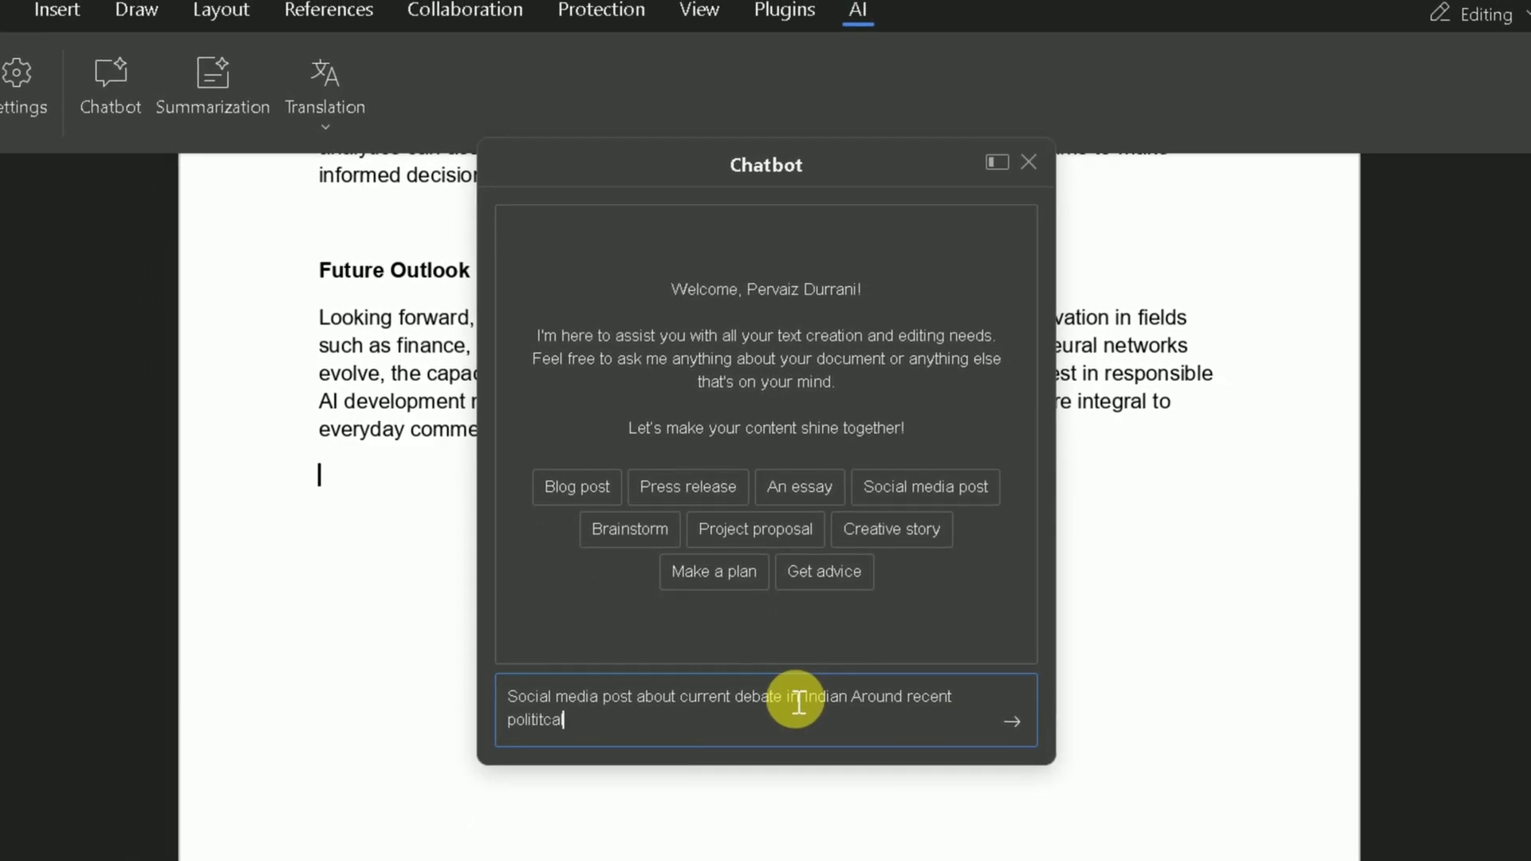
pyautogui.press('BackSpace')
pyautogui.press('BackSpace')
pyautogui.press('BackSpace')
pyautogui.press('BackSpace')
pyautogui.write('cal')
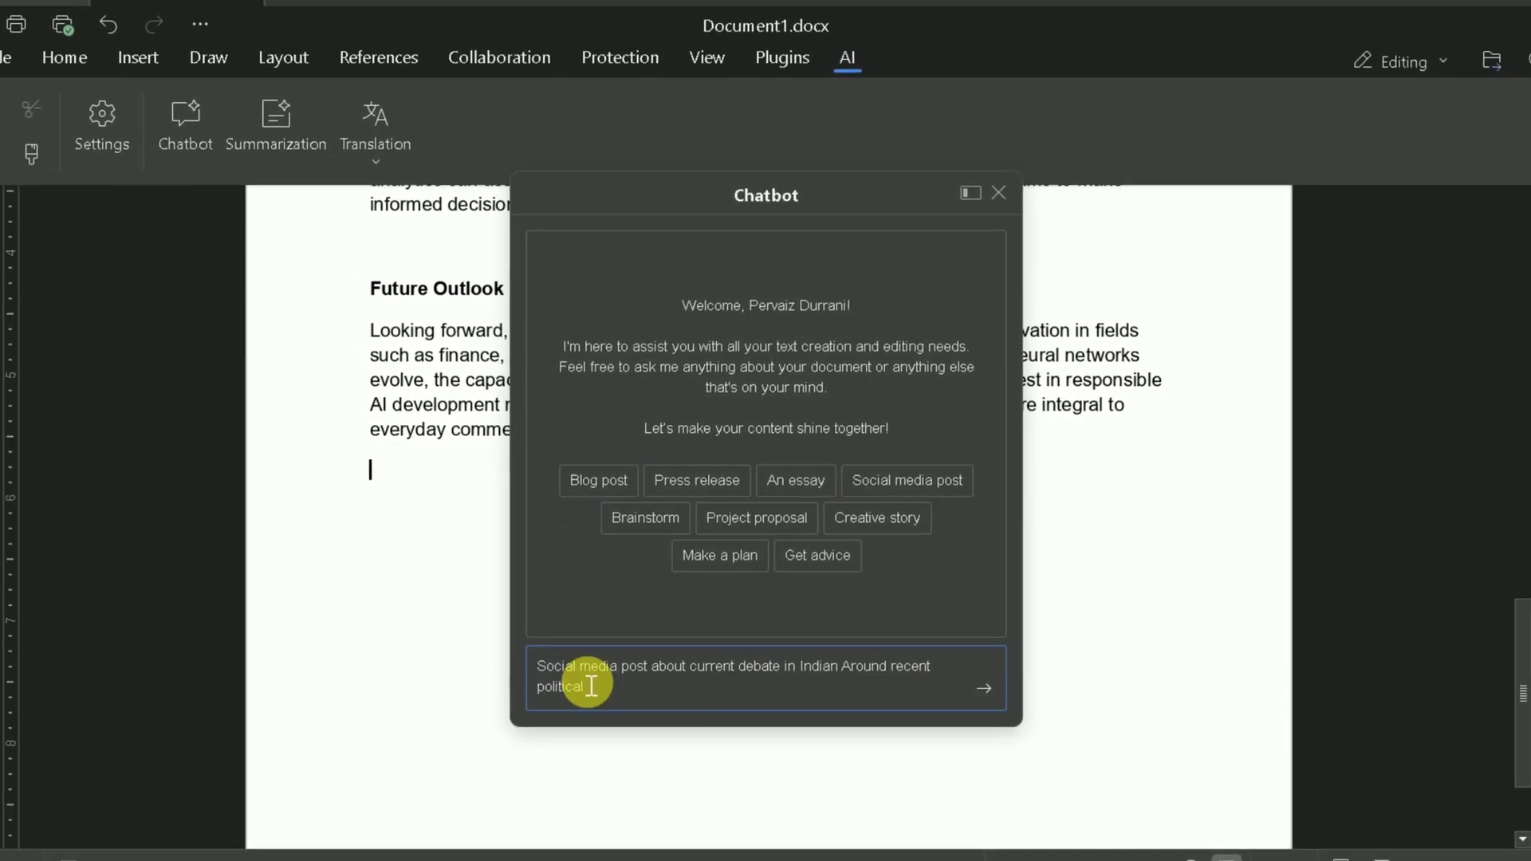
pyautogui.click(984, 688)
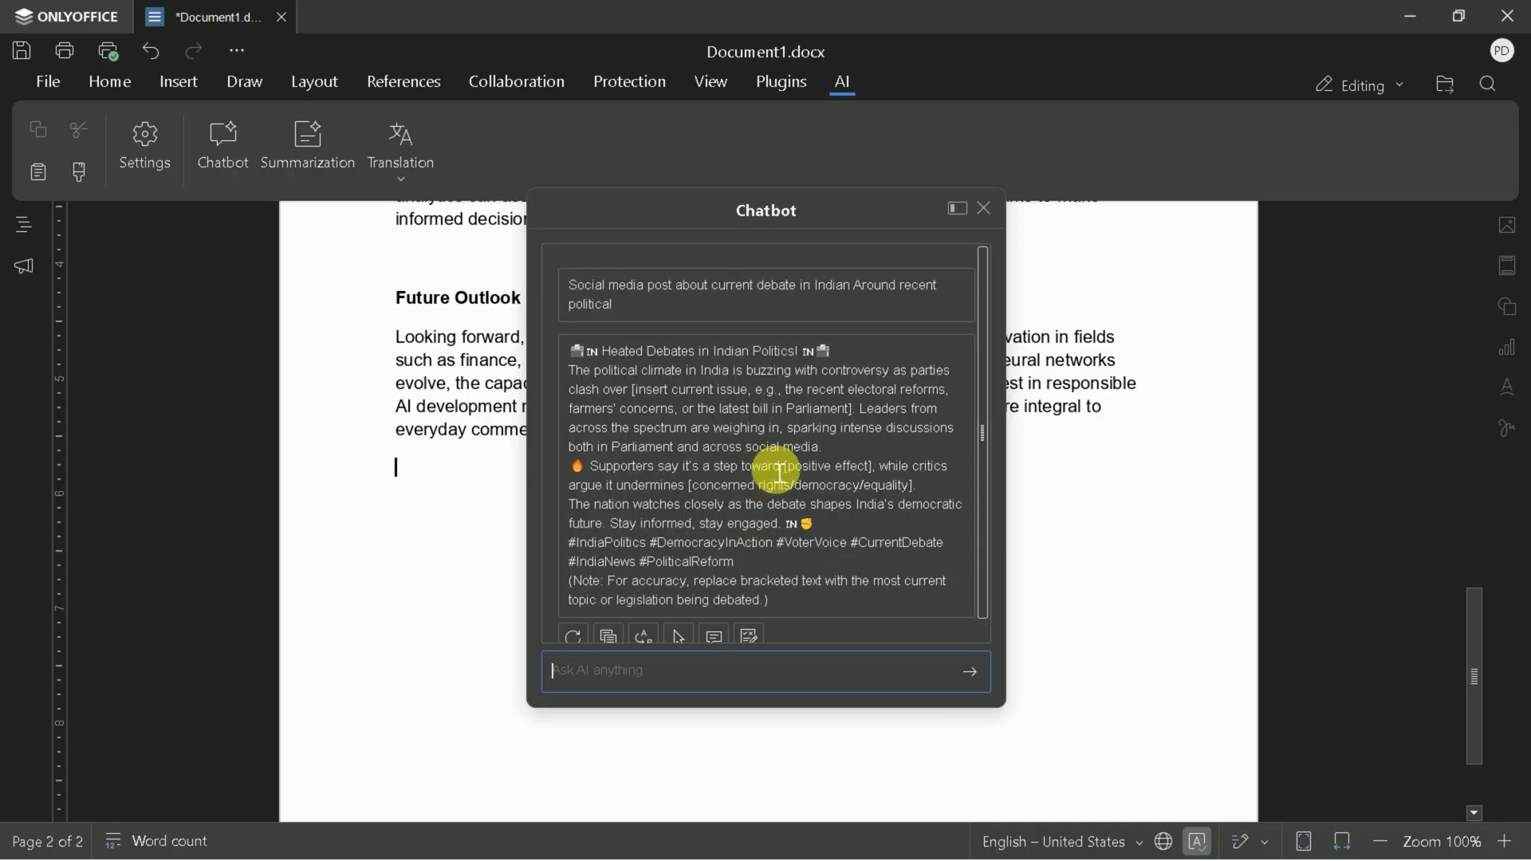
pyautogui.scroll(1, 826, 530)
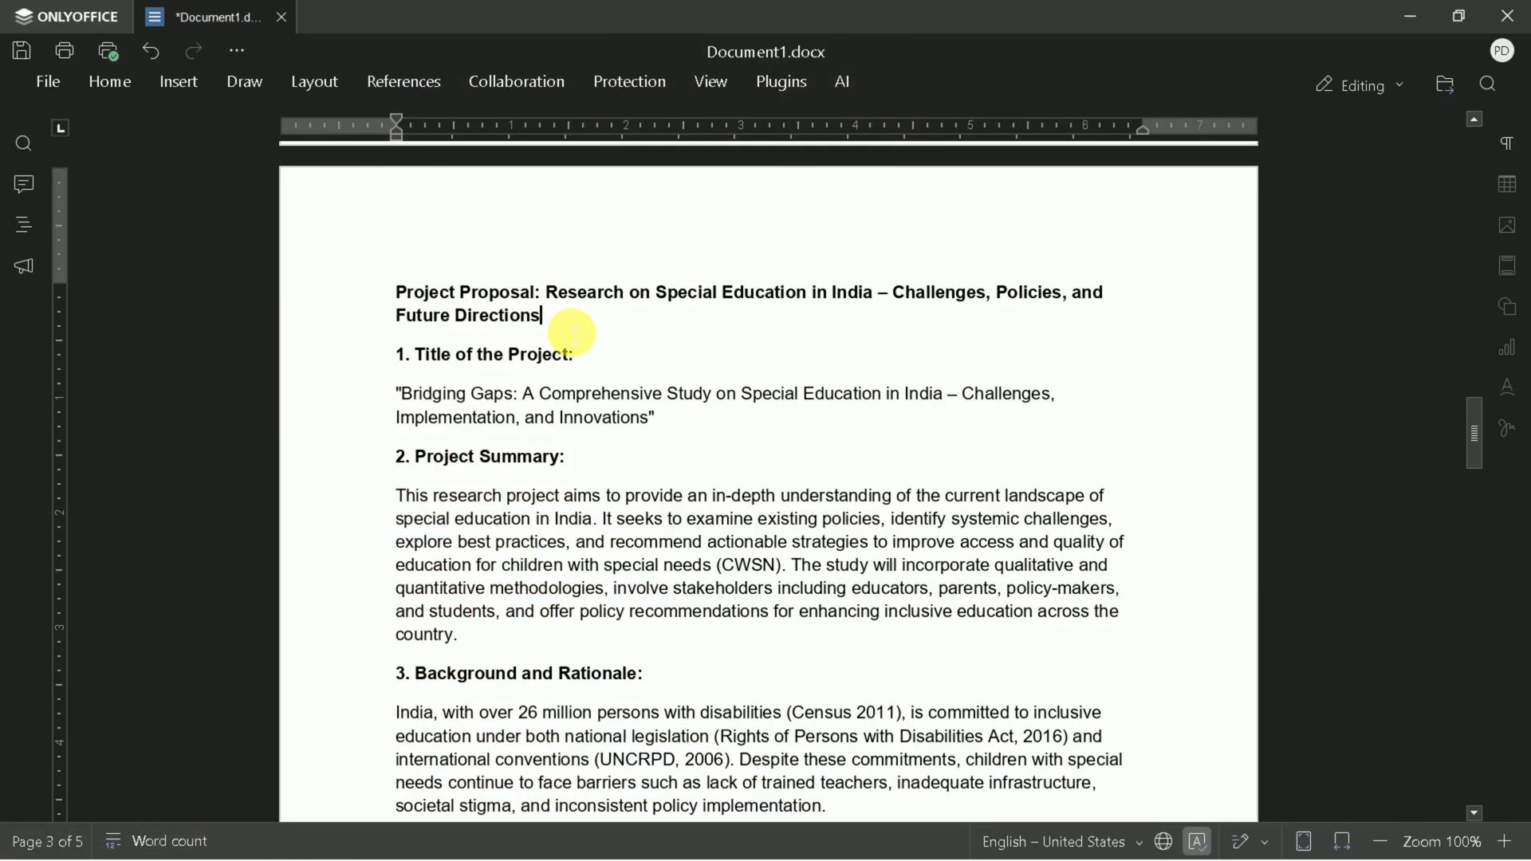
# Review the proposal's title, quoted project title and Project Summary heading by selecting each.
pyautogui.moveTo(574, 328); pyautogui.dragTo(413, 300)
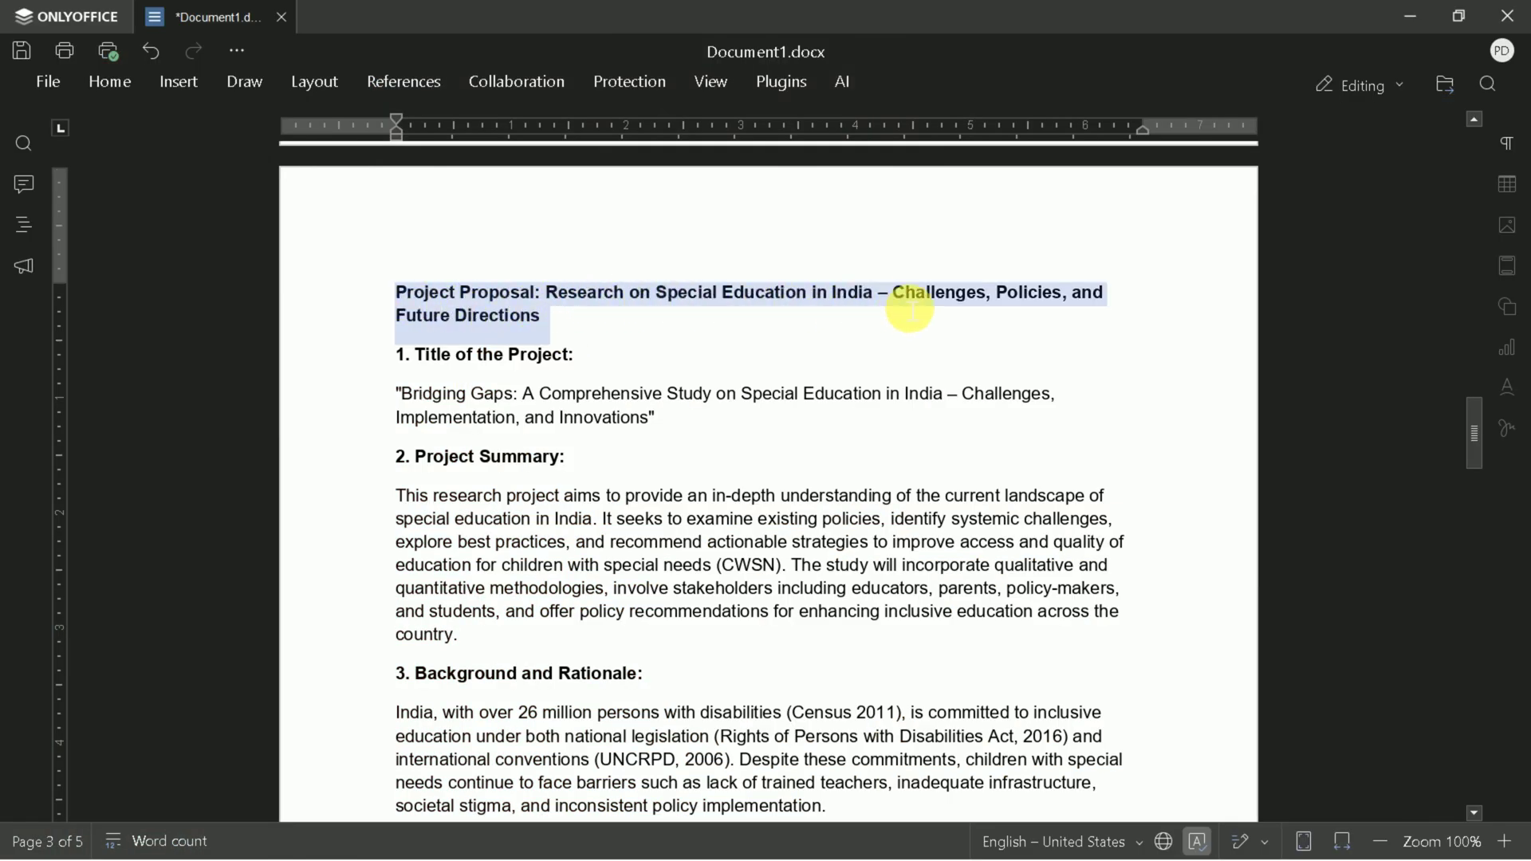
pyautogui.click(558, 330)
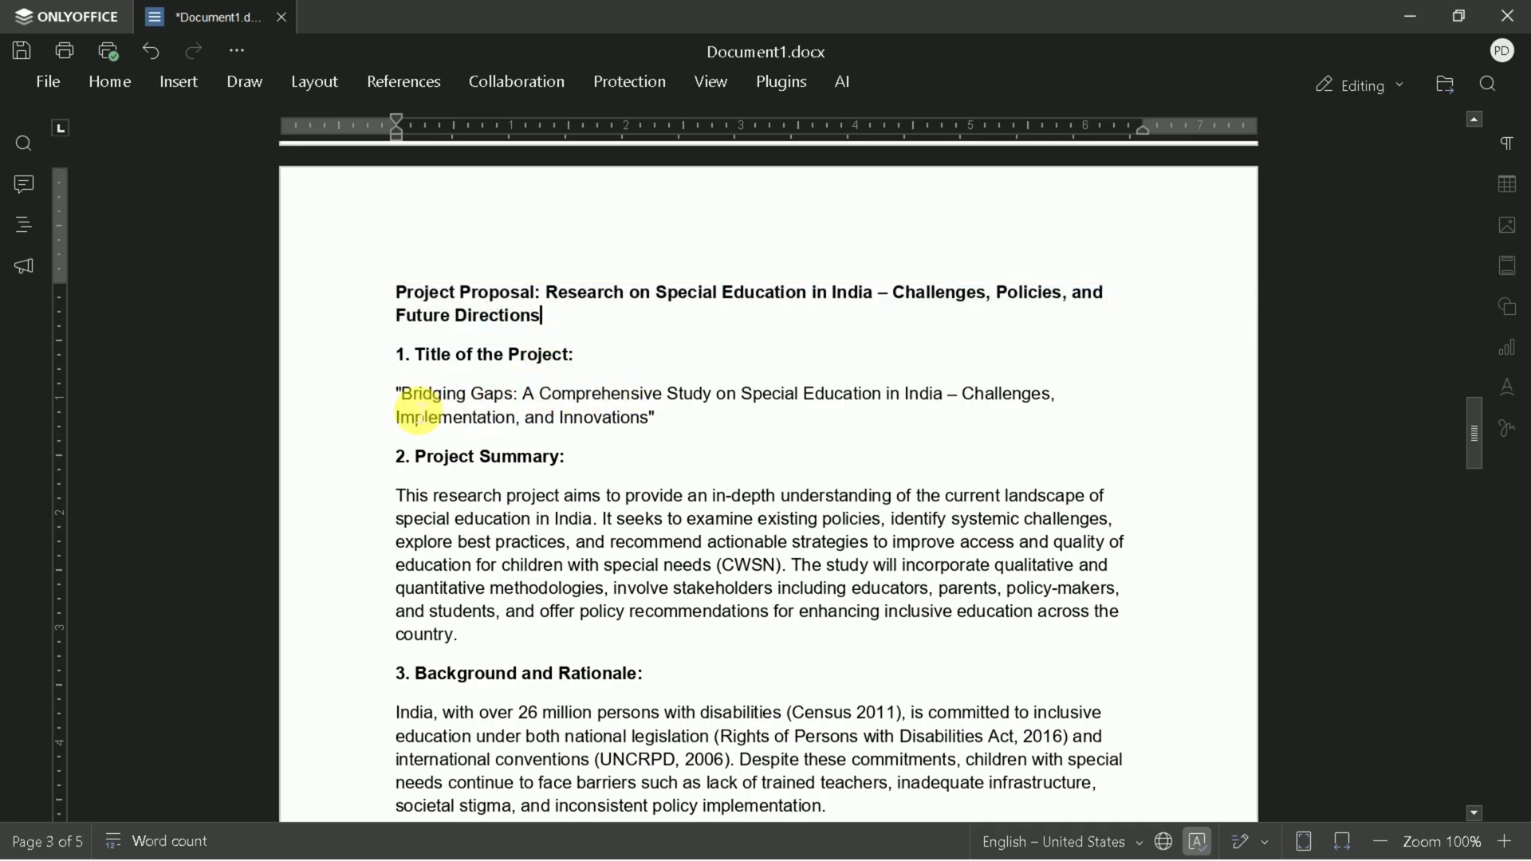
pyautogui.moveTo(404, 404); pyautogui.dragTo(670, 421)
pyautogui.moveTo(586, 474); pyautogui.dragTo(434, 466)
pyautogui.click(439, 494)
# Delete the empty line above the '5. Scope of the Study' heading.
pyautogui.scroll(-3, 568, 558)
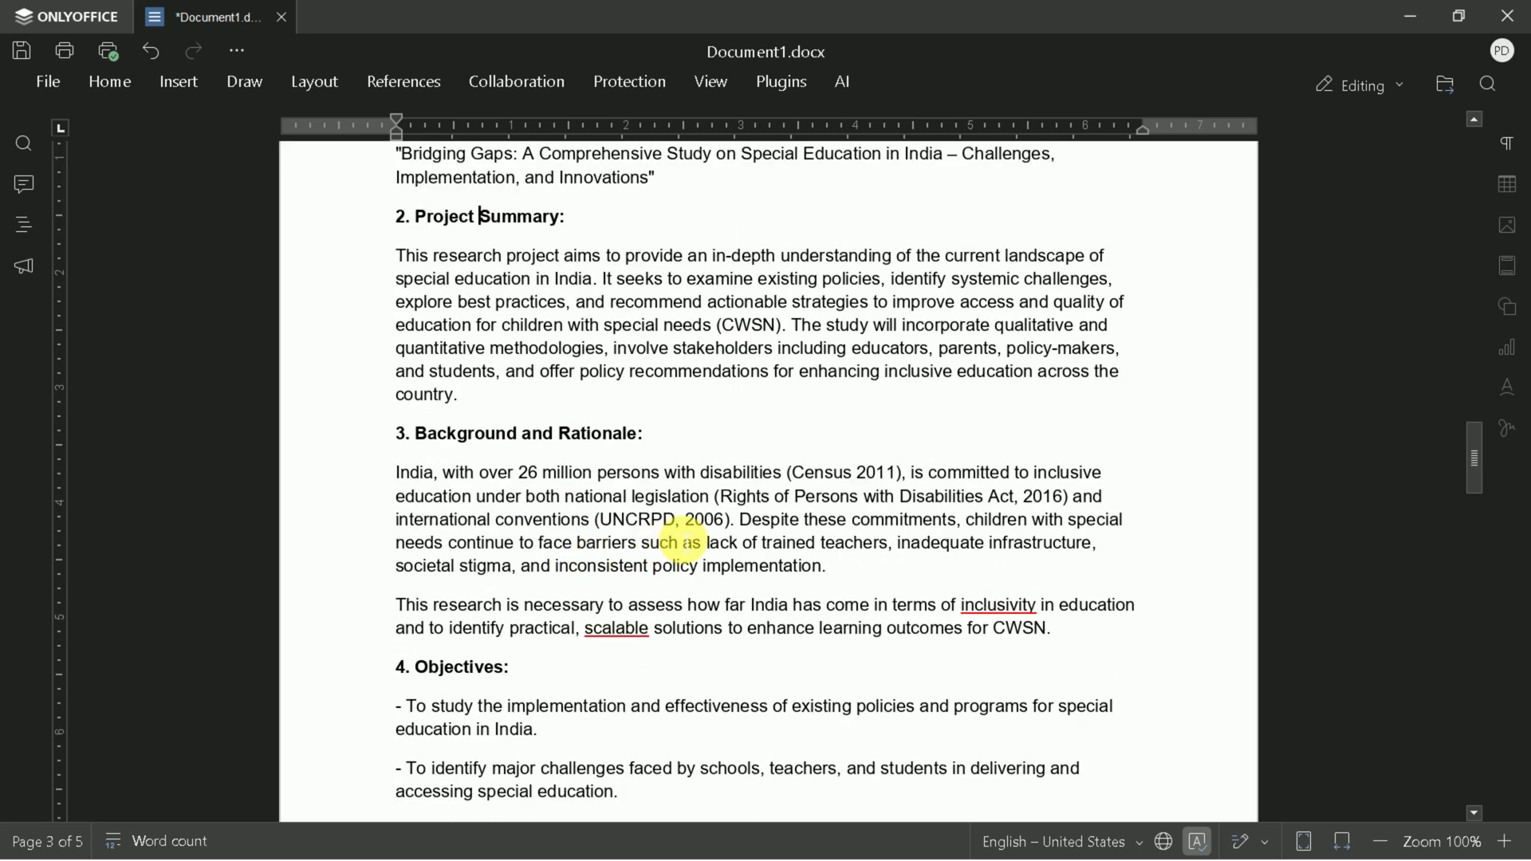
pyautogui.scroll(-2, 654, 527)
pyautogui.scroll(-5, 633, 530)
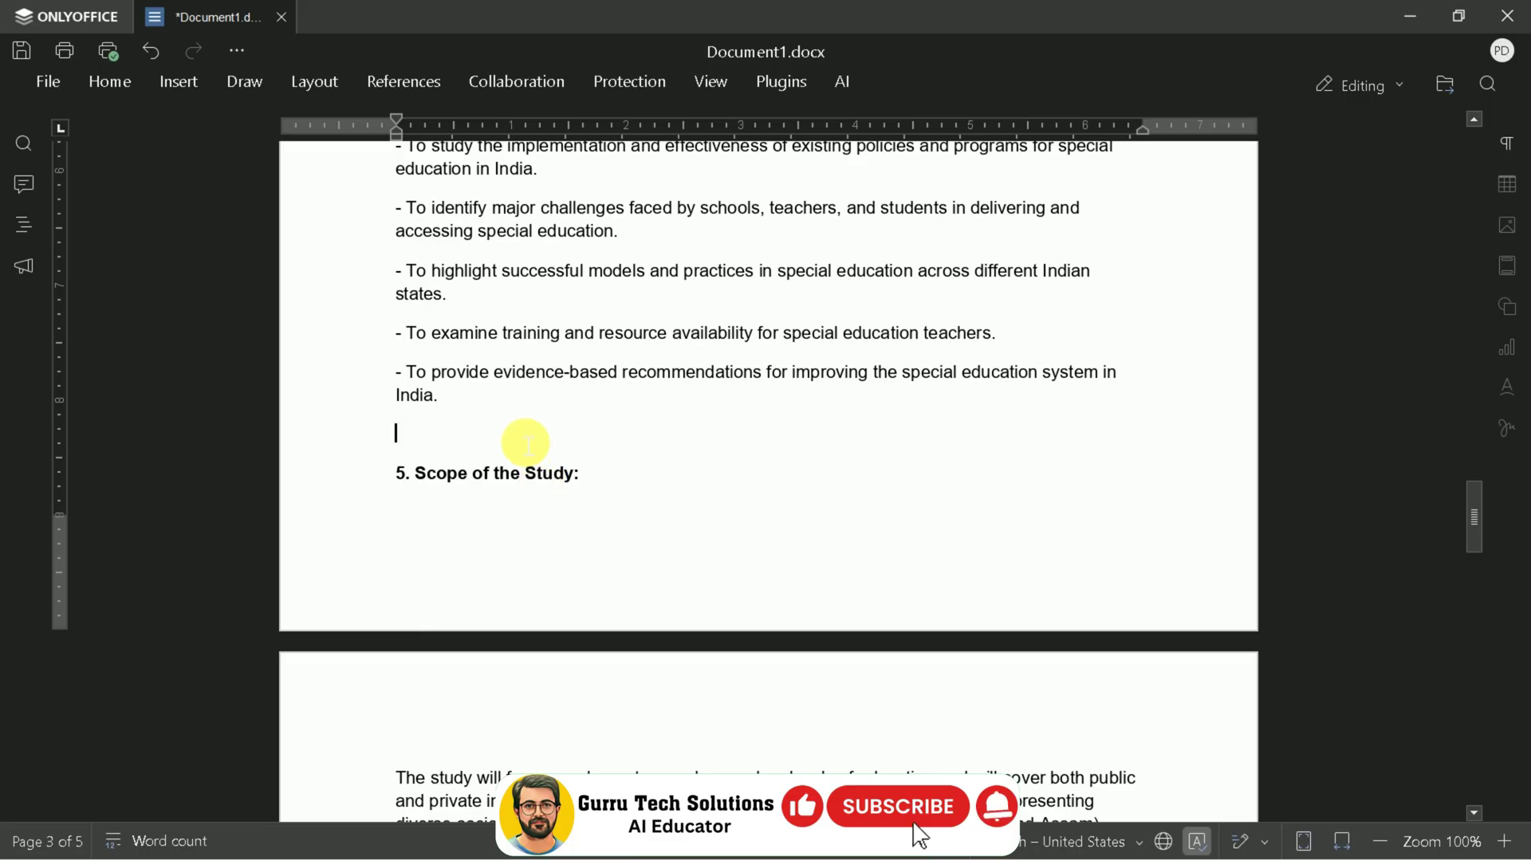
pyautogui.press('Delete')
pyautogui.click(524, 434)
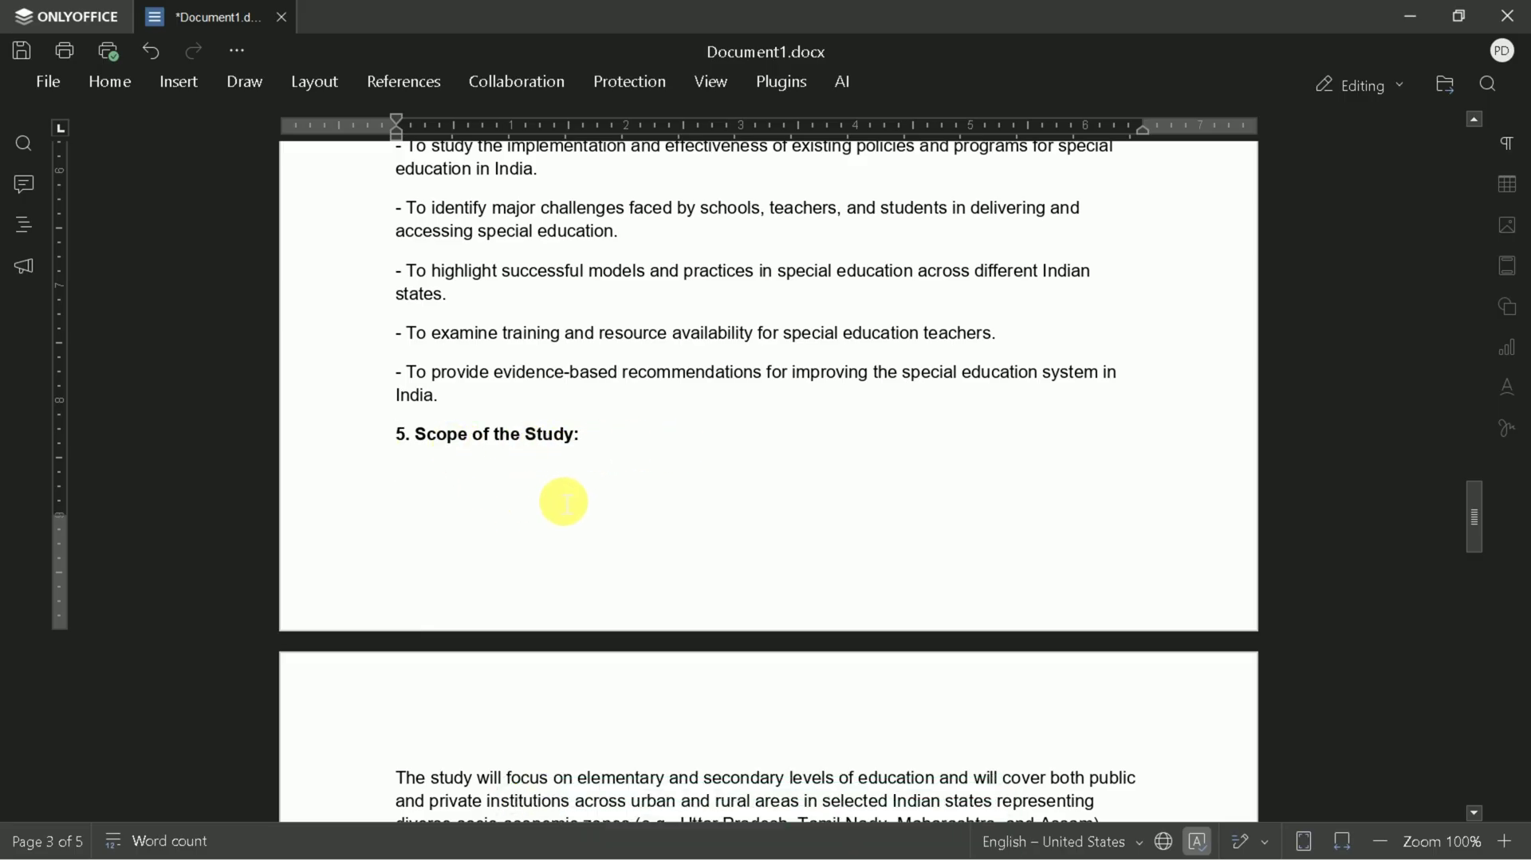
# Scroll through the rest of the proposal and back up.
pyautogui.scroll(-9, 564, 502)
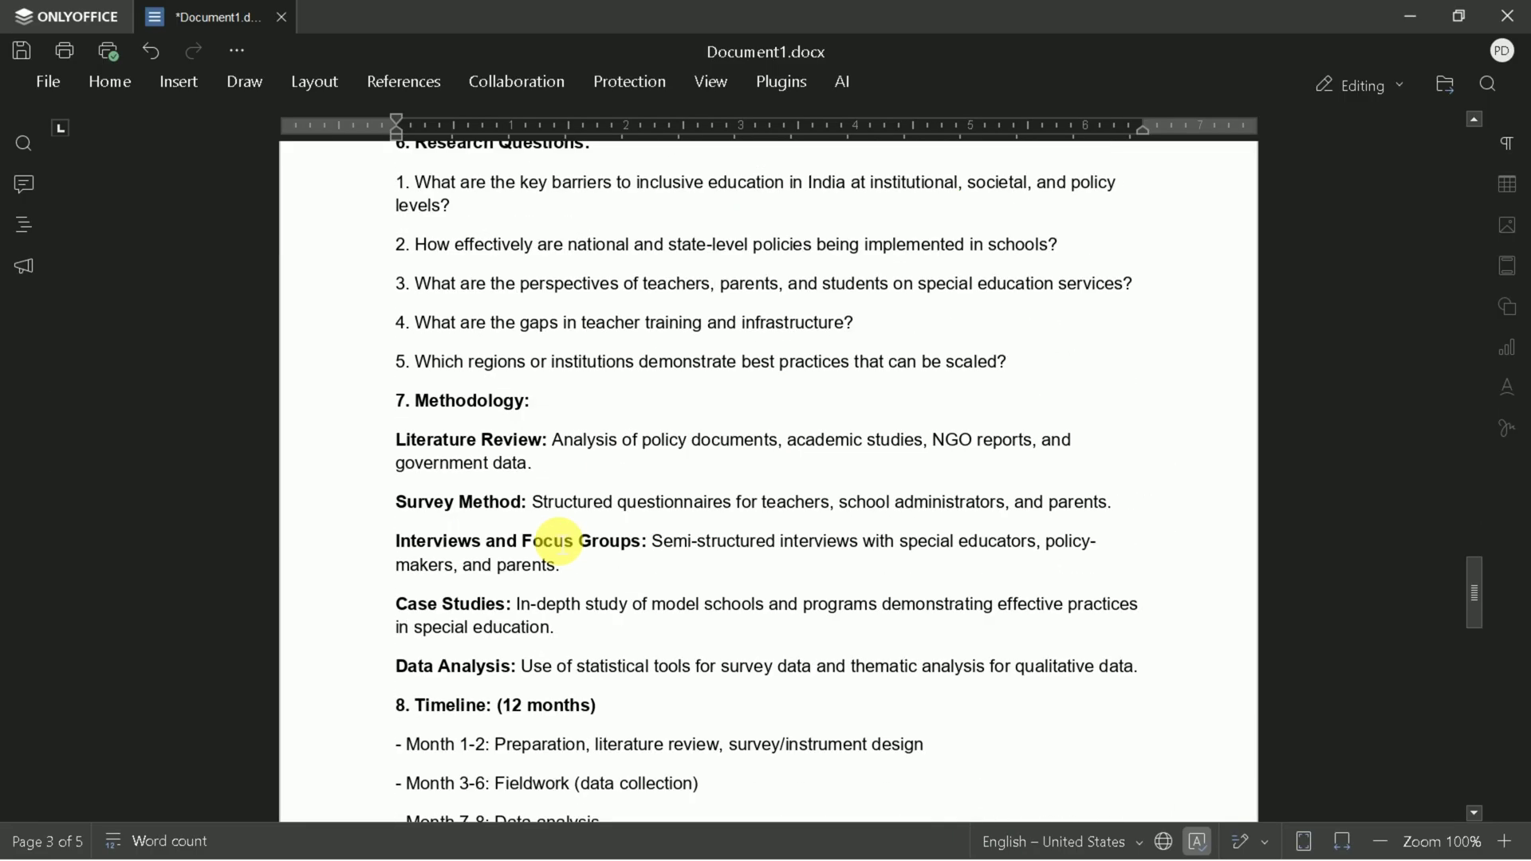
pyautogui.scroll(-3, 561, 542)
pyautogui.scroll(-6, 495, 444)
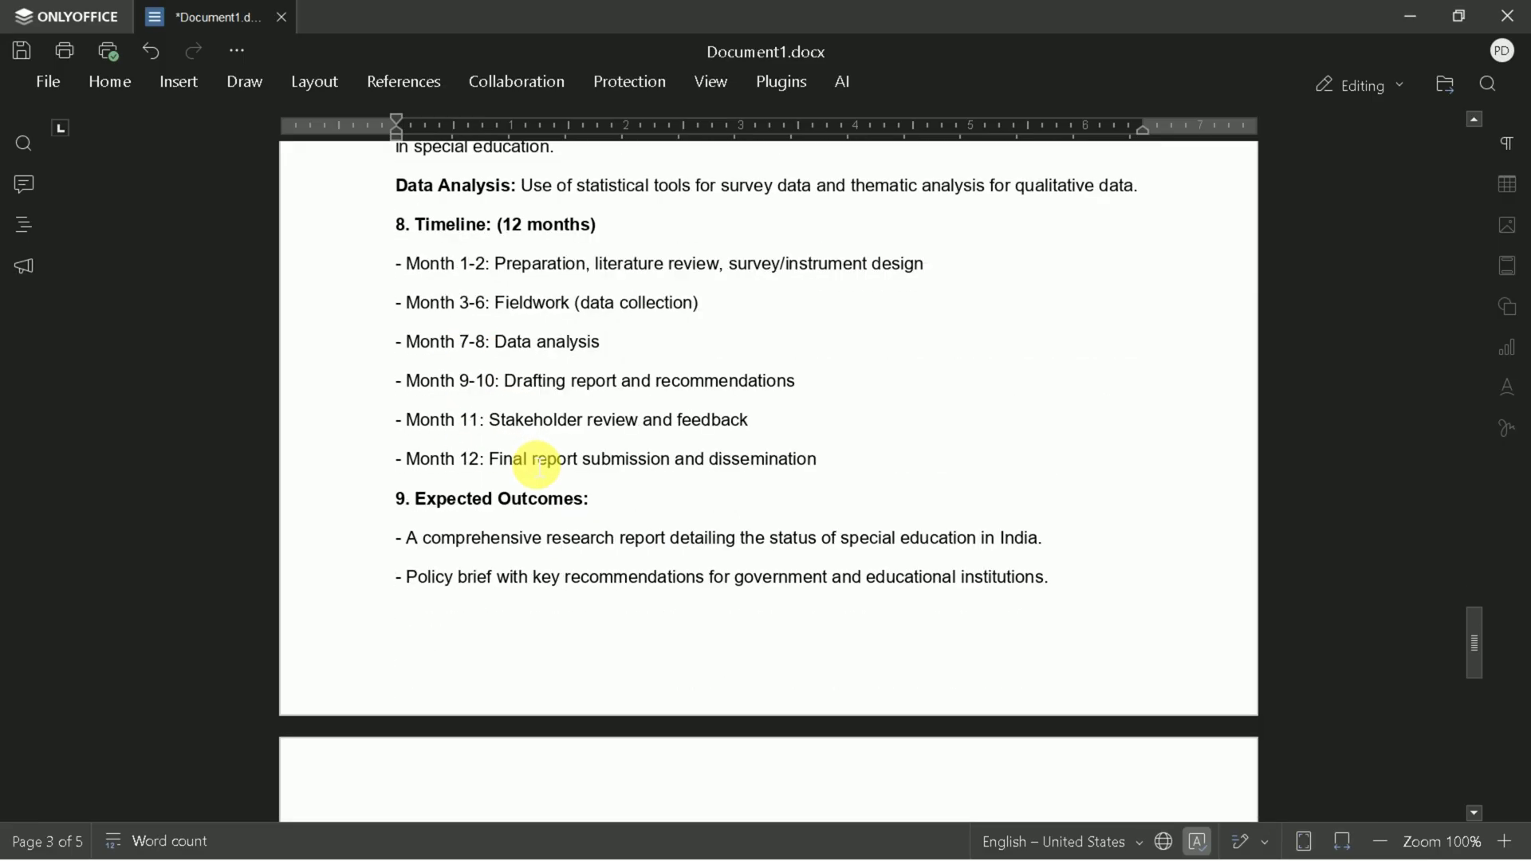
pyautogui.scroll(-6, 467, 530)
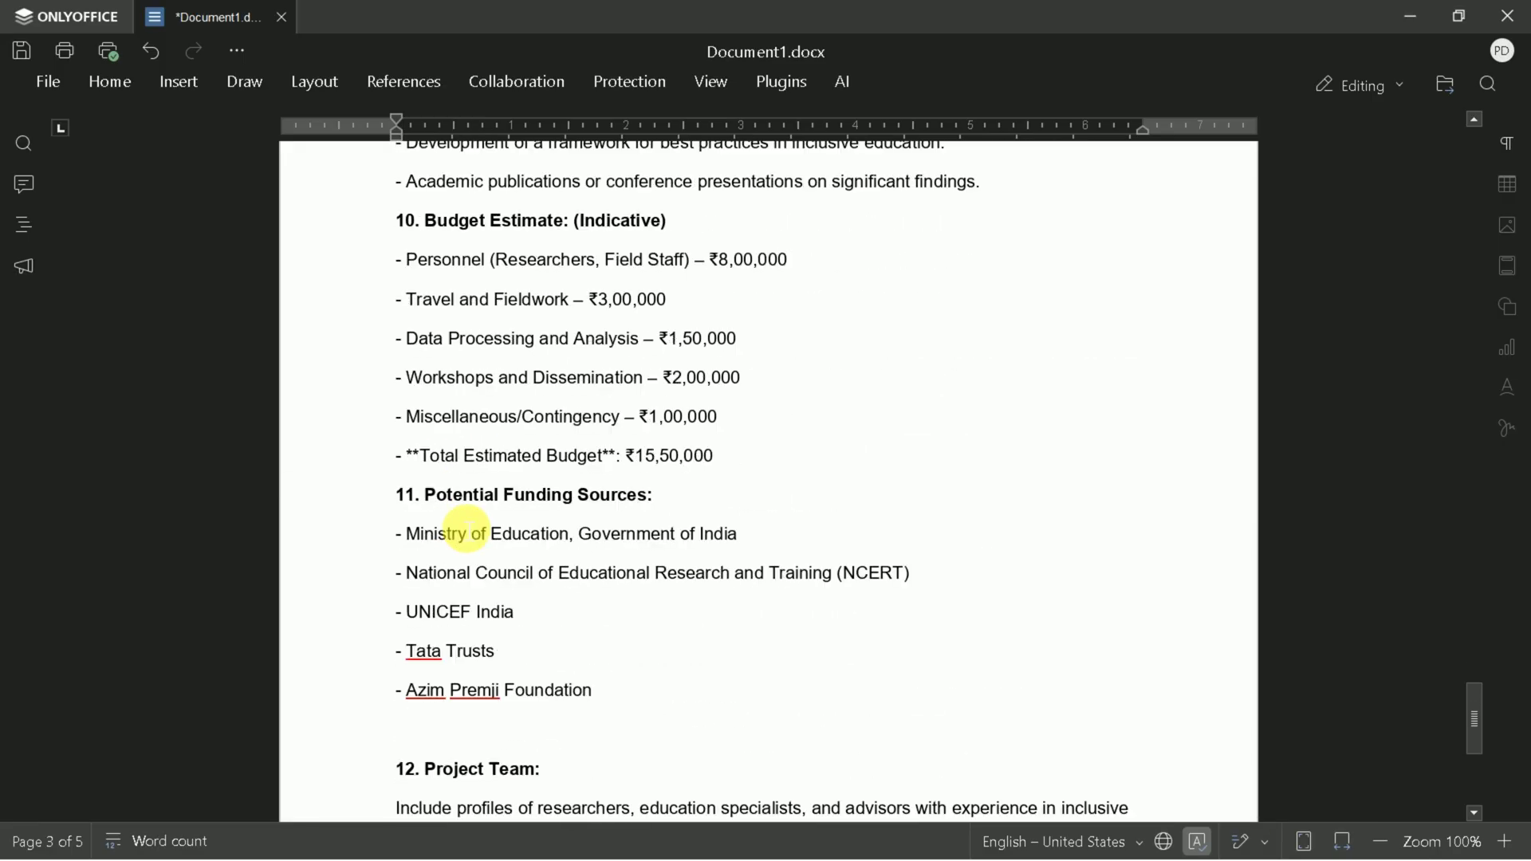
pyautogui.scroll(-3, 467, 532)
pyautogui.scroll(18, 547, 548)
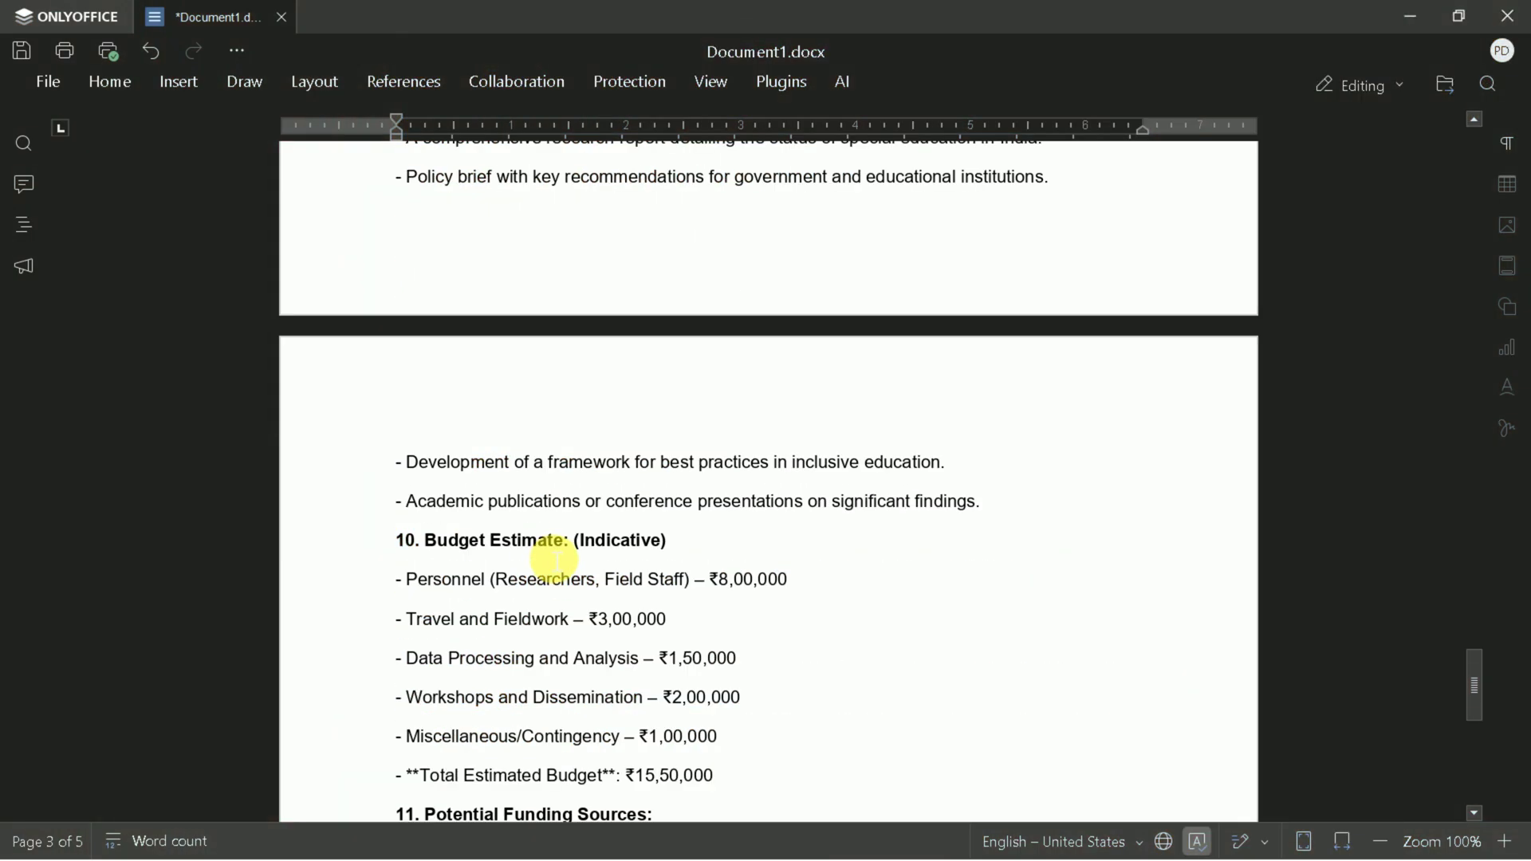
pyautogui.scroll(19, 578, 548)
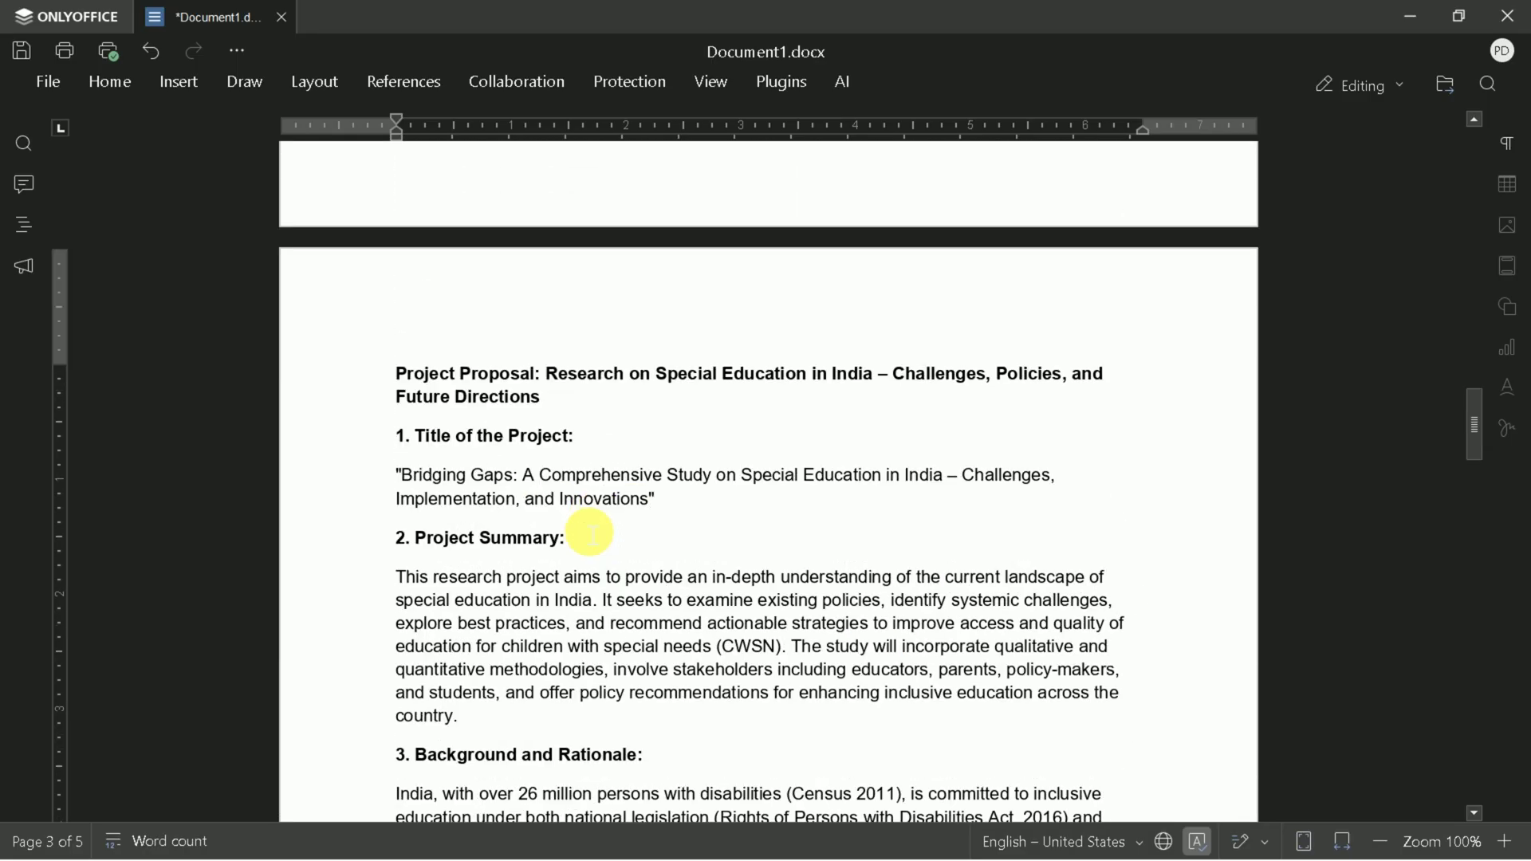
pyautogui.scroll(-2, 590, 533)
# Select the Project Summary paragraph and show its AI > Text analysis options from the context menu.
pyautogui.moveTo(533, 561); pyautogui.dragTo(414, 422)
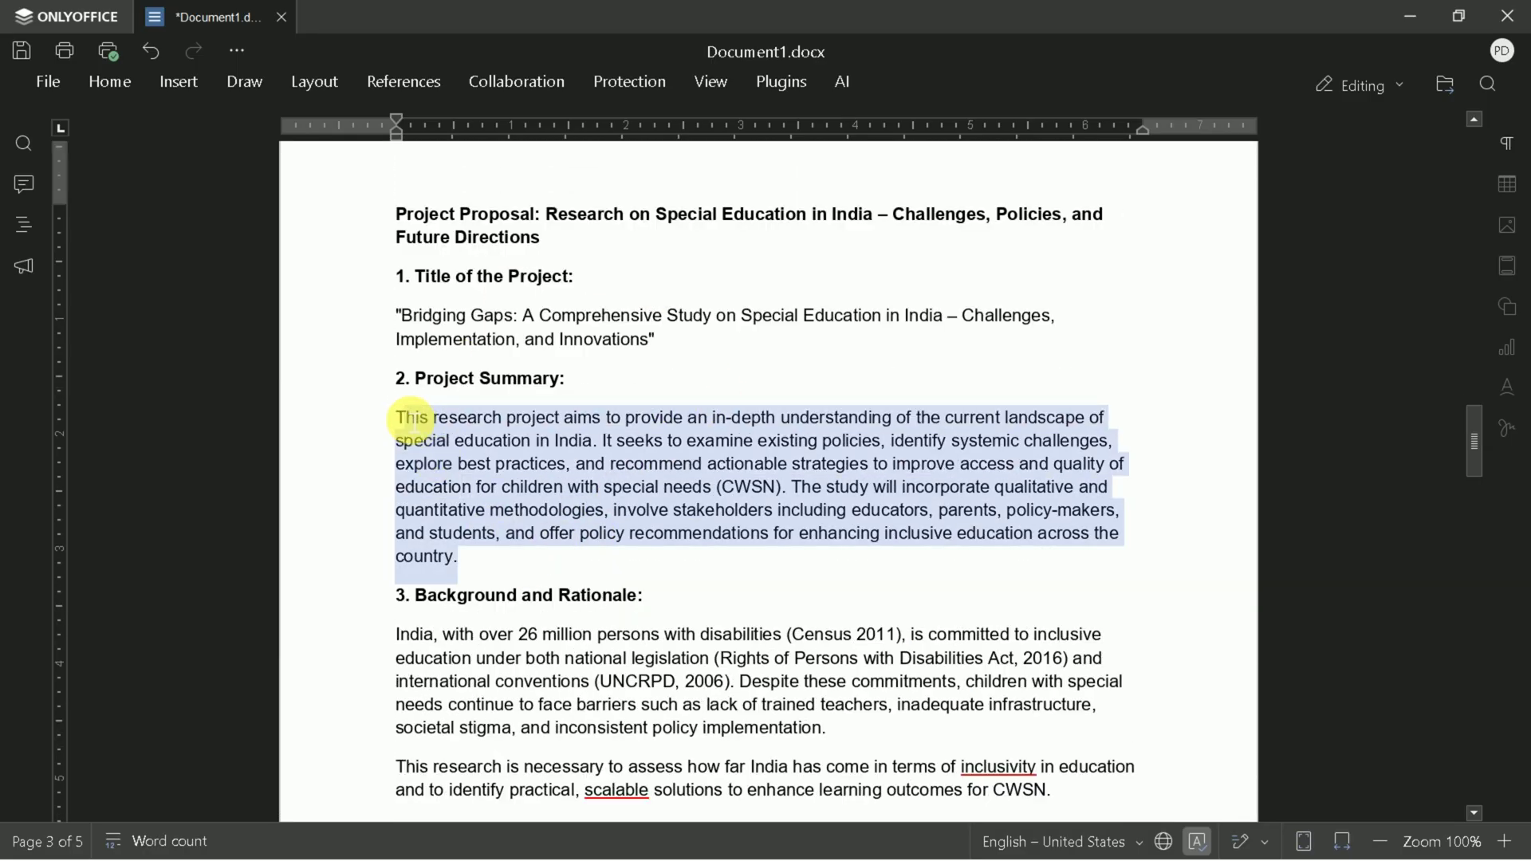
pyautogui.rightClick(487, 500)
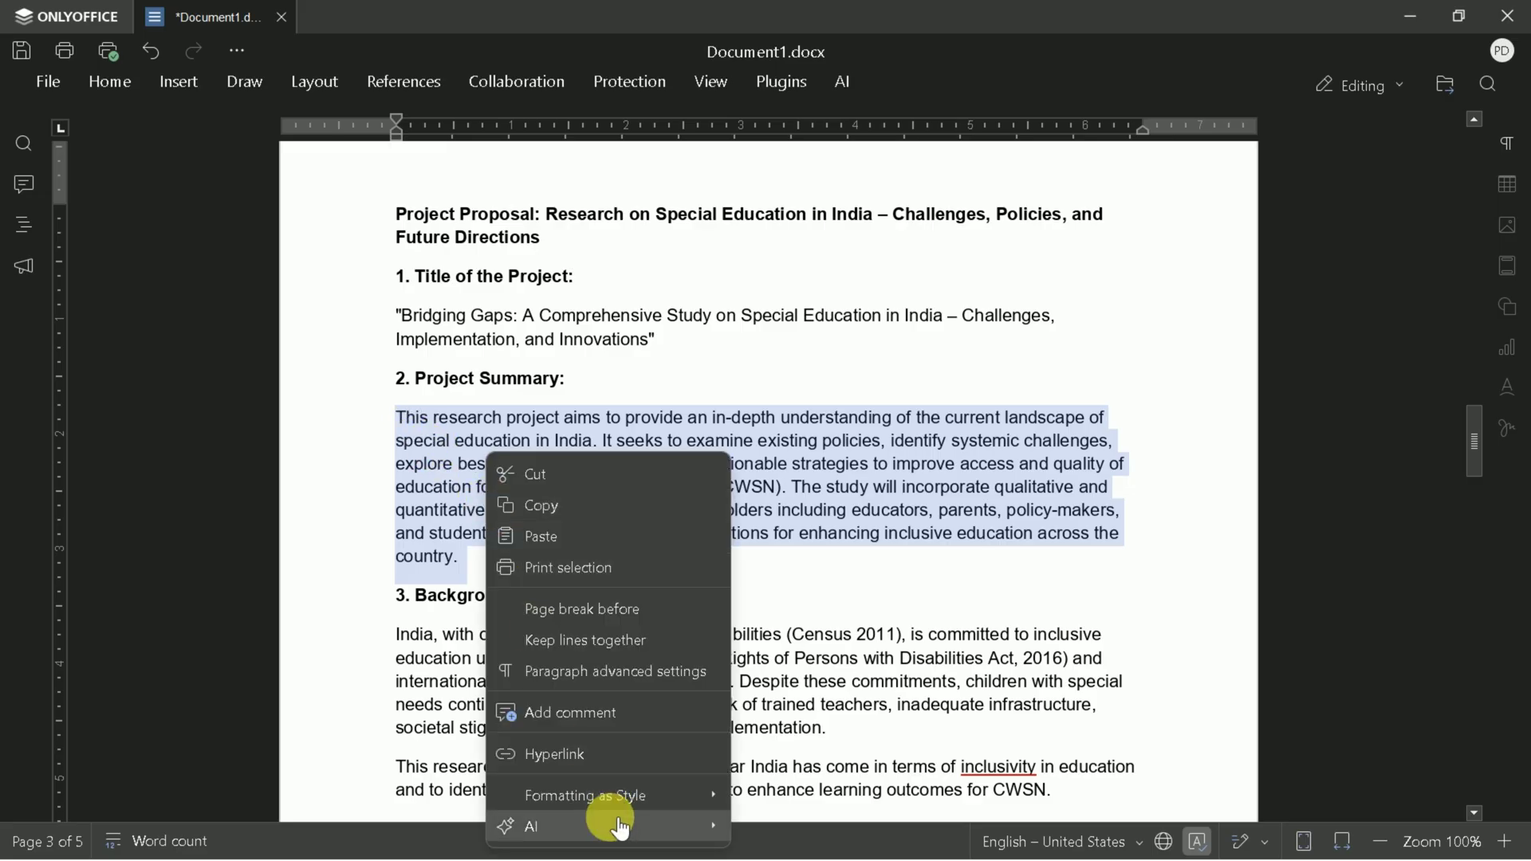
pyautogui.moveTo(615, 822)
pyautogui.moveTo(848, 721)
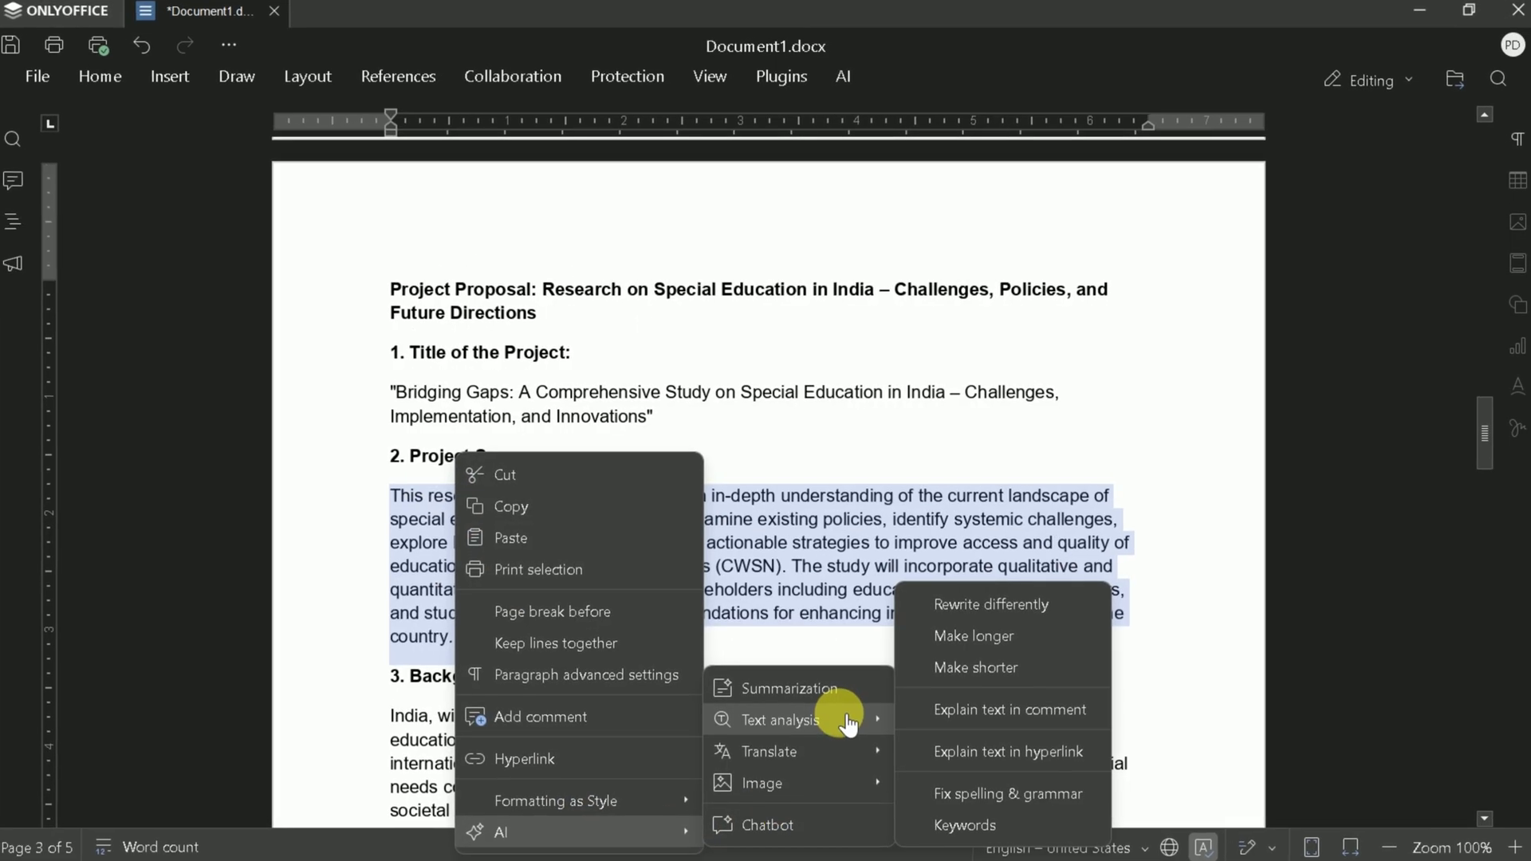